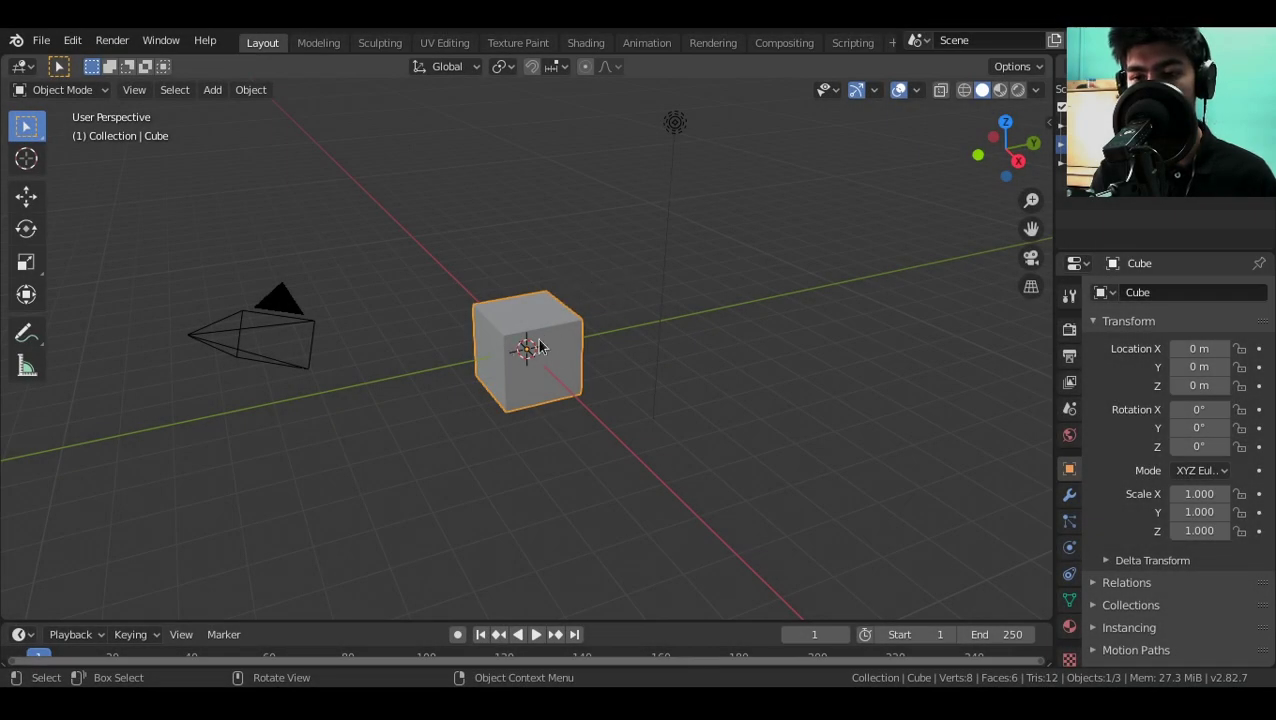
Delete the default cube and add a UV sphere at the world origin.
key(x)
click(641, 266)
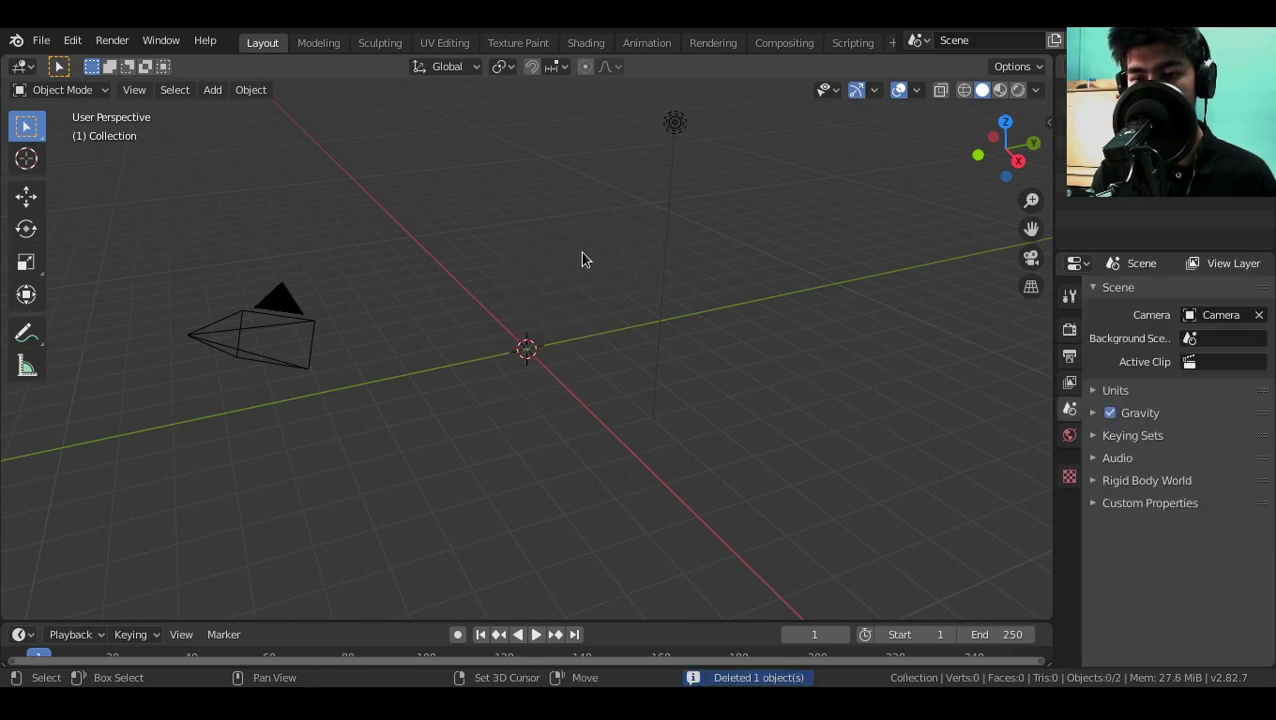
key(shift+a)
mouse_move(583, 258)
click(667, 308)
scroll(530, 385, up, 6)
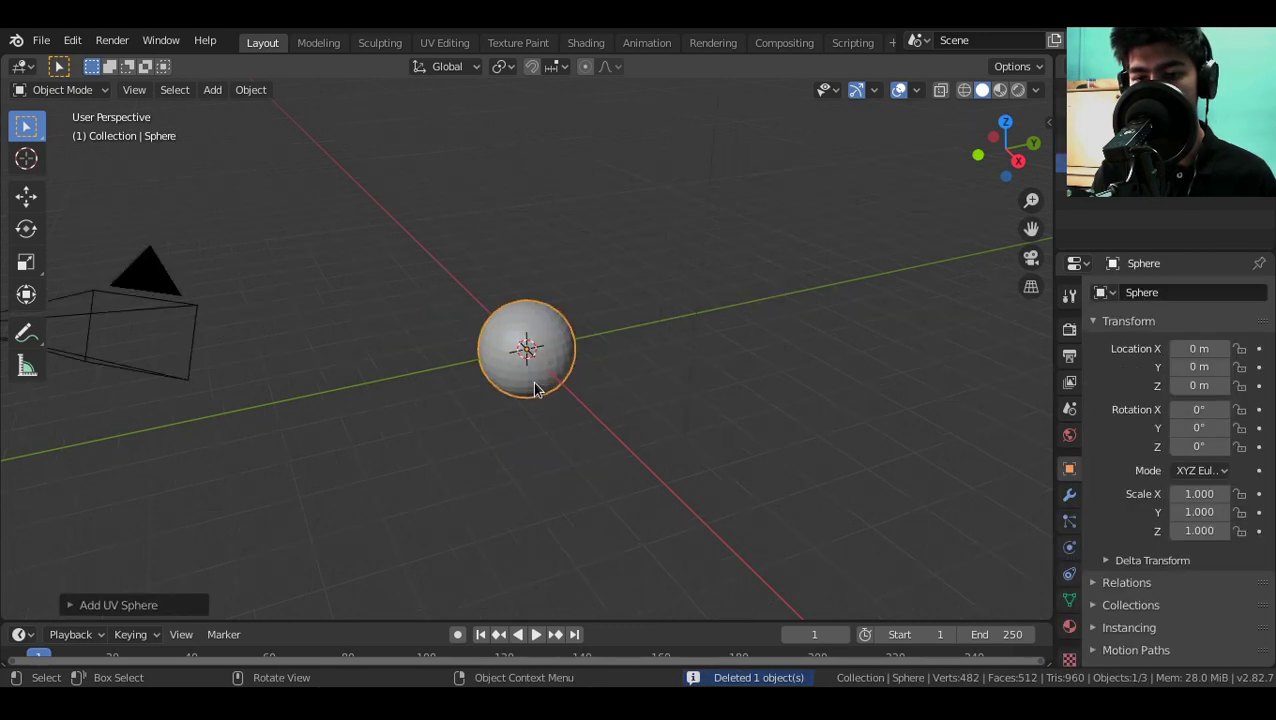
shift+middle_drag(527, 393, 527, 387)
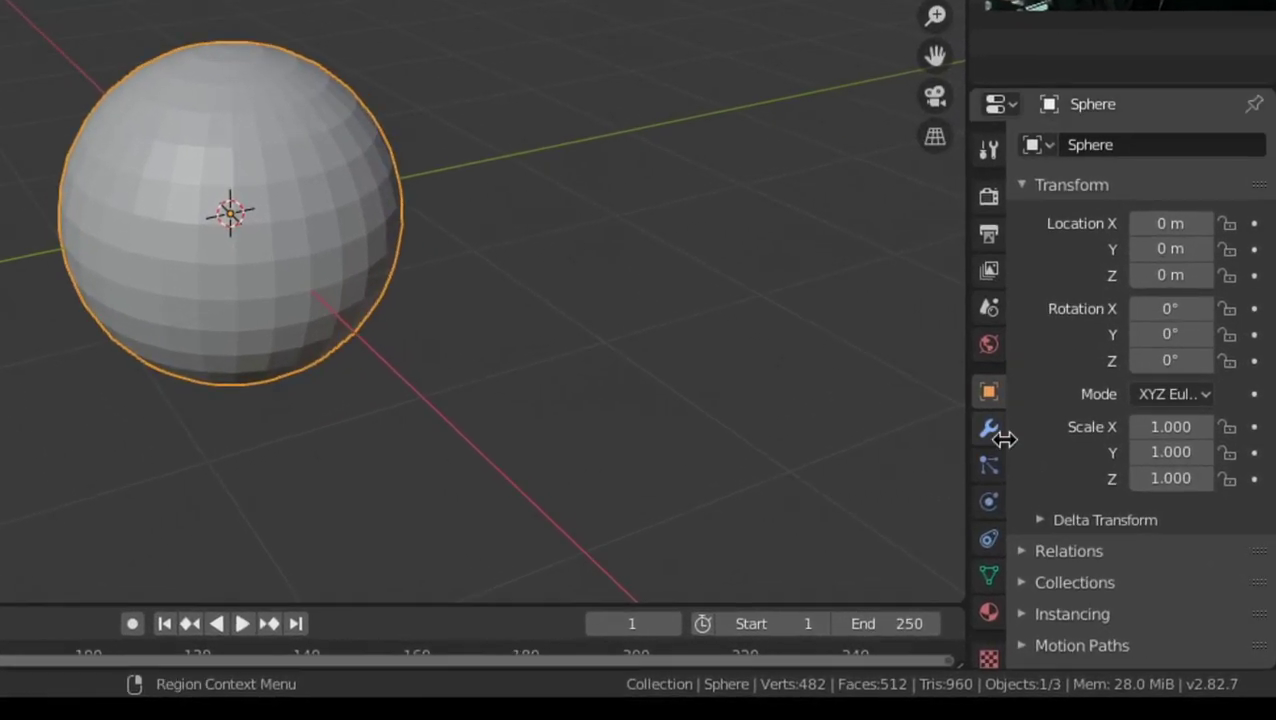
Add two Subdivision Surface modifiers to the sphere and raise the first one's viewport subdivisions by one level.
click(1069, 494)
click(1147, 297)
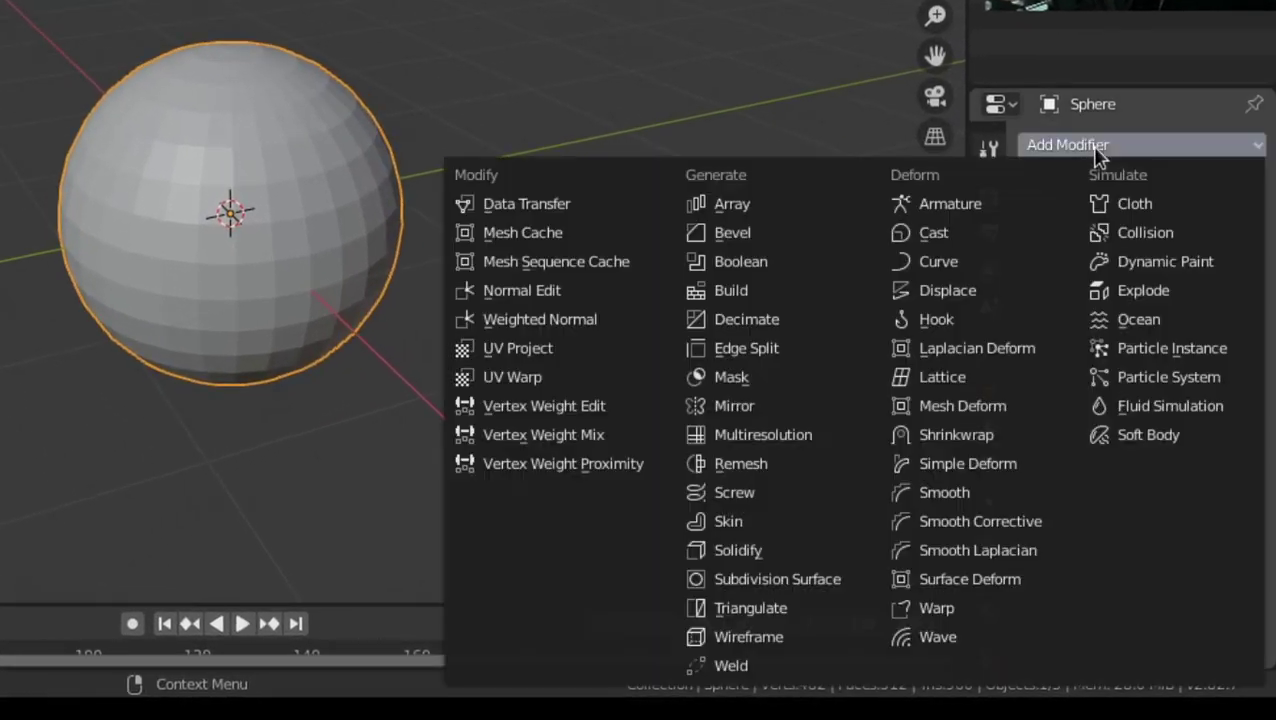
click(765, 580)
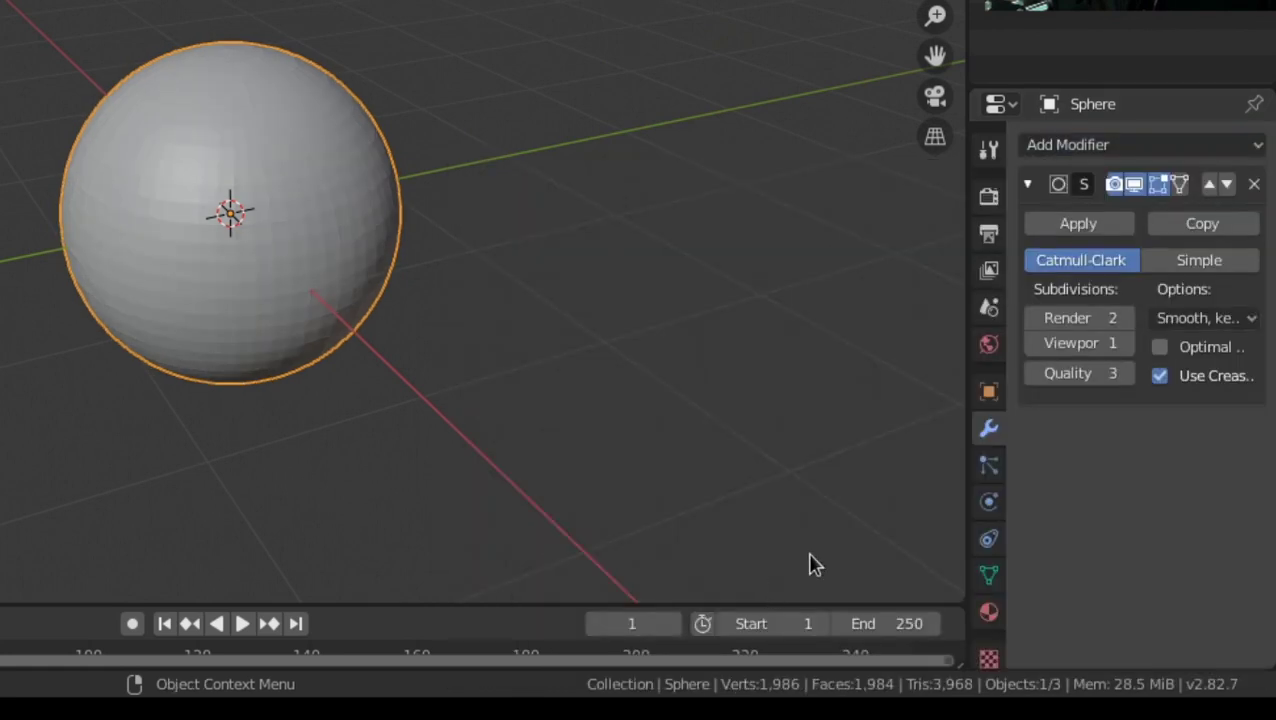
drag(966, 240, 722, 240)
click(815, 145)
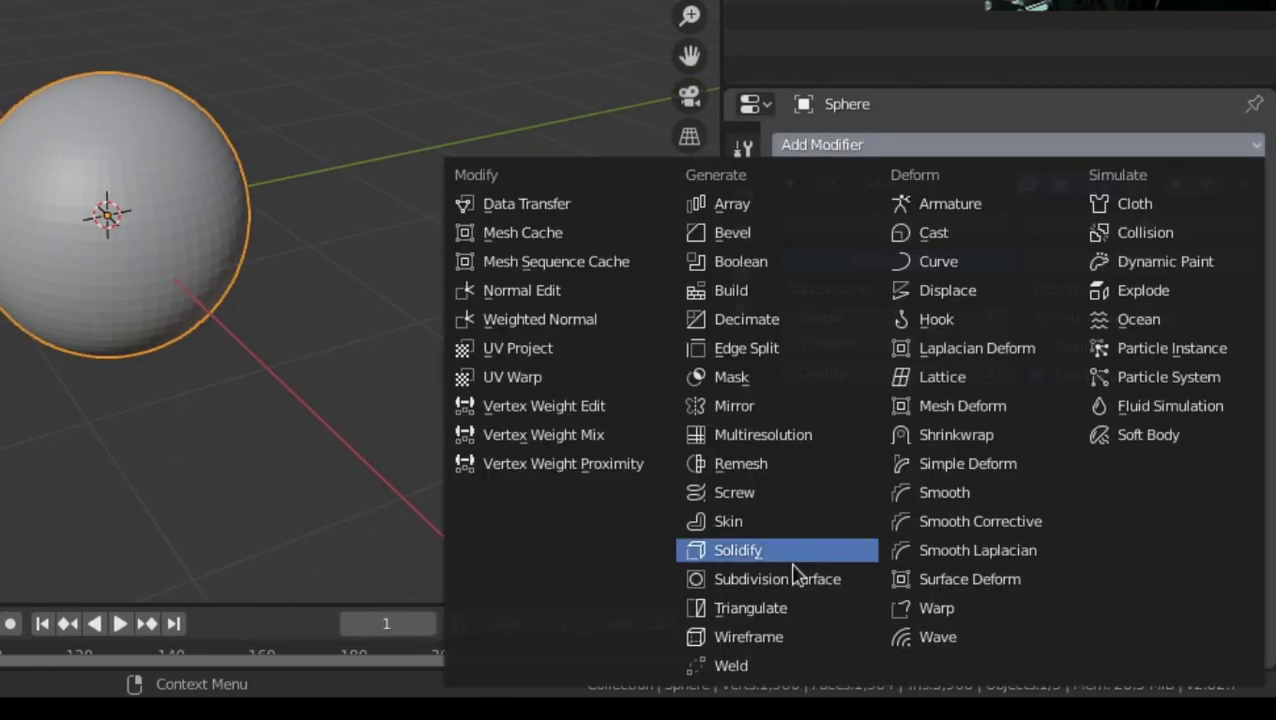
click(690, 584)
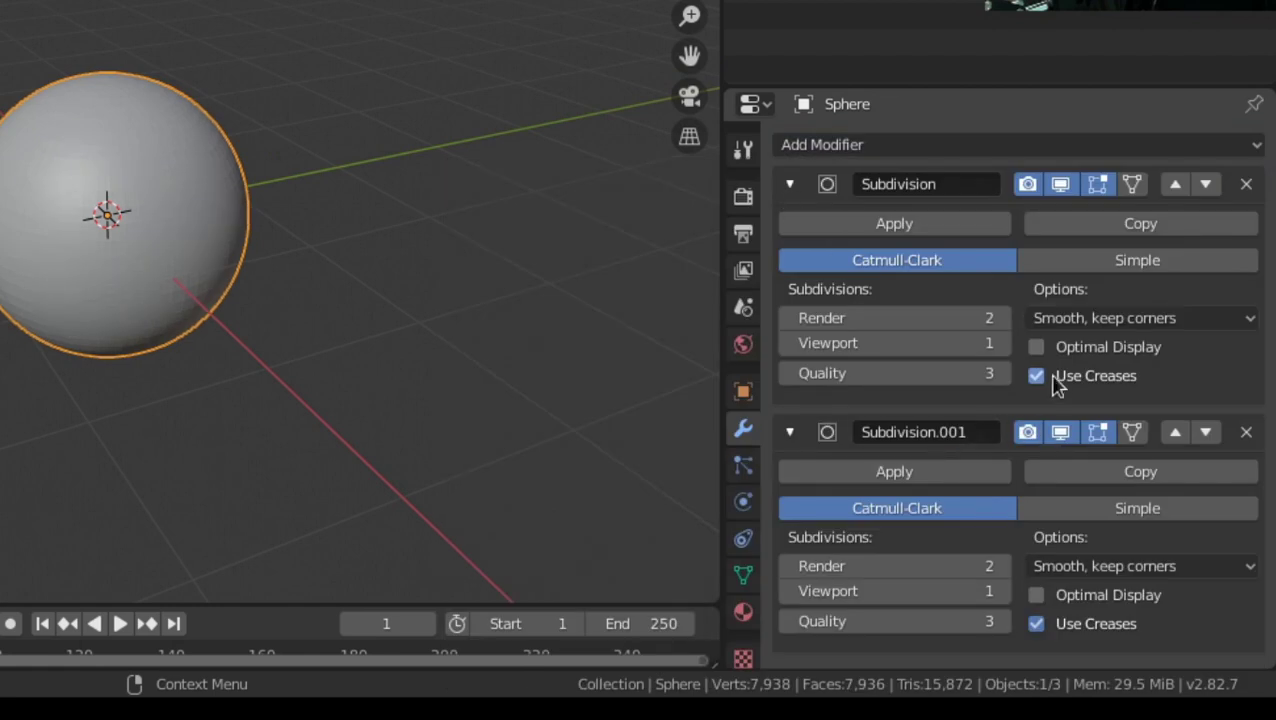
click(1005, 343)
click(790, 184)
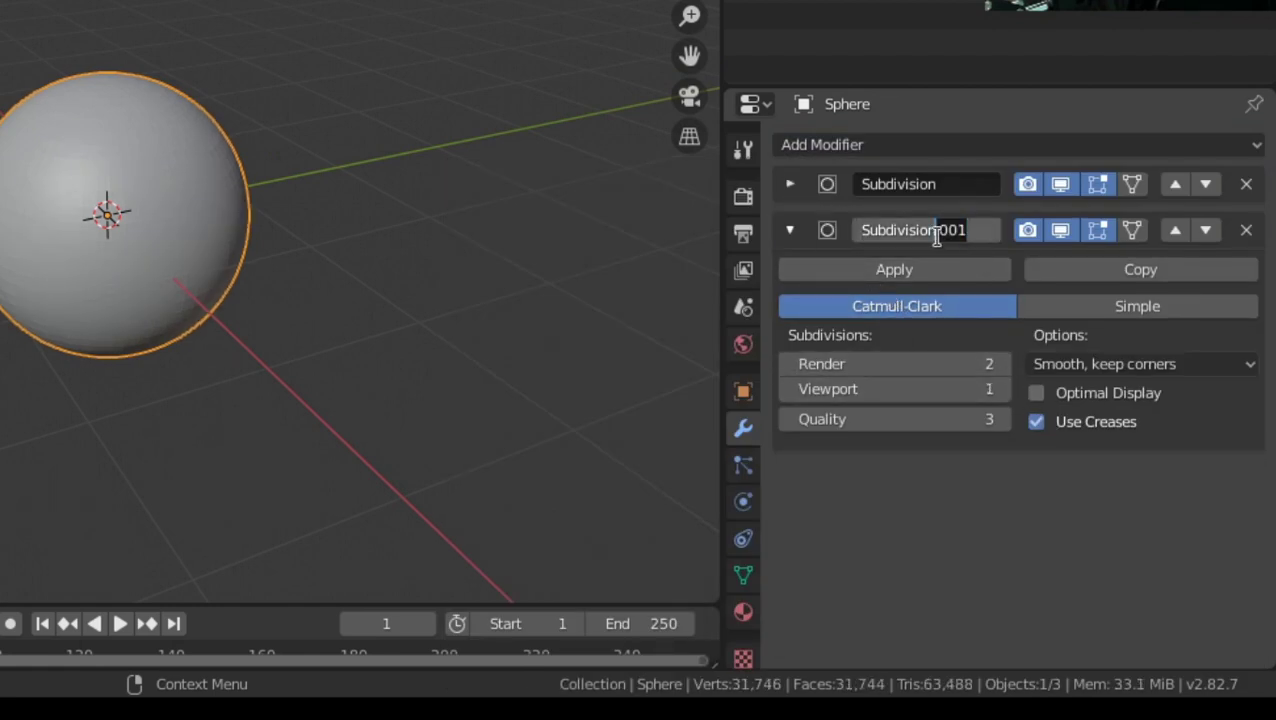
Rename the second subdivision modifier as "Subdivision 2" and set its subdivision type to Simple.
text(2)
key(Return)
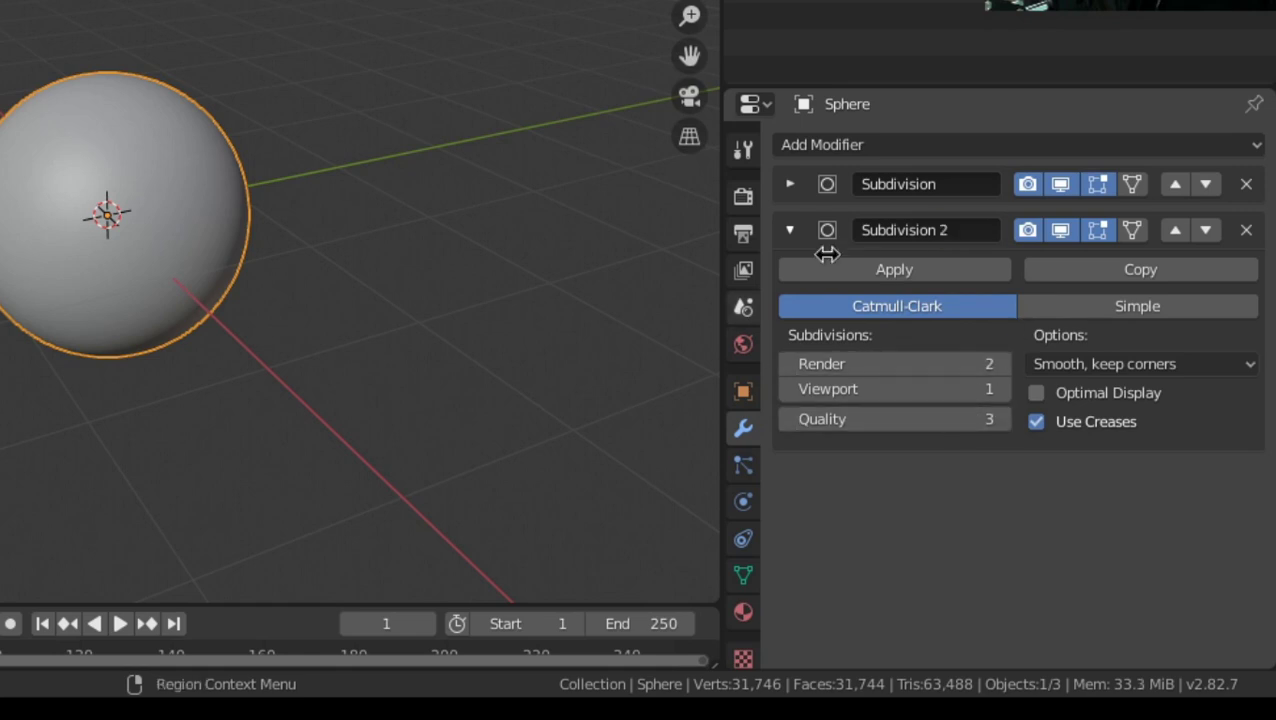
click(1118, 310)
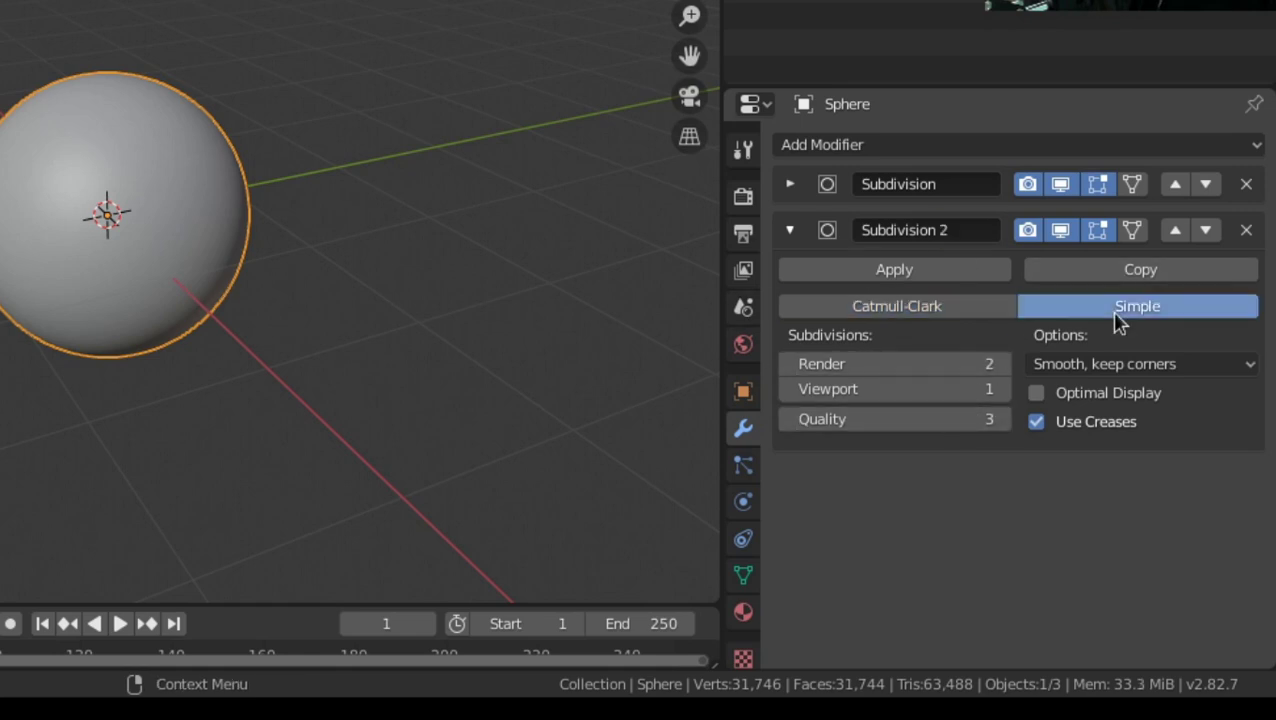
Switch the render engine to Cycles with the Experimental feature set and enable Adaptive on the Subdivision 2 modifier.
click(743, 197)
click(1068, 145)
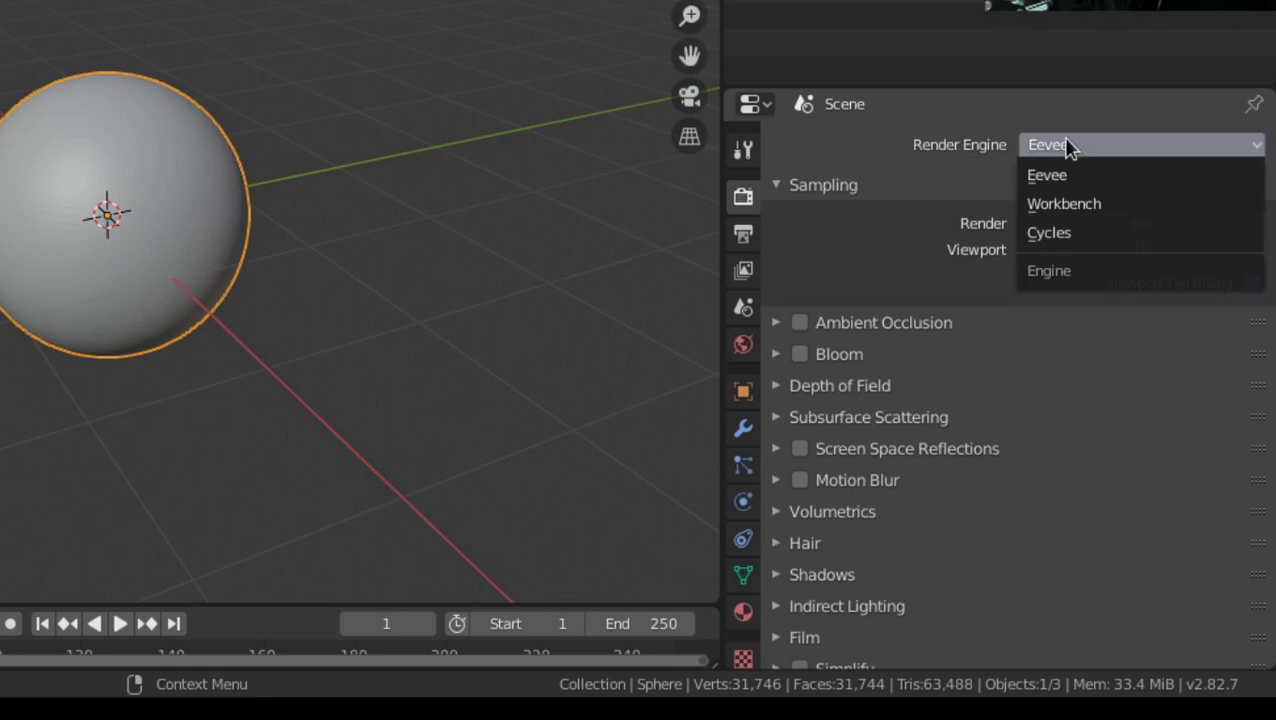
click(1040, 238)
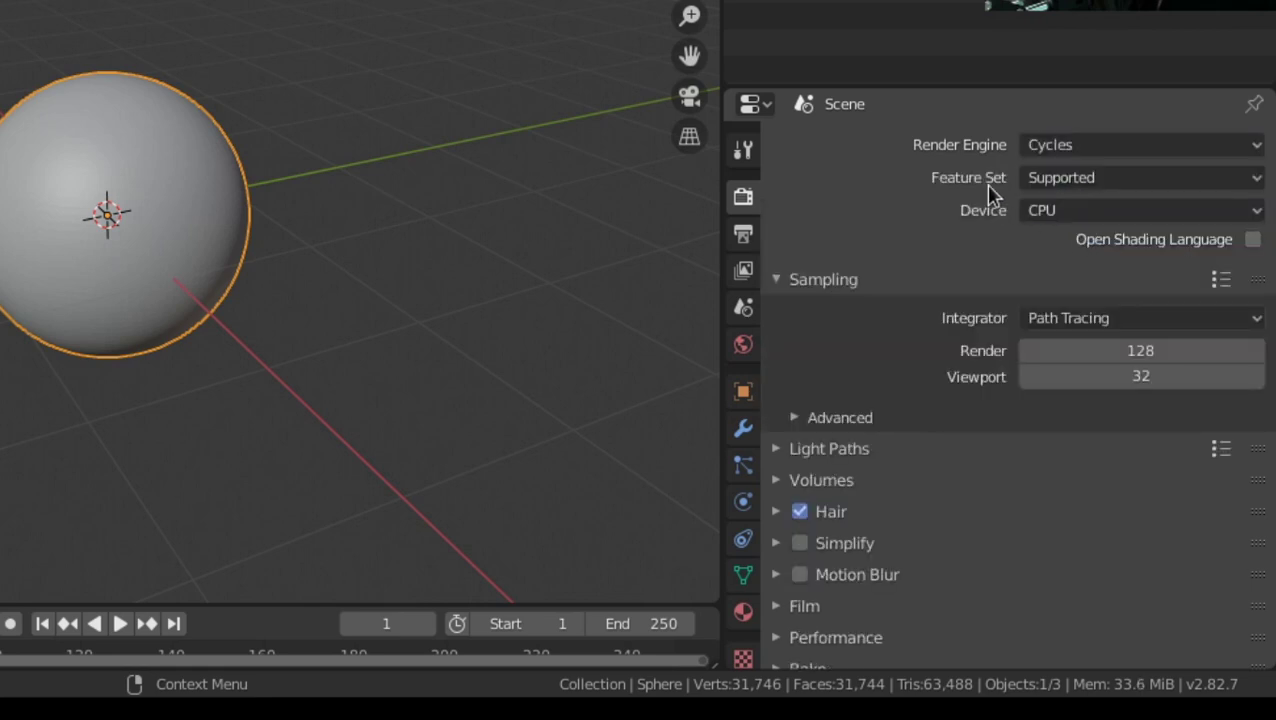
click(1093, 186)
click(1089, 238)
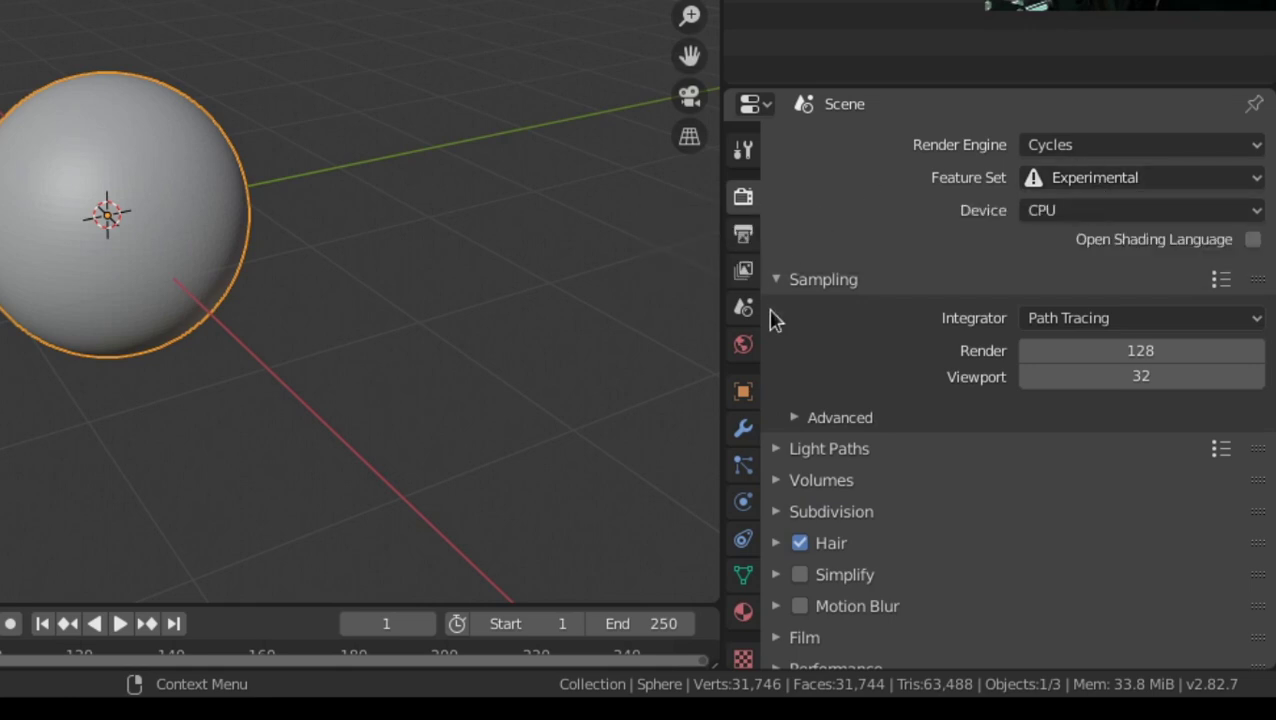
click(743, 429)
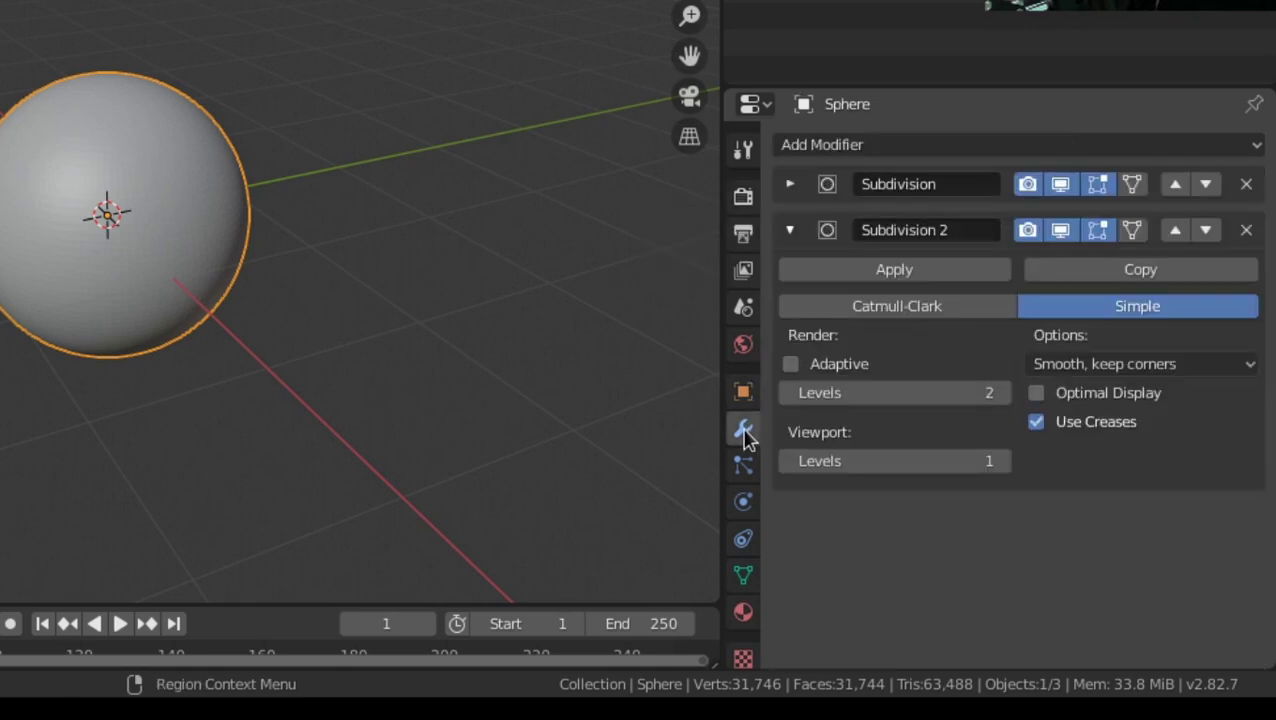
click(840, 364)
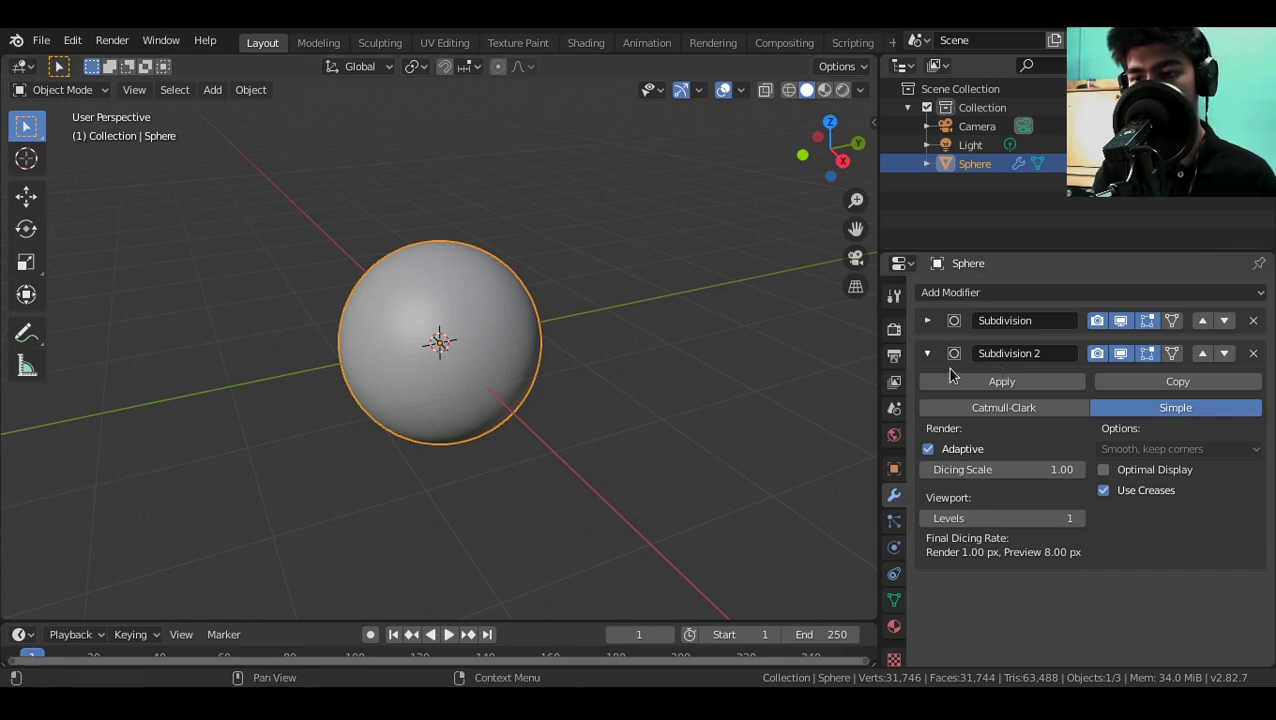
Select the camera and align it to a front view of the sphere.
scroll(777, 362, up, 3)
scroll(600, 250, down, 6)
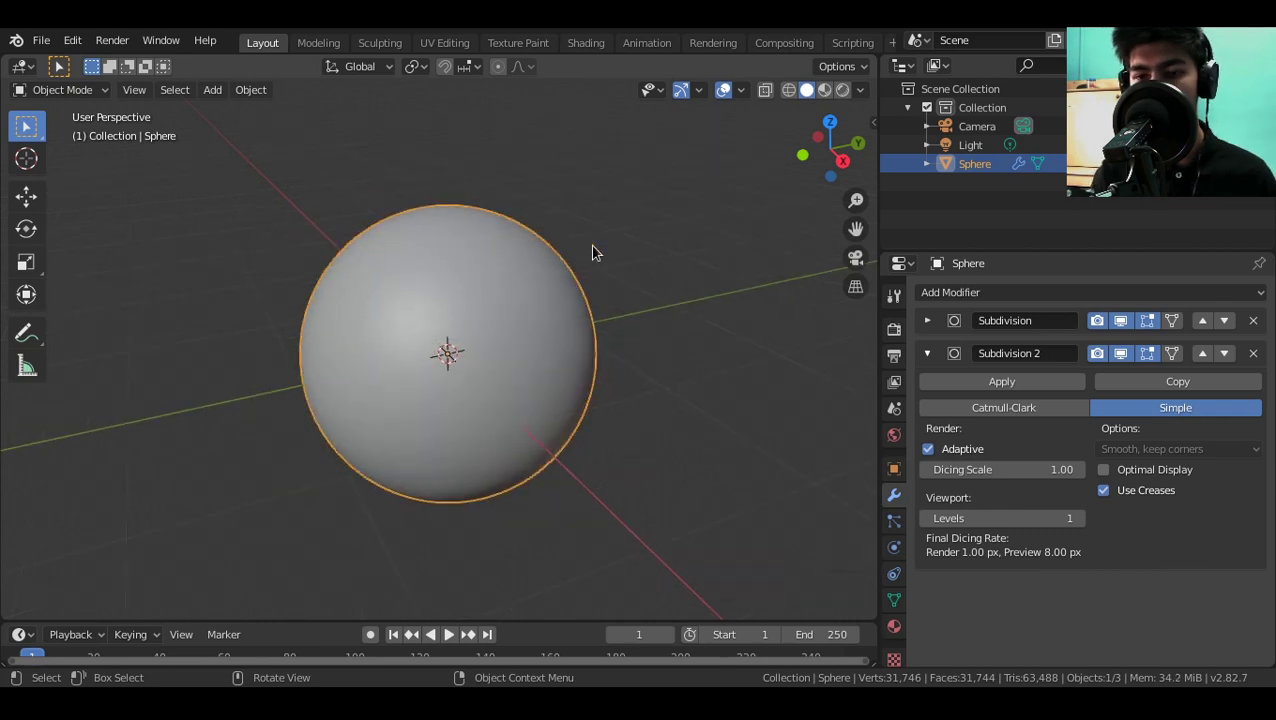
middle_drag(590, 285, 446, 332)
click(424, 381)
middle_drag(510, 372, 390, 362)
click(527, 325)
scroll(432, 334, up, 5)
scroll(433, 333, up, 3)
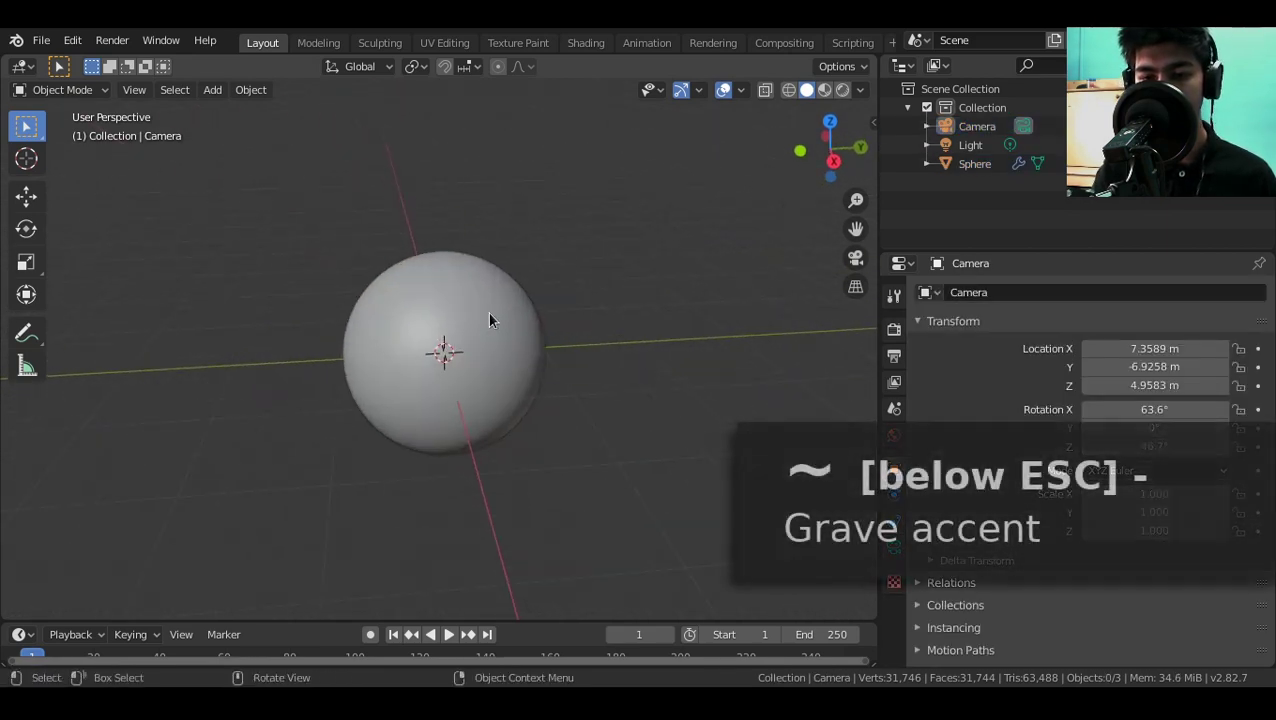
key(grave)
click(224, 125)
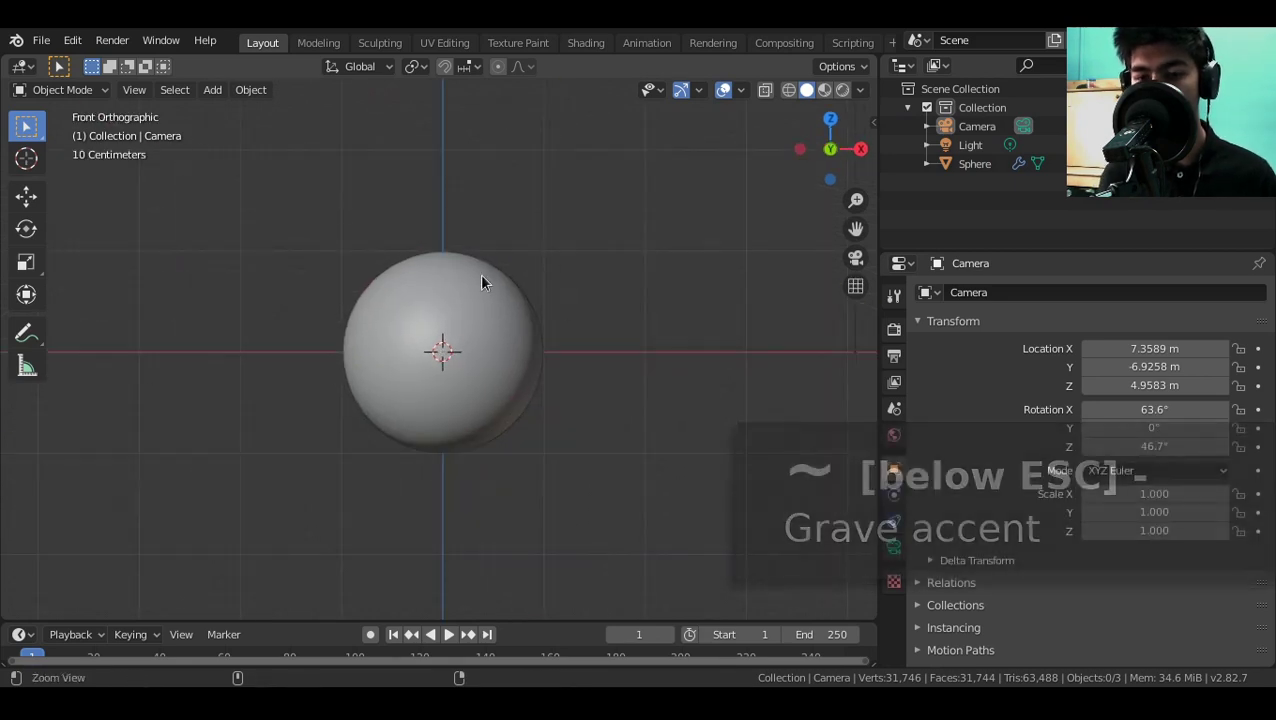
key(ctrl+alt+KP_0)
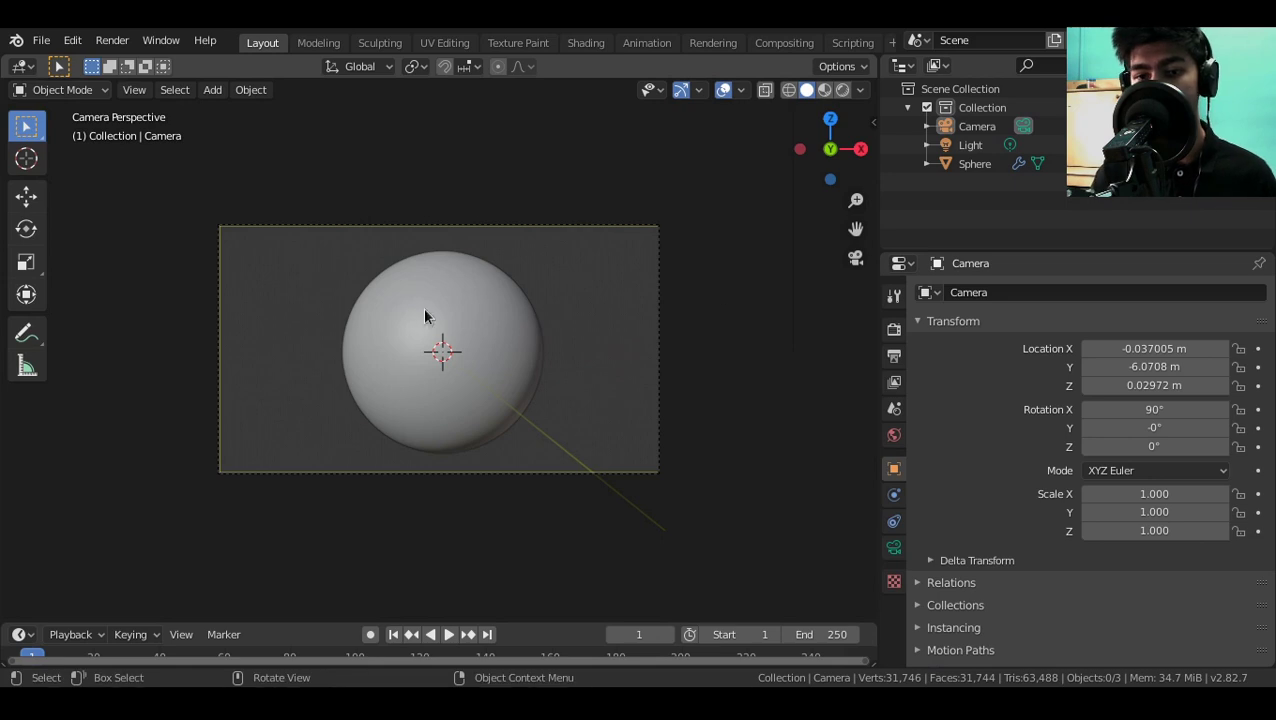
Adjust the camera with walk navigation so the sphere sits centred in the camera frame.
scroll(444, 400, up, 1)
key(shift+grave)
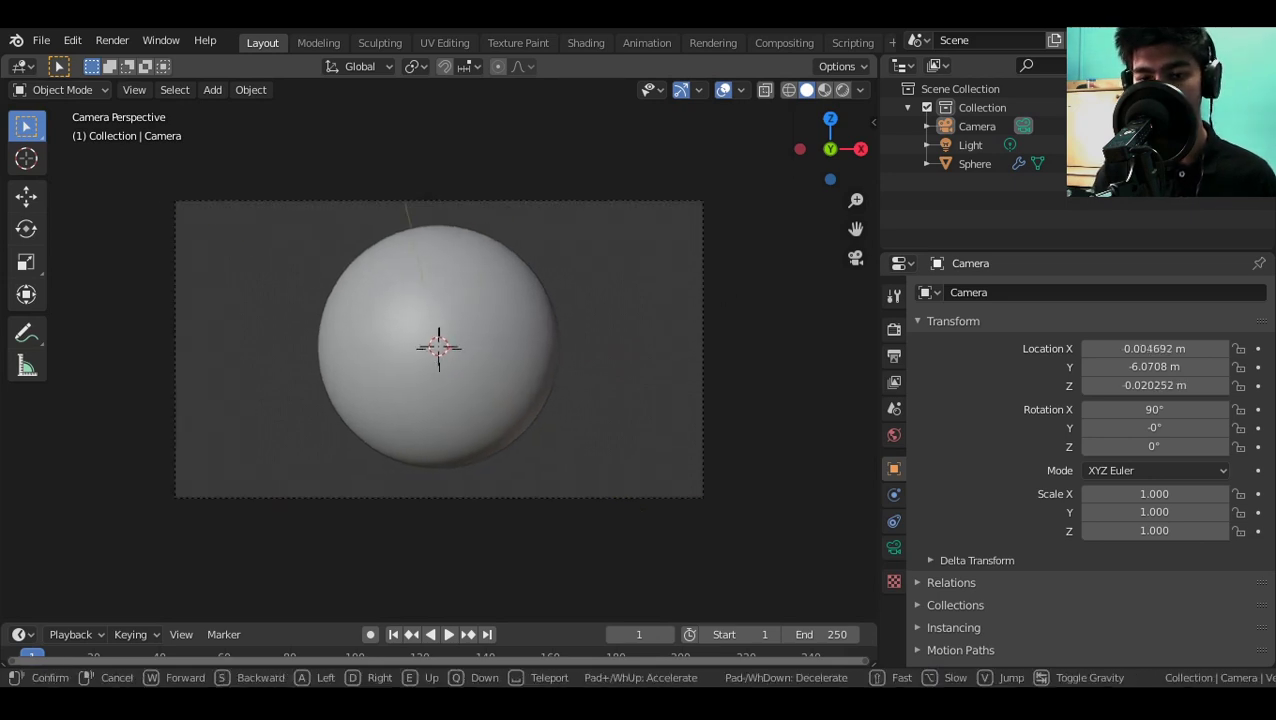
key(e)
key(a)
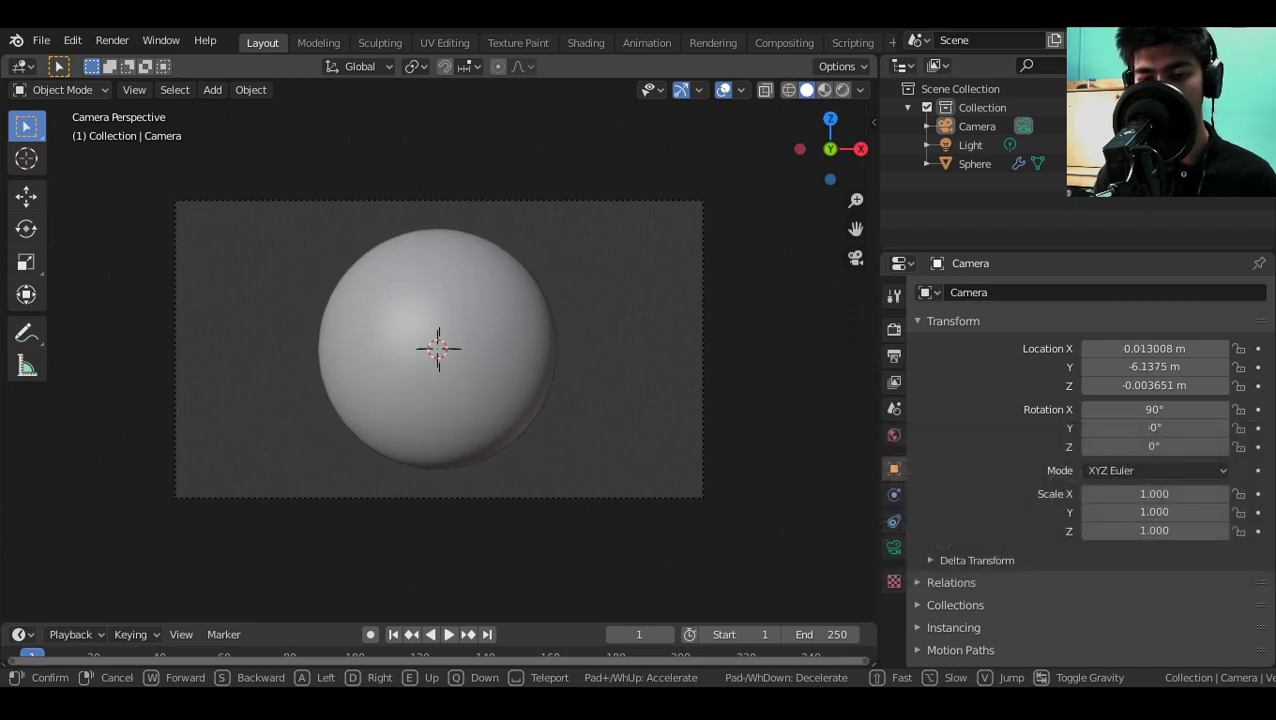
click(438, 348)
Set the camera's focal length to 35 mm.
click(894, 547)
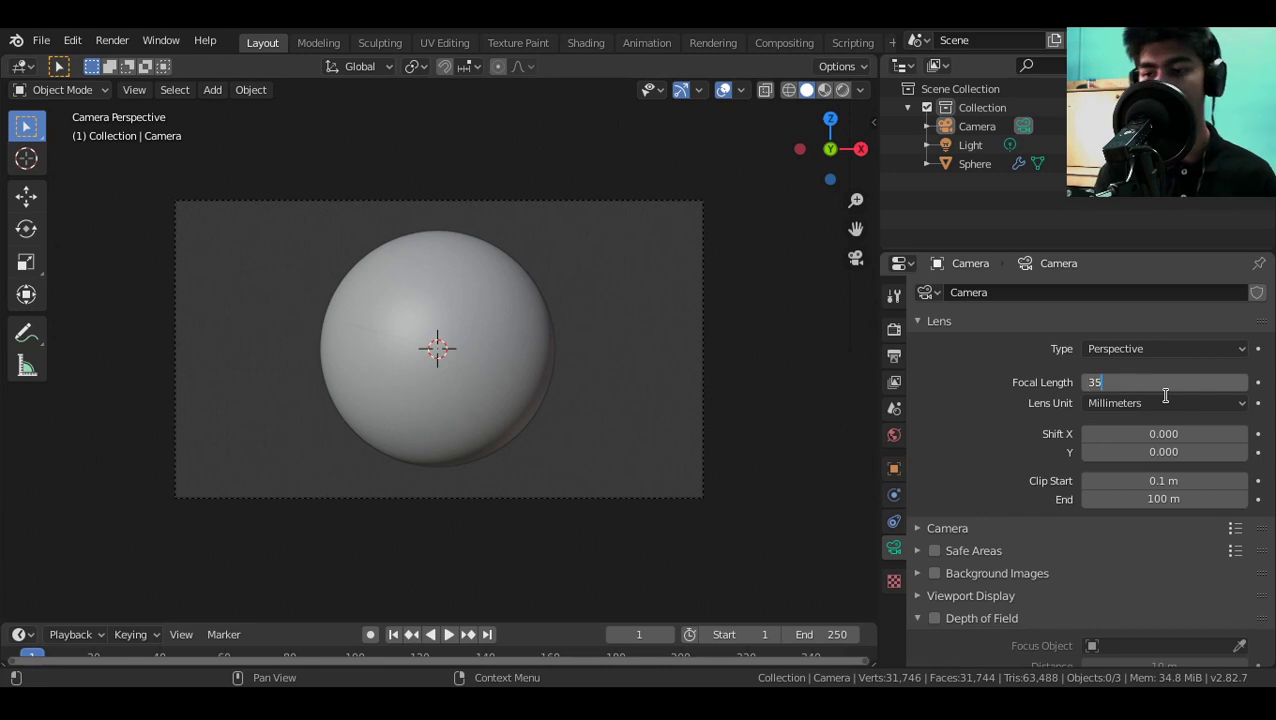
click(1165, 388)
text(35)
key(Return)
Move the camera closer so the sphere fills more of the frame, and set the render resolution to 1000 × 1000 px.
key(shift+grave)
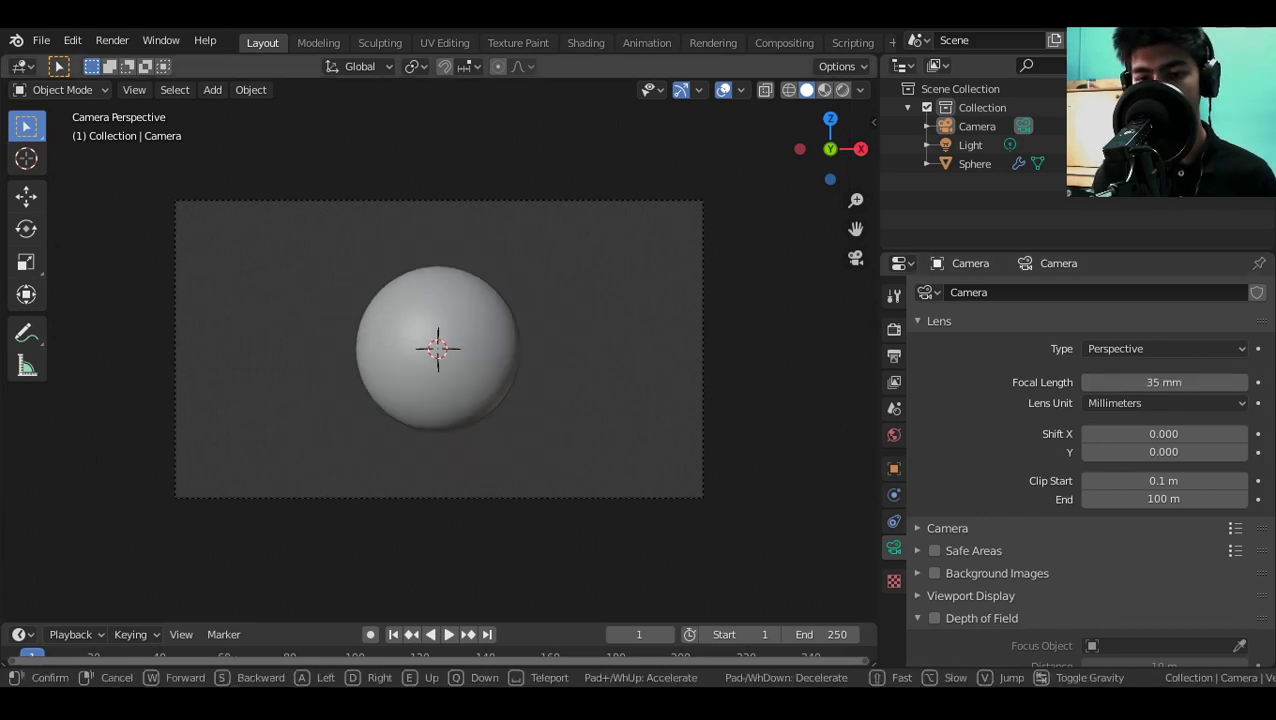
key(w)
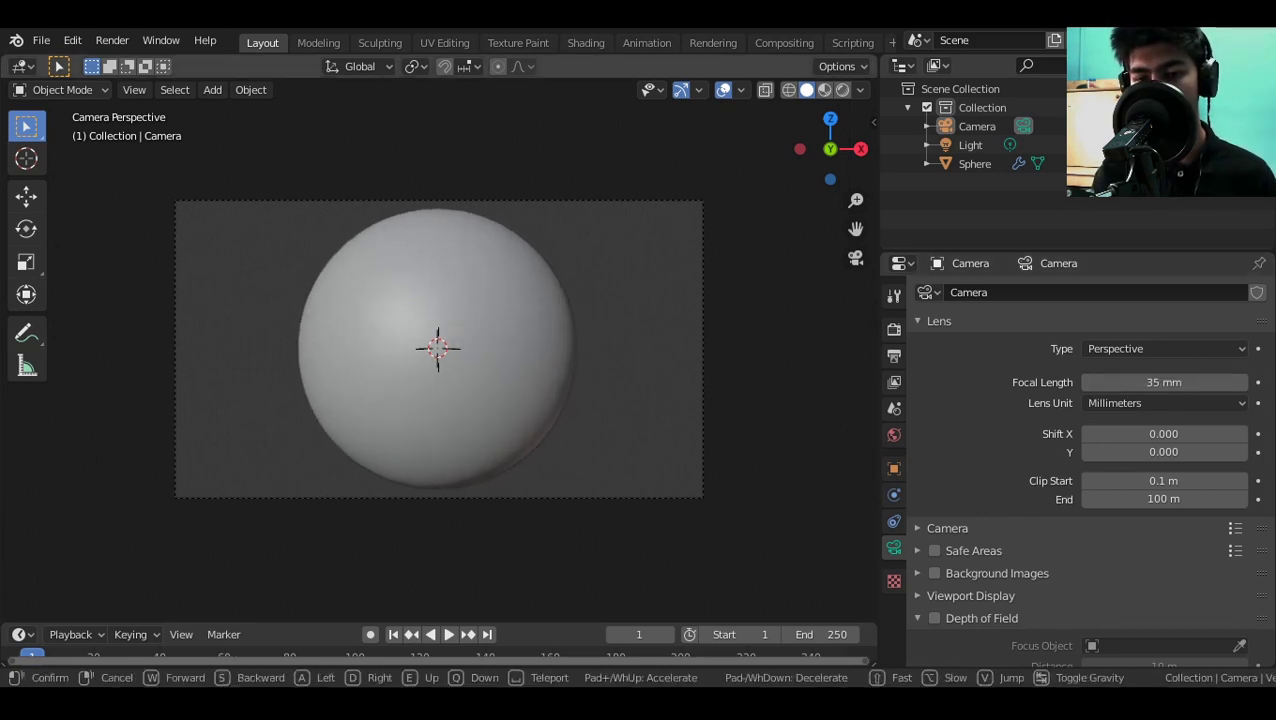
key(s)
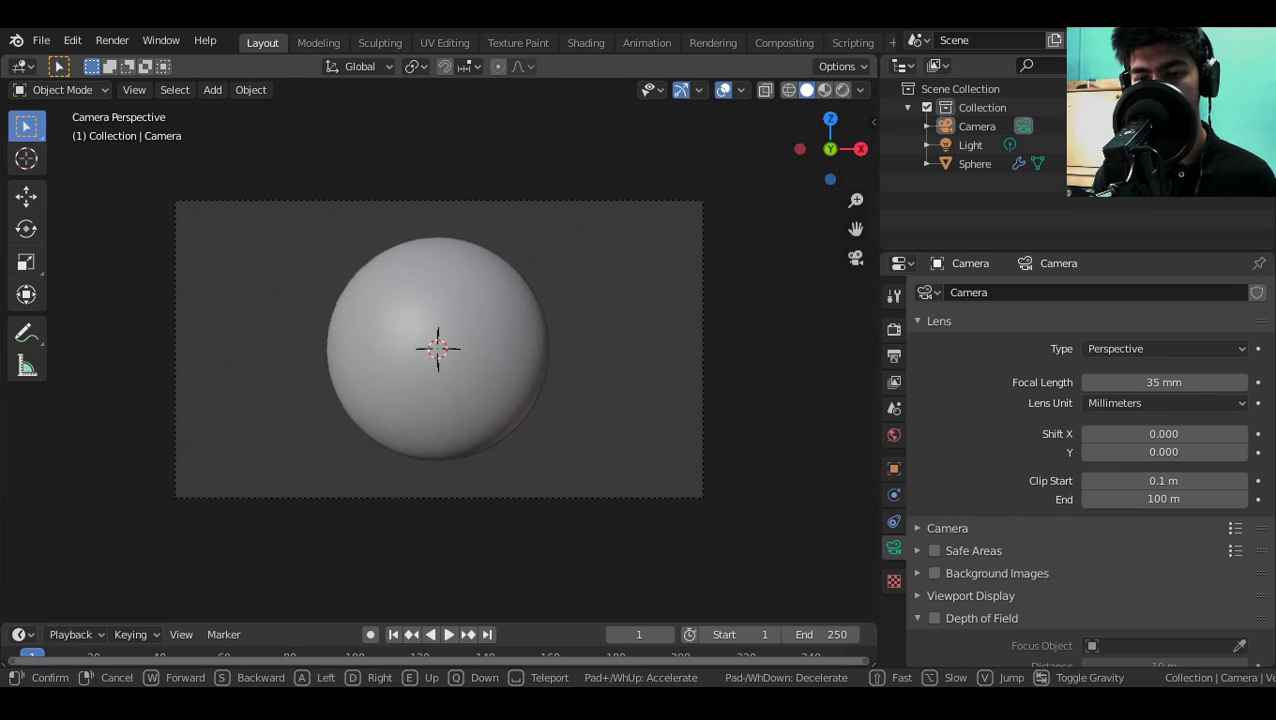
click(438, 349)
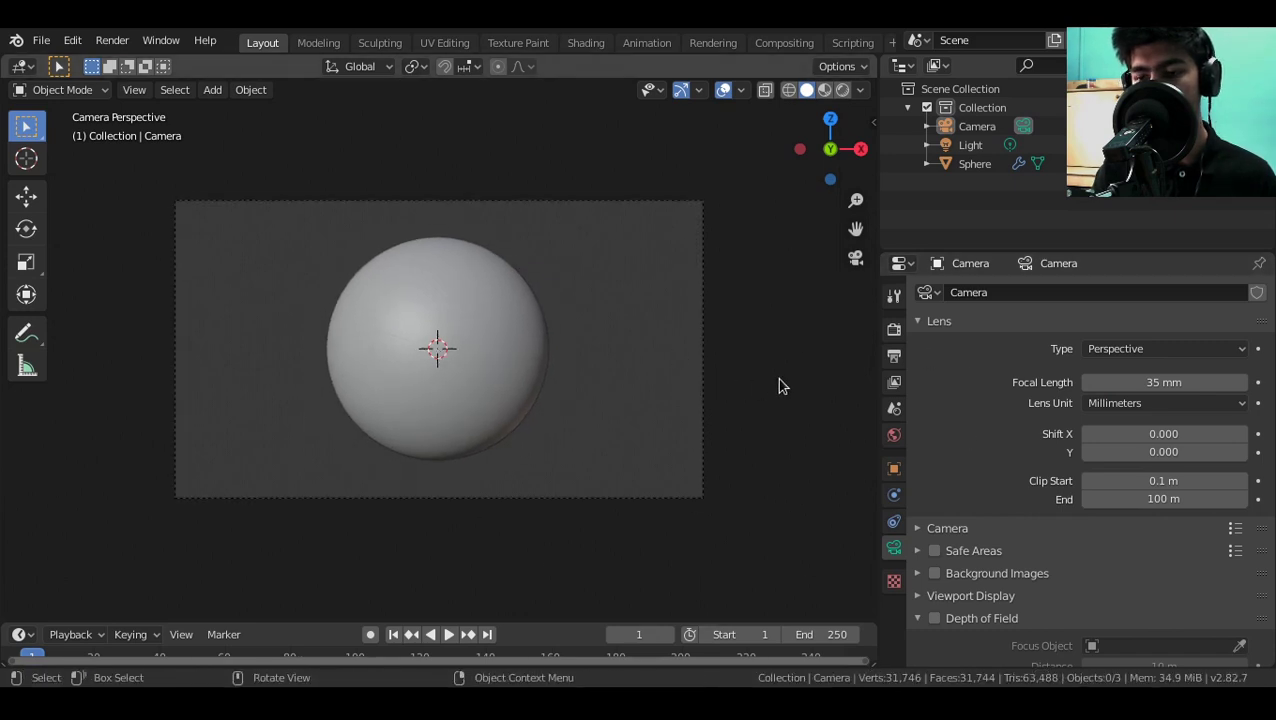
click(894, 356)
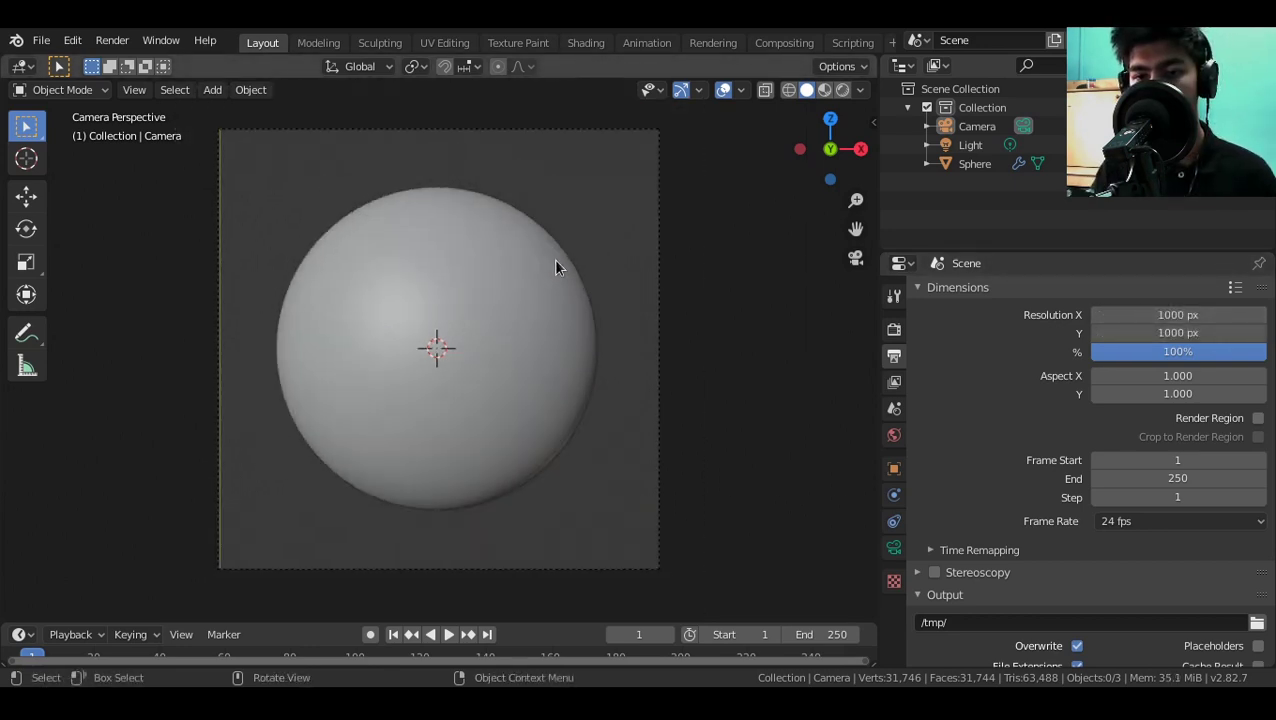
Select the scene's point light and change its type to Area.
middle_drag(557, 266, 613, 155)
scroll(612, 157, down, 5)
alt+shift+drag(585, 208, 567, 228)
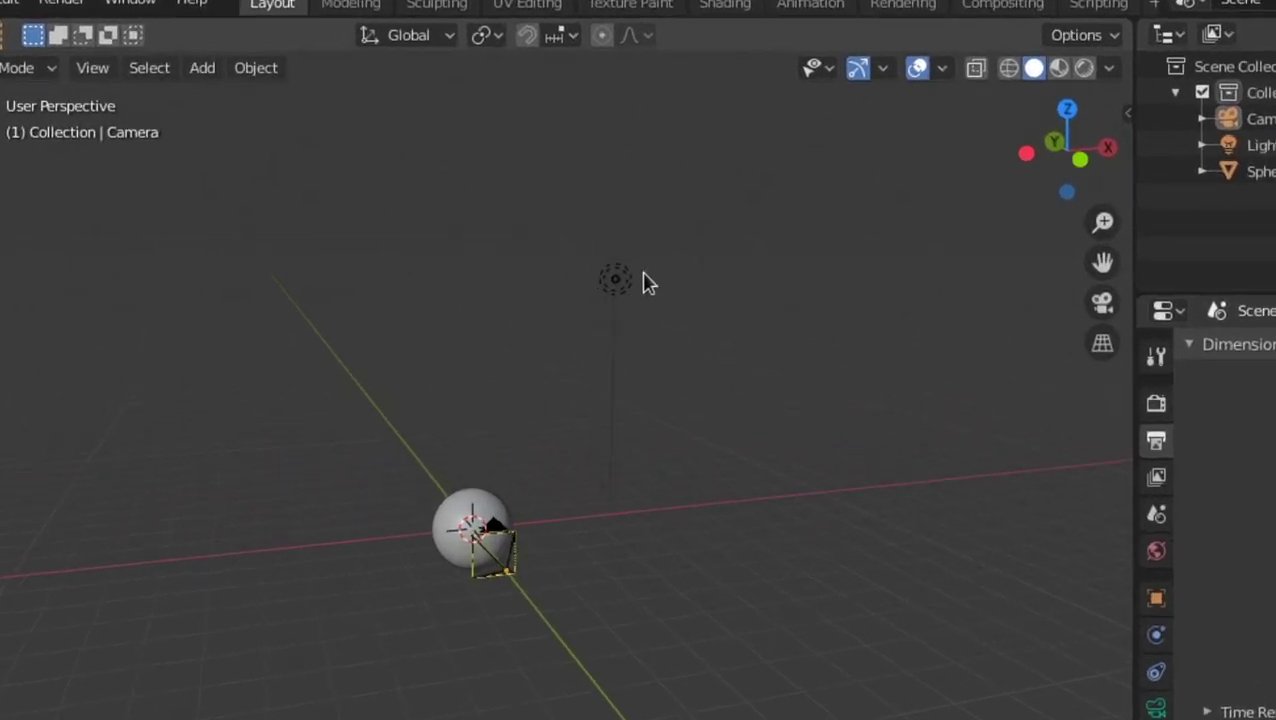
click(510, 239)
scroll(513, 275, up, 4)
alt+drag(627, 194, 576, 226)
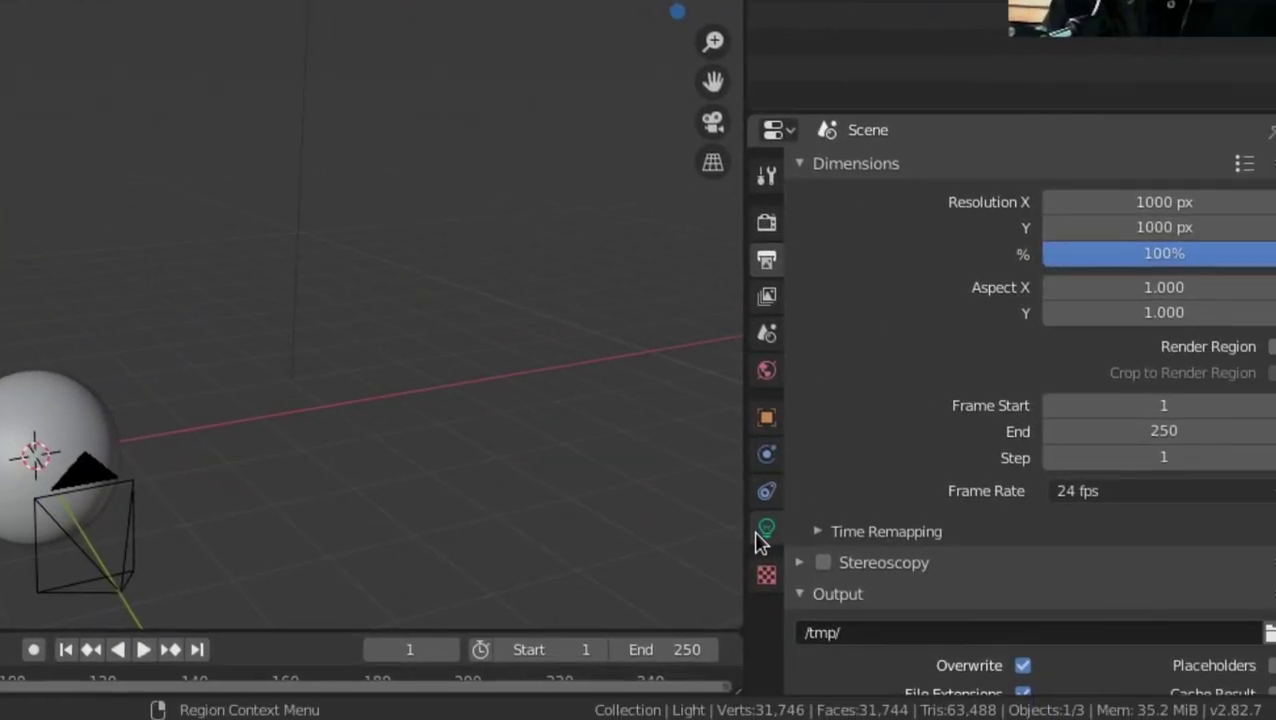
click(1156, 708)
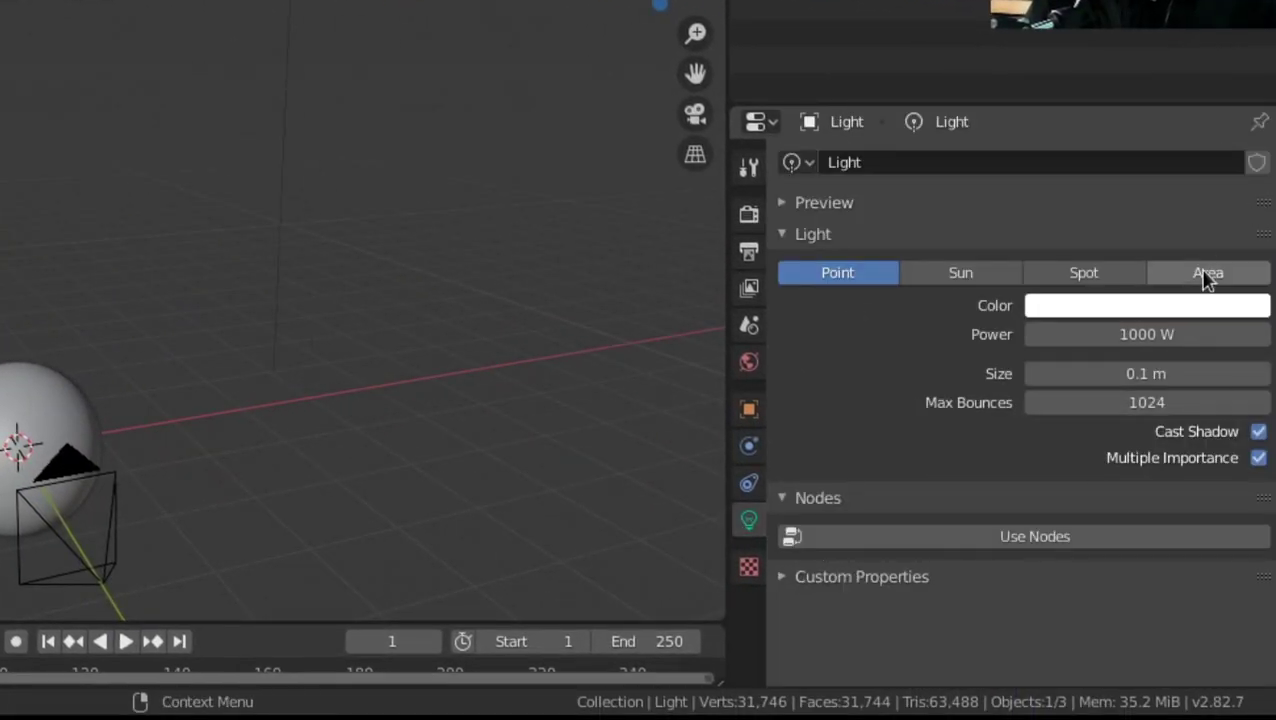
click(1207, 273)
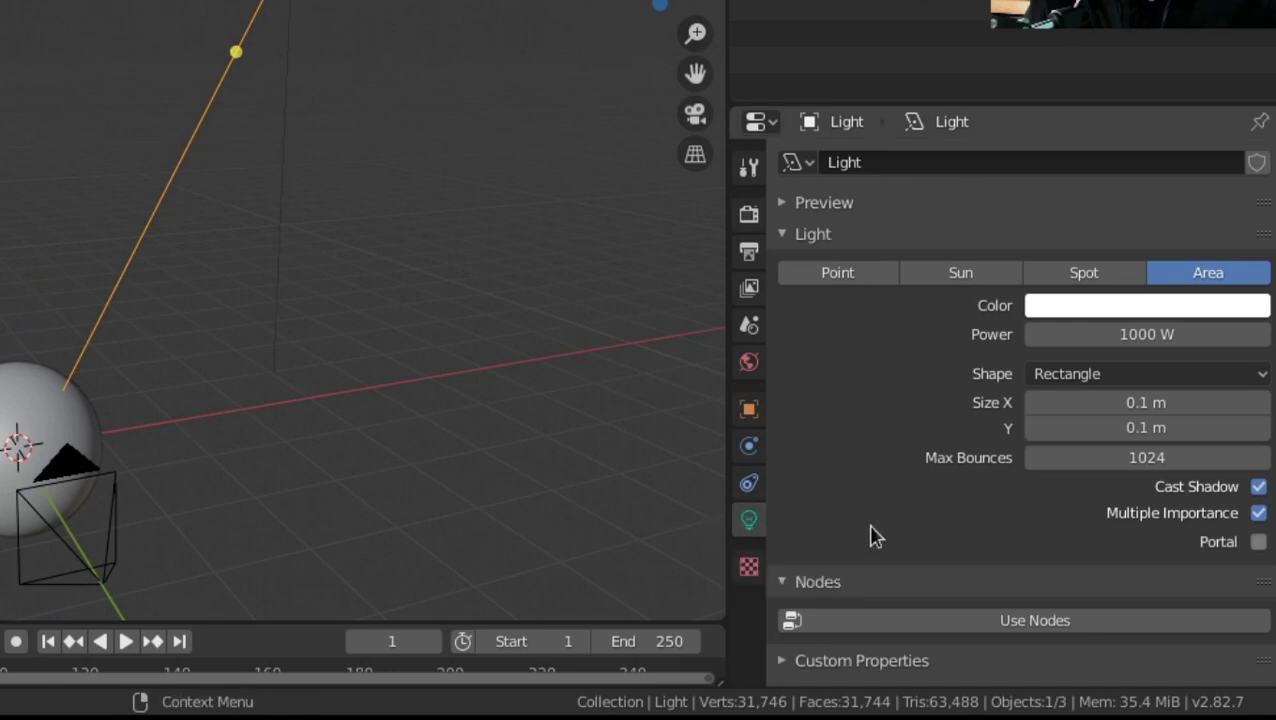
Reposition the area light in the top view to the right of the sphere, slightly in front, aimed towards the sphere.
alt+drag(306, 195, 213, 294)
key(grave)
key(Escape)
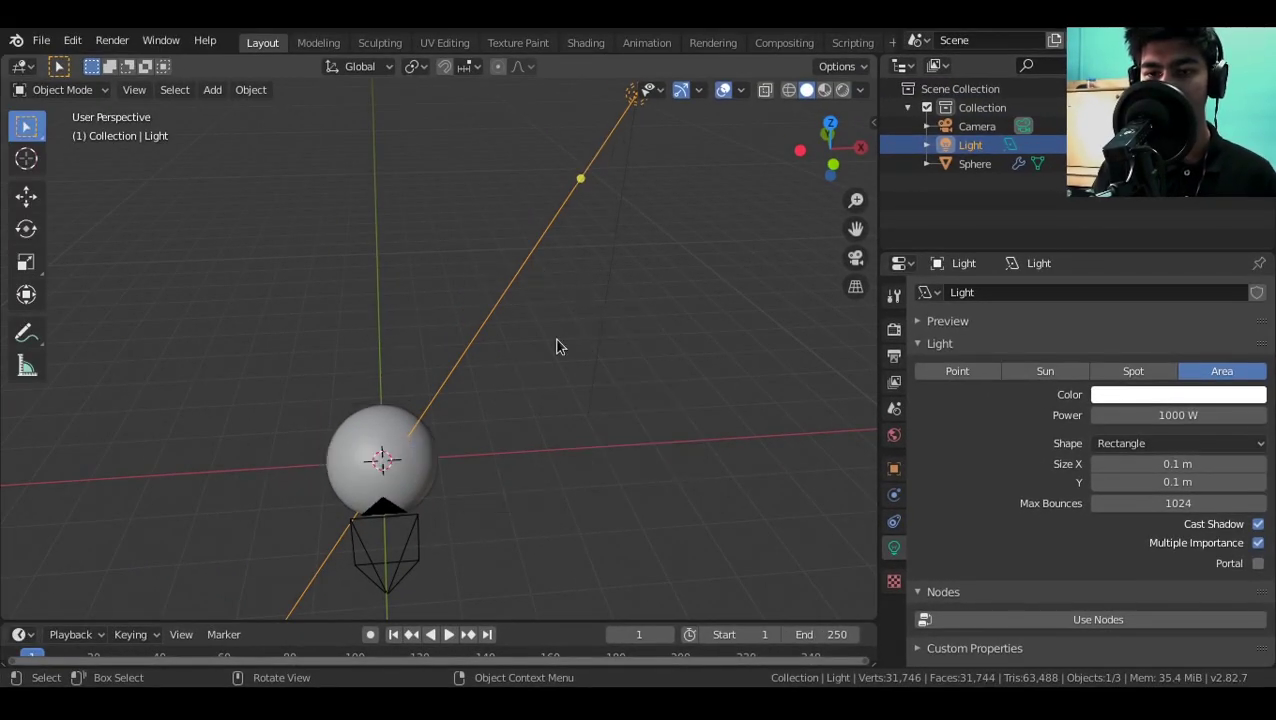
key(KP_7)
scroll(548, 250, down, 3)
key(g)
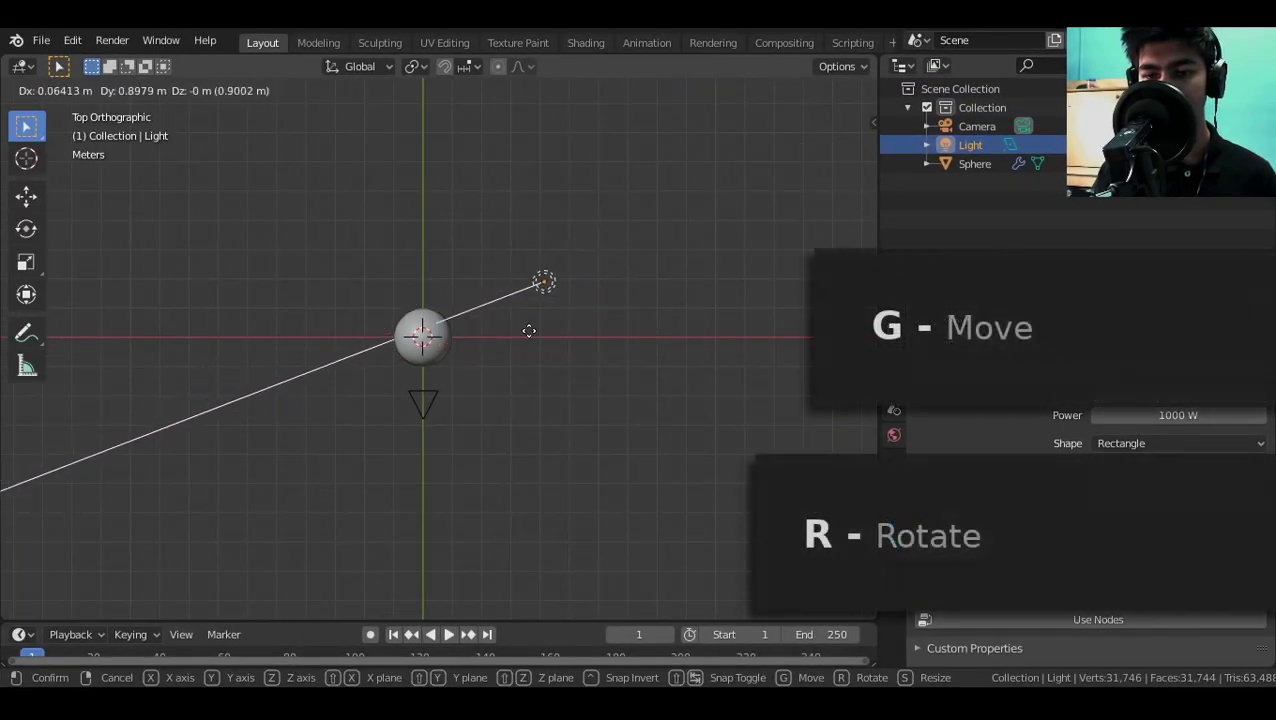
click(605, 310)
key(r)
key(Escape)
scroll(620, 303, up, 3)
scroll(631, 323, up, 2)
shift+middle_drag(621, 303, 695, 314)
scroll(728, 303, up, 1)
key(g)
click(706, 395)
Place a duplicate of the area light to the front-left of the sphere and rotate it towards the sphere.
key(r)
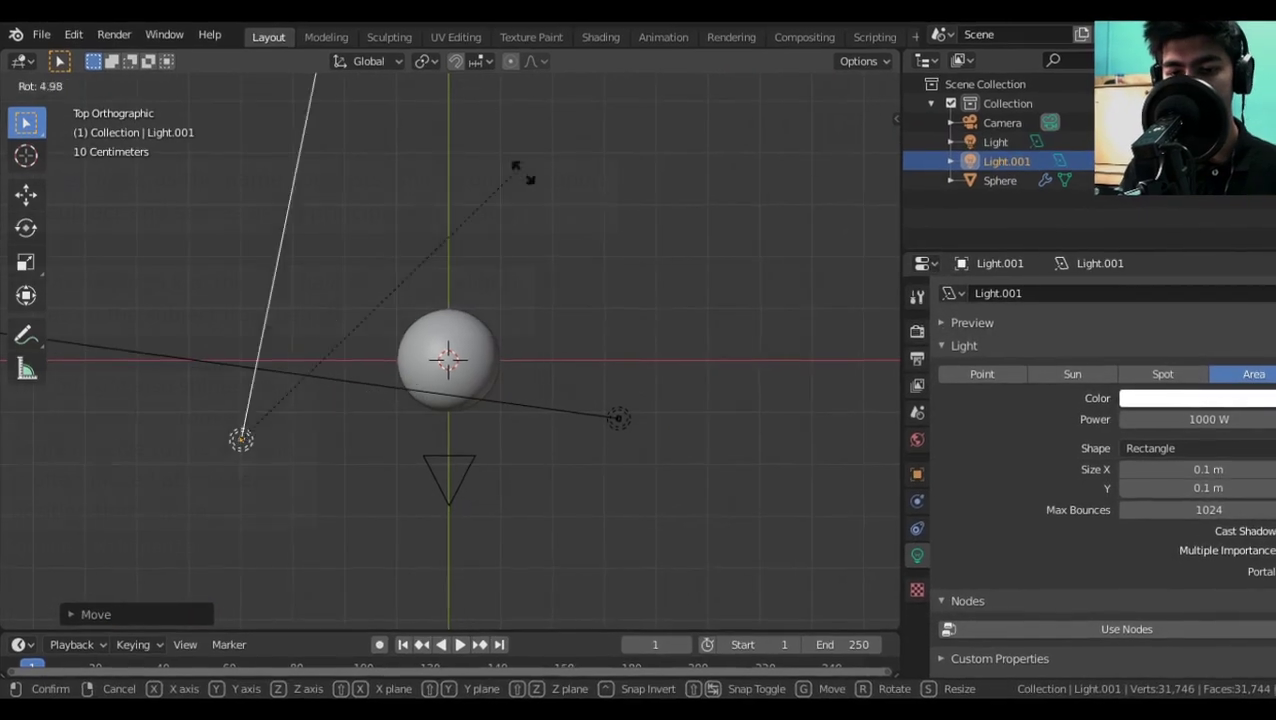
click(467, 184)
Duplicate the second area light as a third light, and rotate and reposition the copy around the sphere.
key(shift+d)
click(450, 198)
key(r)
click(460, 448)
key(g)
key(KP_1)
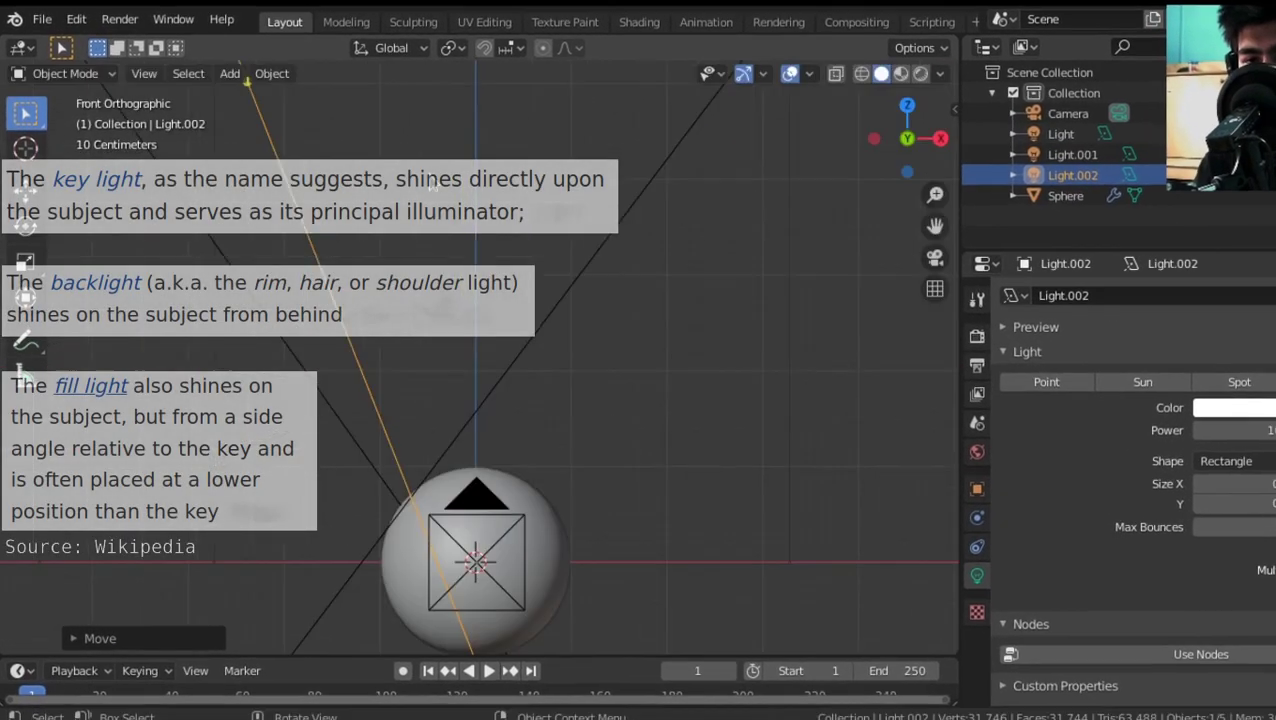
Select the left area light and reposition it beside the sphere in the front view as the fill light.
middle_drag(419, 256, 520, 400)
key(KP_7)
click(958, 334)
click(1188, 345)
click(958, 569)
click(382, 146)
key(g)
key(KP_7)
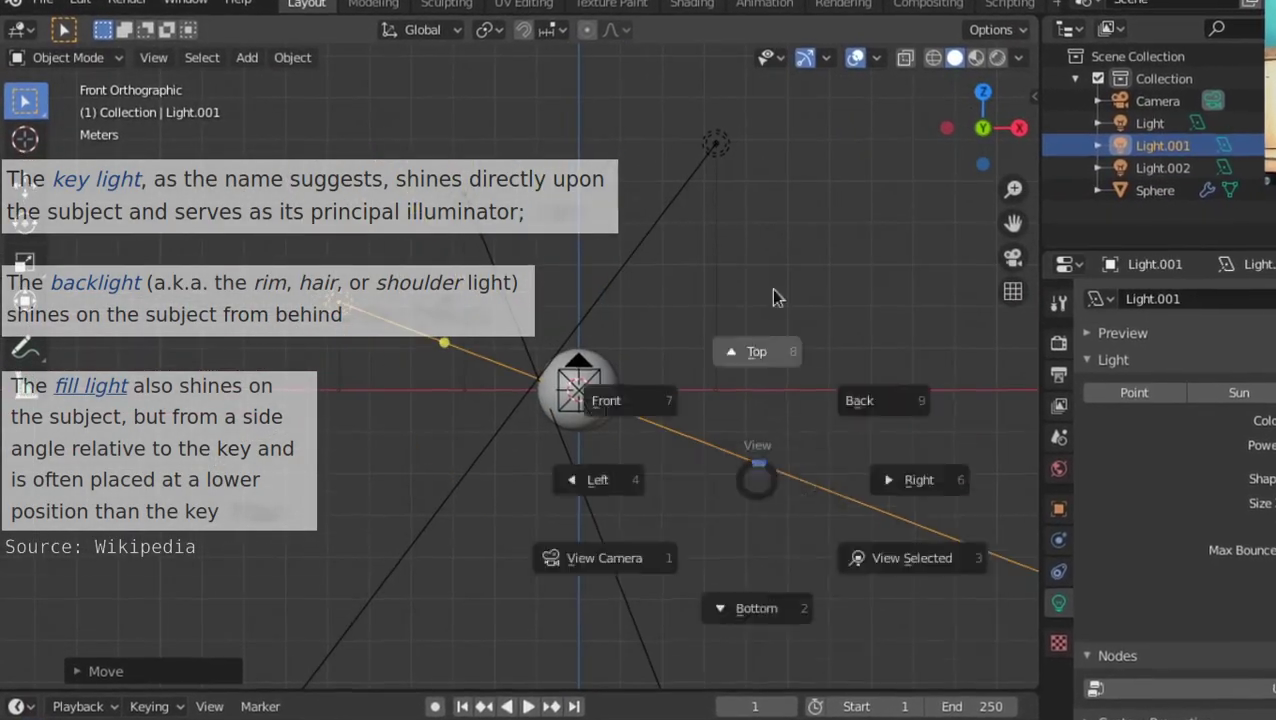
Move and rotate the right area light in the top and front views so it aims at the sphere.
click(703, 369)
key(KP_1)
key(KP_7)
scroll(662, 377, down, 2)
key(r)
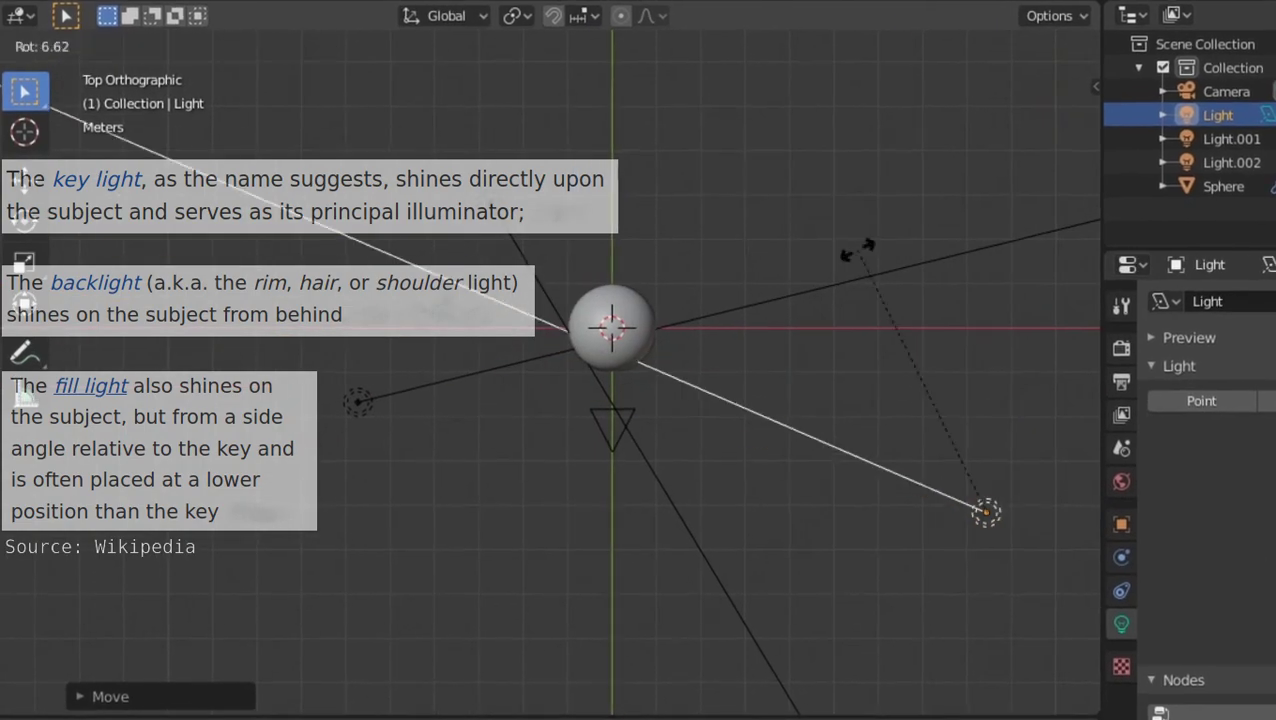
click(858, 250)
key(KP_1)
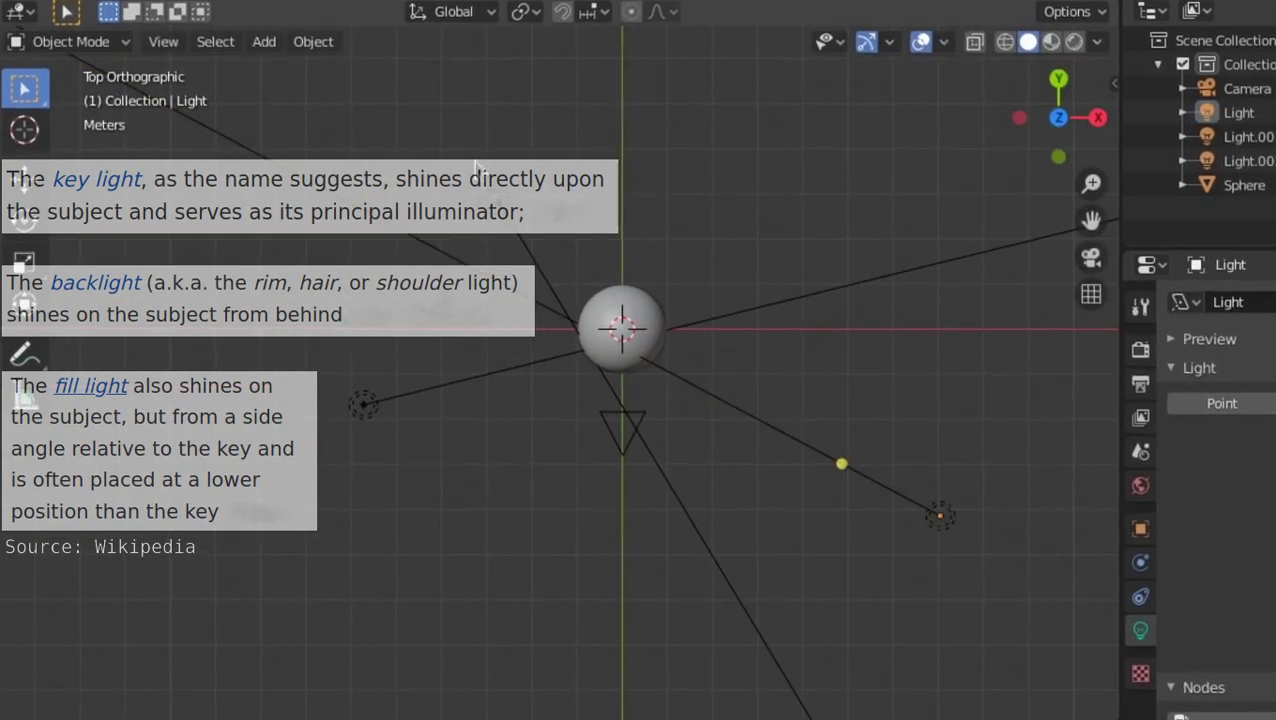
click(450, 268)
key(r)
key(KP_7)
key(KP_1)
Scale the left area light up by a factor of about 2.5.
click(236, 250)
key(s)
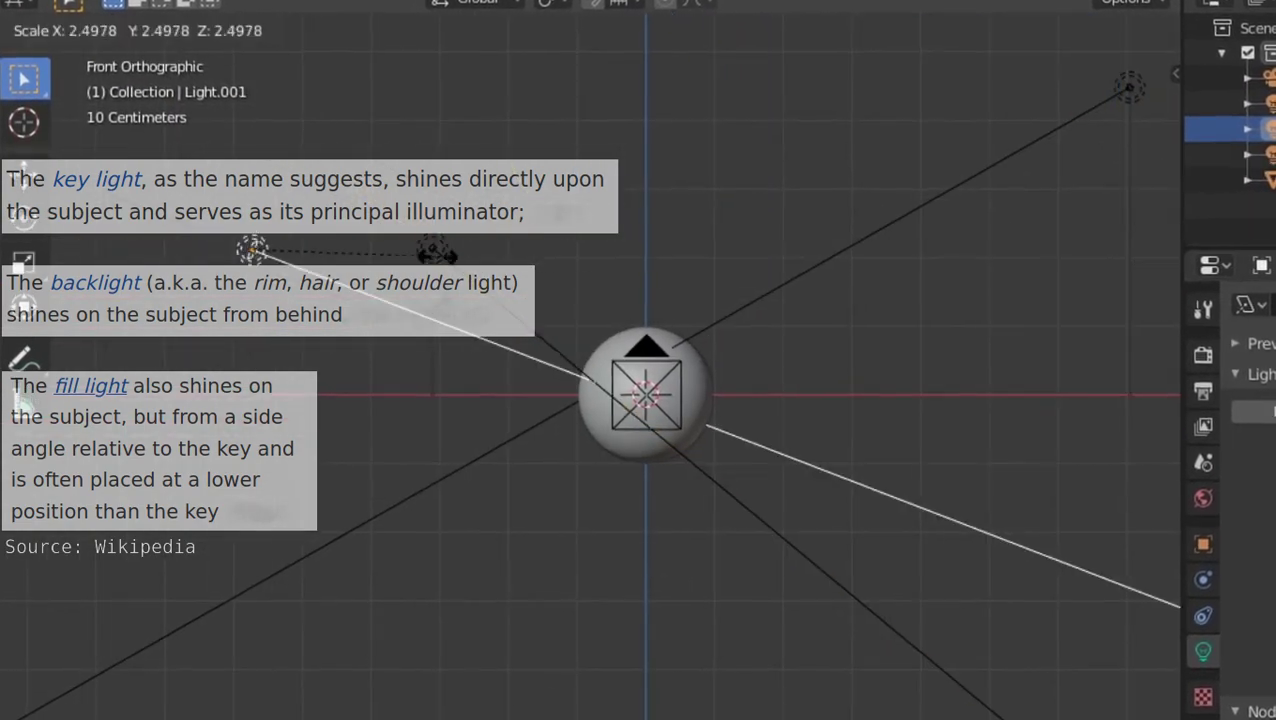
click(435, 252)
Show the scene through the camera in rendered viewport shading.
scroll(756, 347, up, 5)
key(KP_0)
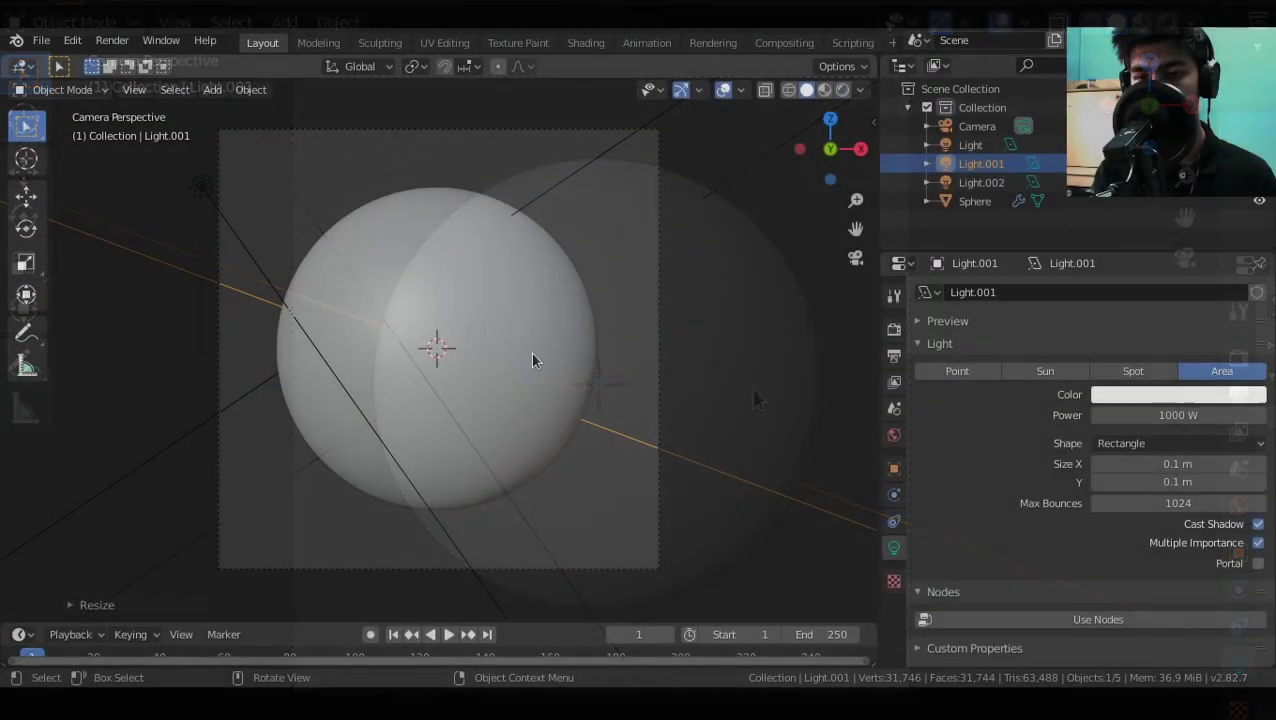
key(z)
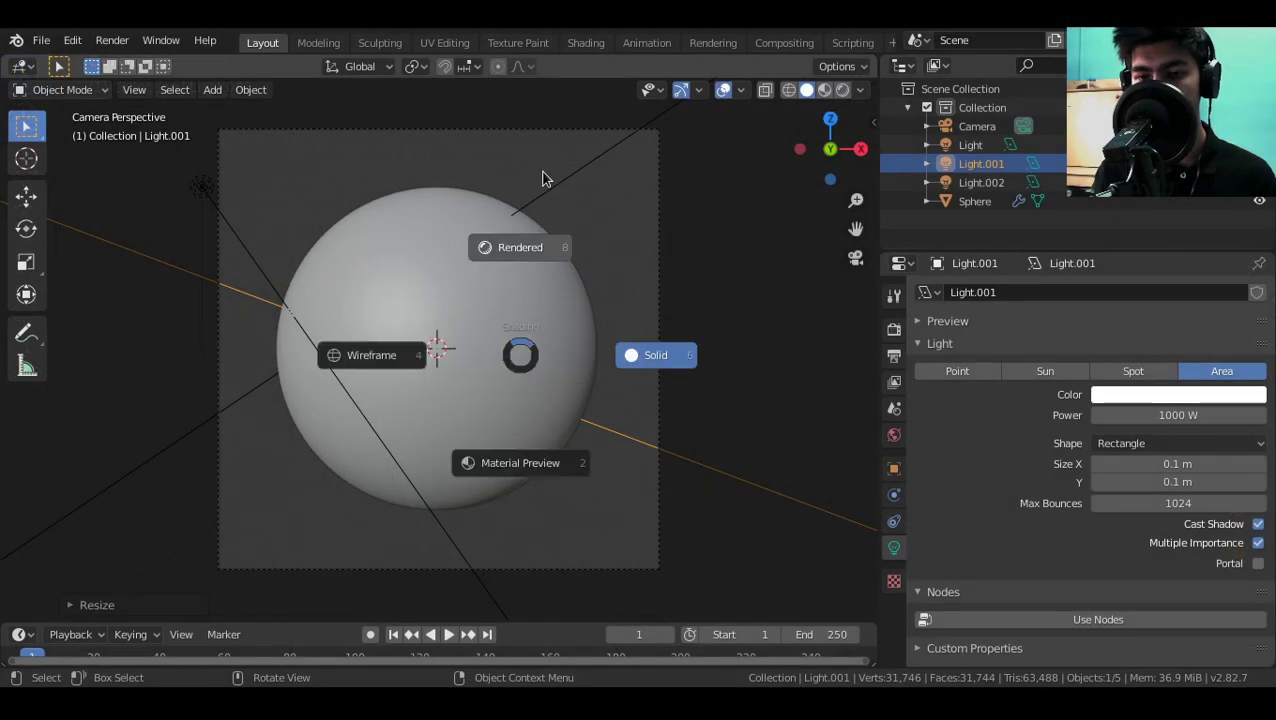
click(542, 178)
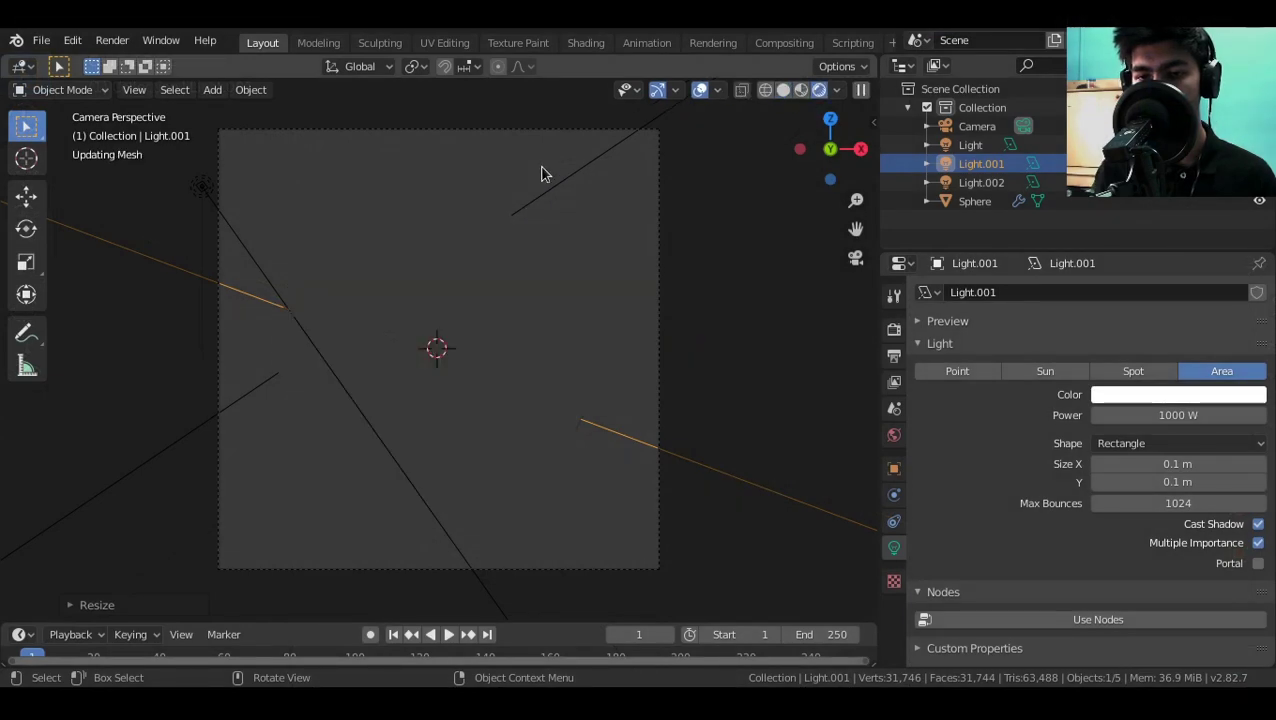
scroll(440, 375, down, 2)
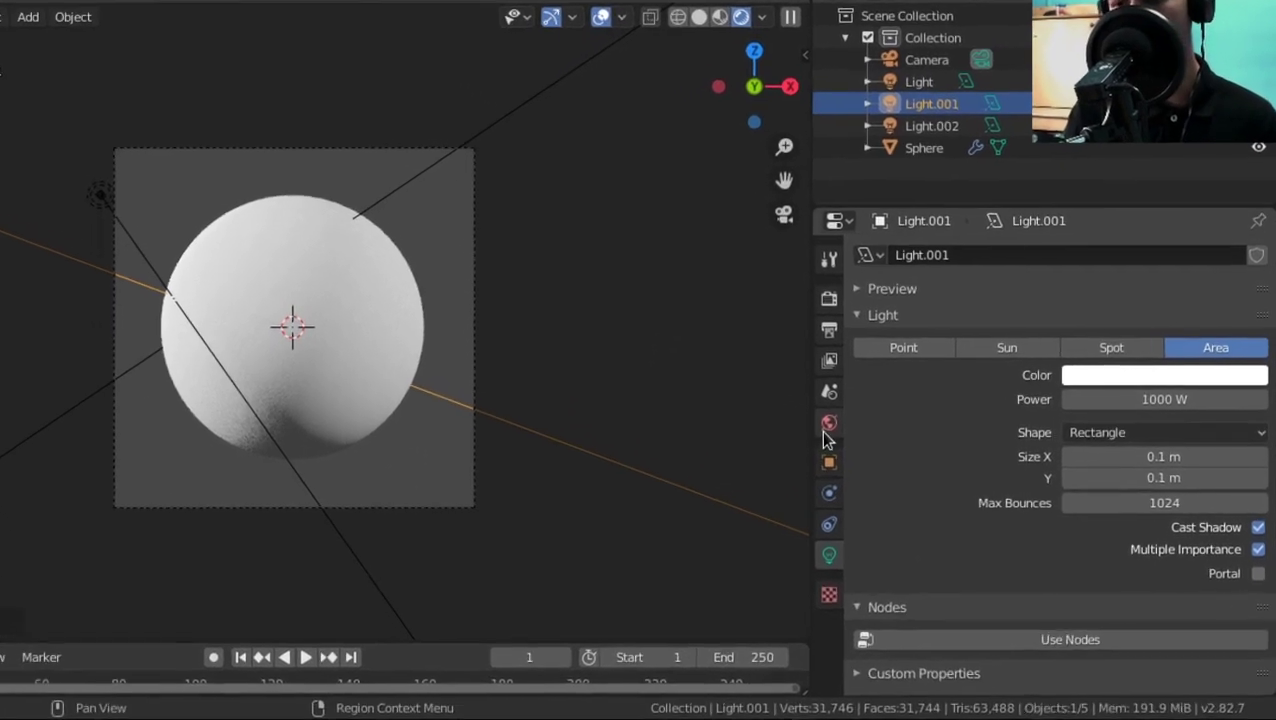
Darken the world background color to a value (V) of 0.107.
click(894, 435)
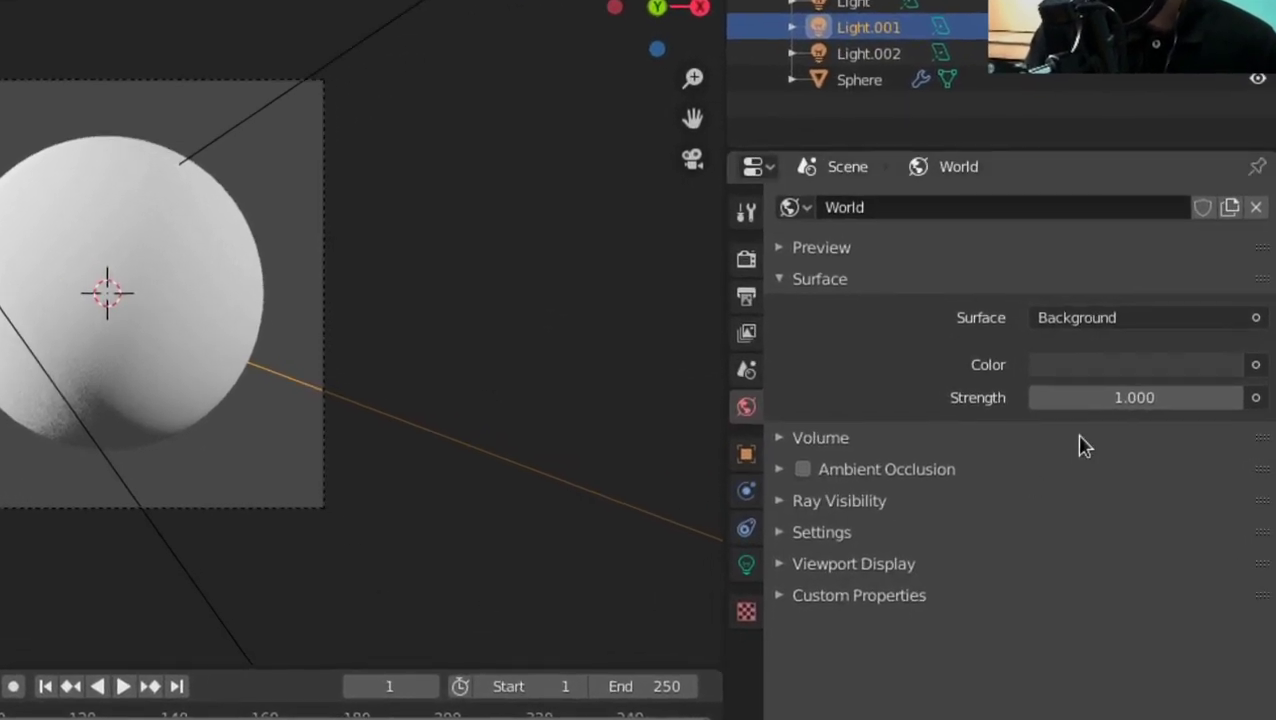
click(1102, 365)
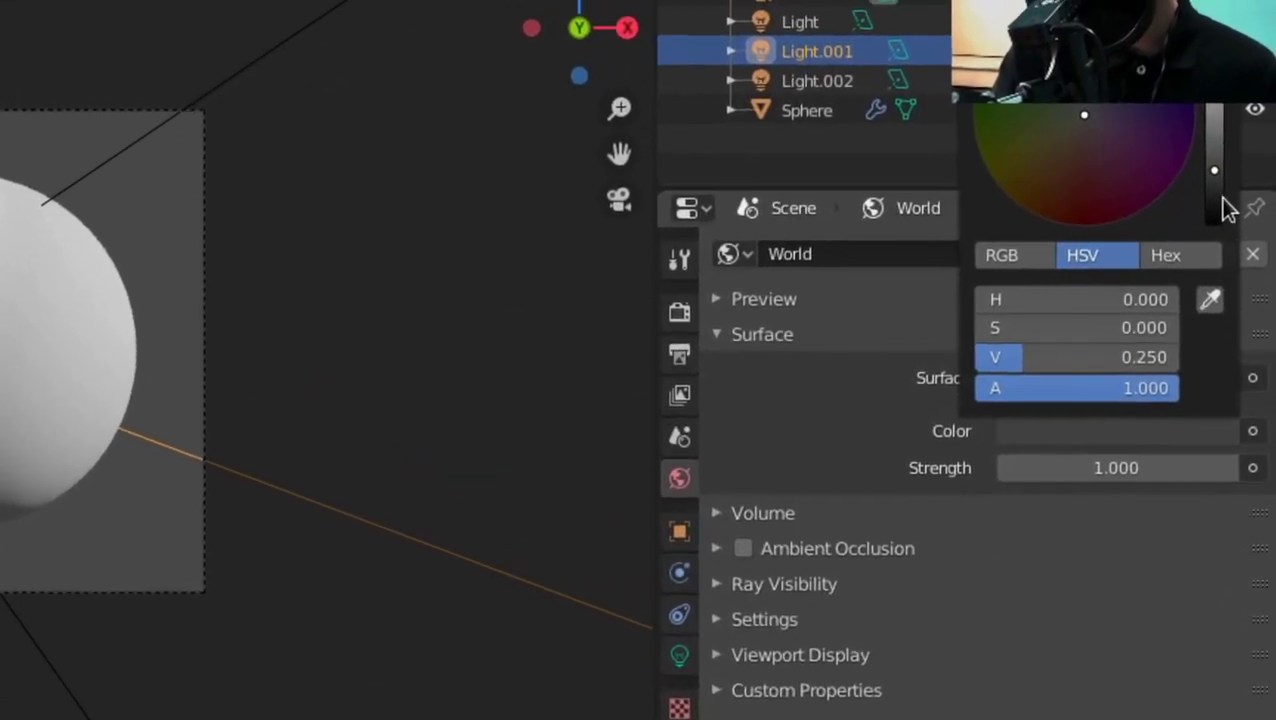
drag(1224, 157, 1221, 159)
drag(1213, 206, 1213, 208)
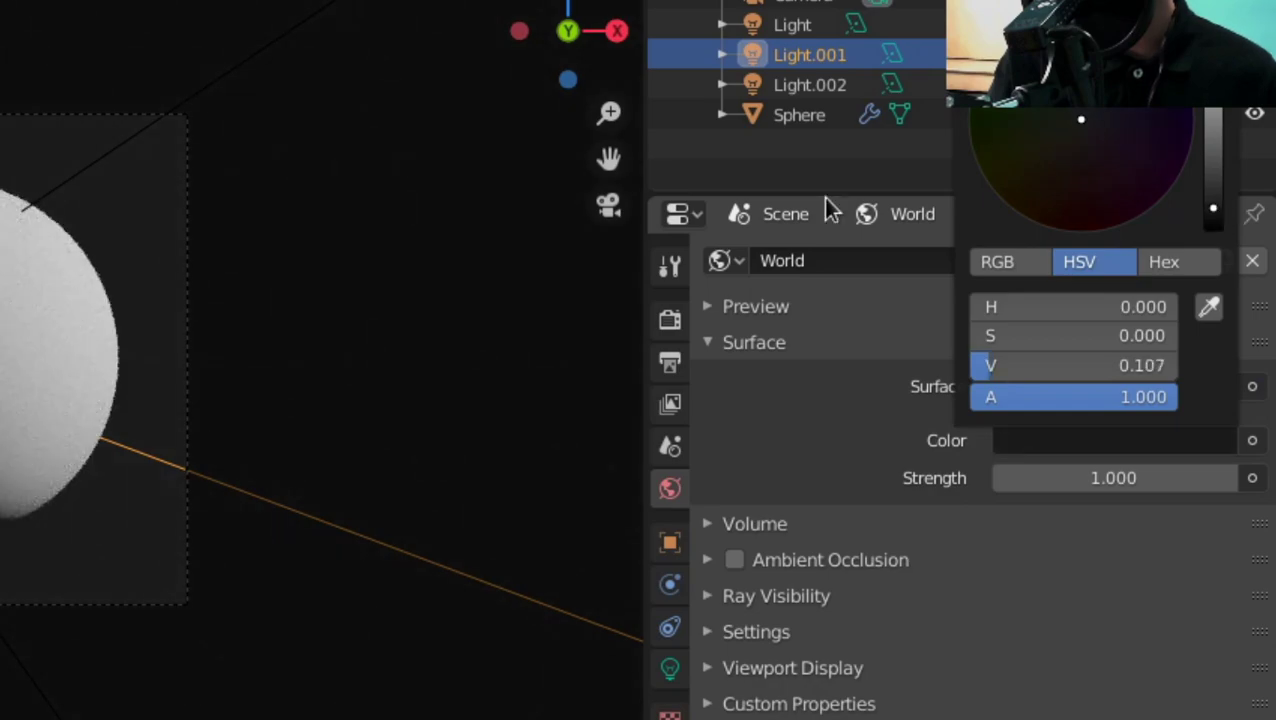
Reduce the world background strength to 0.400.
click(1005, 482)
click(1005, 482)
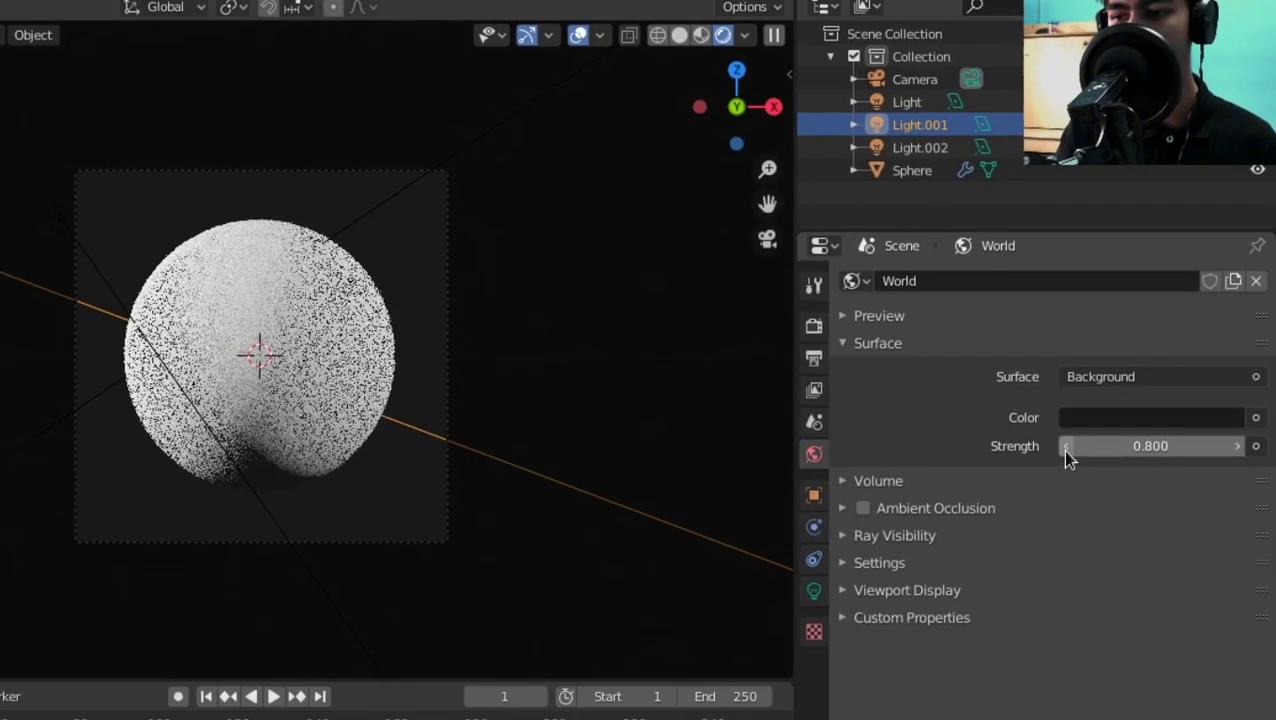
click(1005, 482)
click(1005, 482)
click(1005, 482)
click(1005, 482)
click(1105, 432)
click(1239, 430)
mouse_move(543, 366)
shift+middle_down()
mouse_move(567, 365)
mouse_move(525, 369)
shift+middle_up()
scroll(585, 371, down, 1)
scroll(572, 381, up, 1)
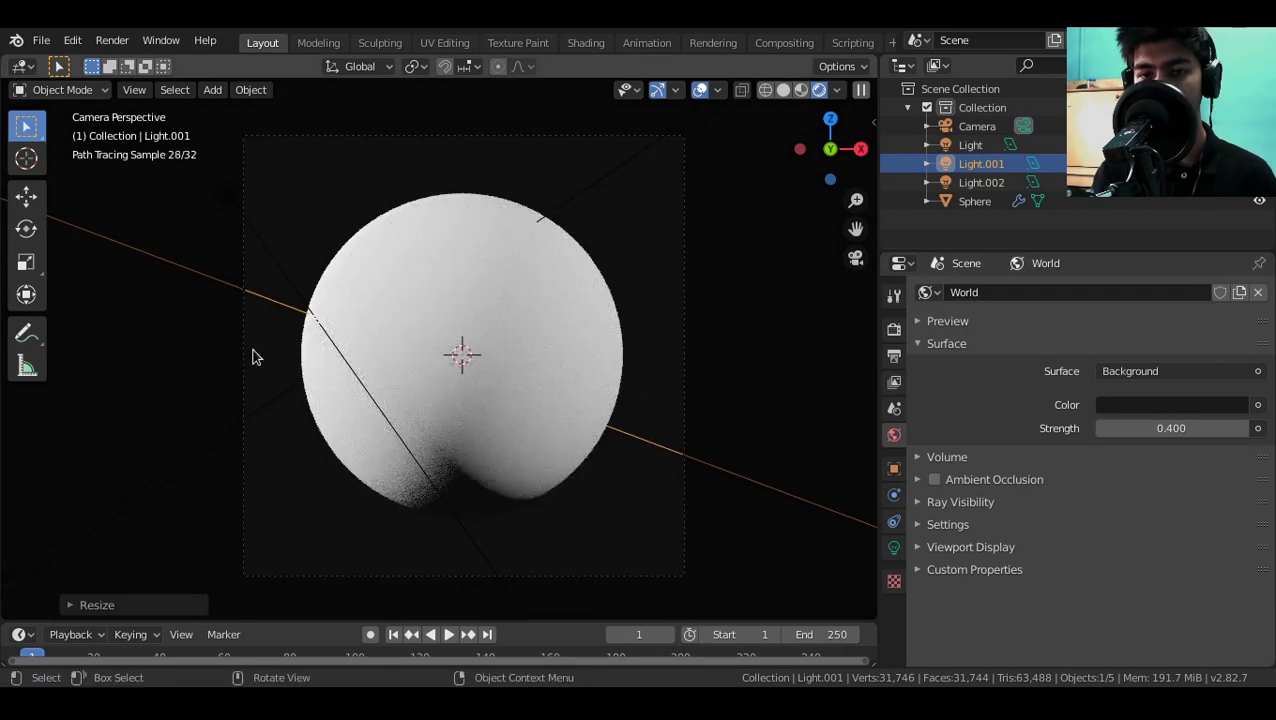
Enlarge the X and Y size of the right-hand area light to about 3.76 m.
scroll(528, 377, down, 3)
click(970, 145)
click(894, 547)
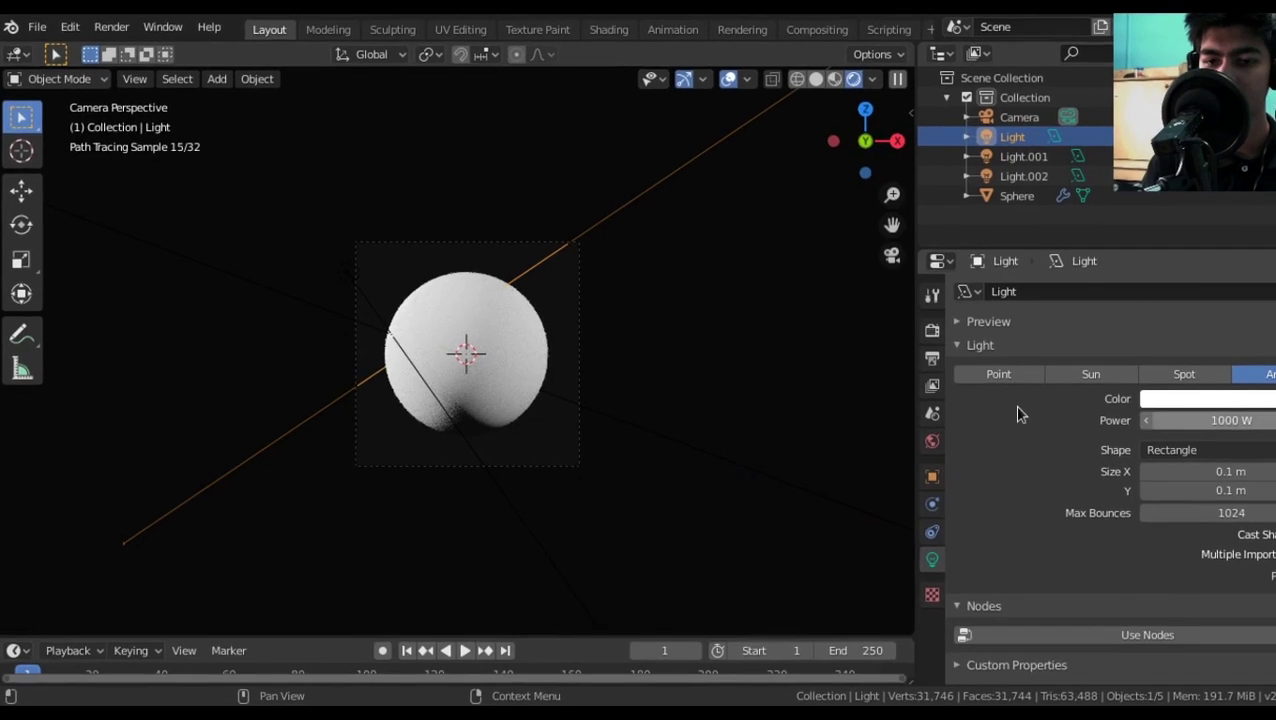
drag(1220, 475, 1262, 494)
scroll(839, 418, up, 3)
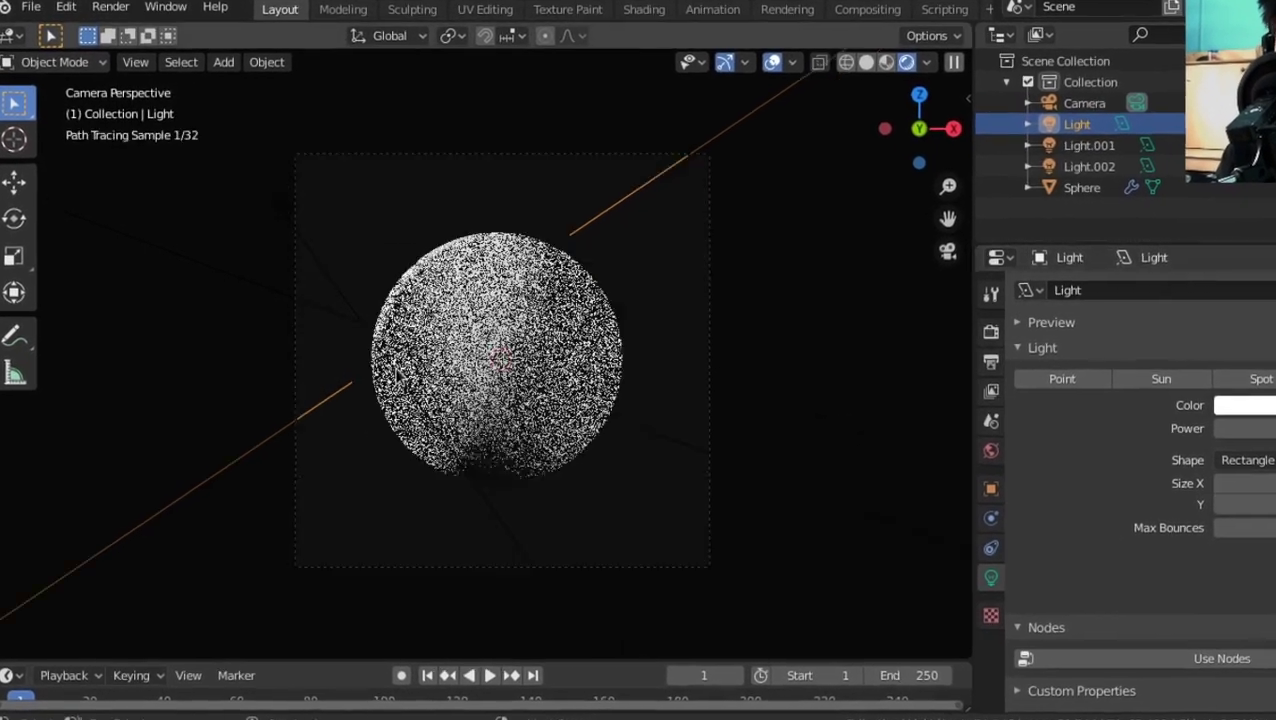
scroll(839, 418, down, 2)
Enlarge the X and Y size of the left area light and check the light placement from the top and front.
click(839, 498)
scroll(897, 426, up, 1)
drag(1246, 486, 1270, 486)
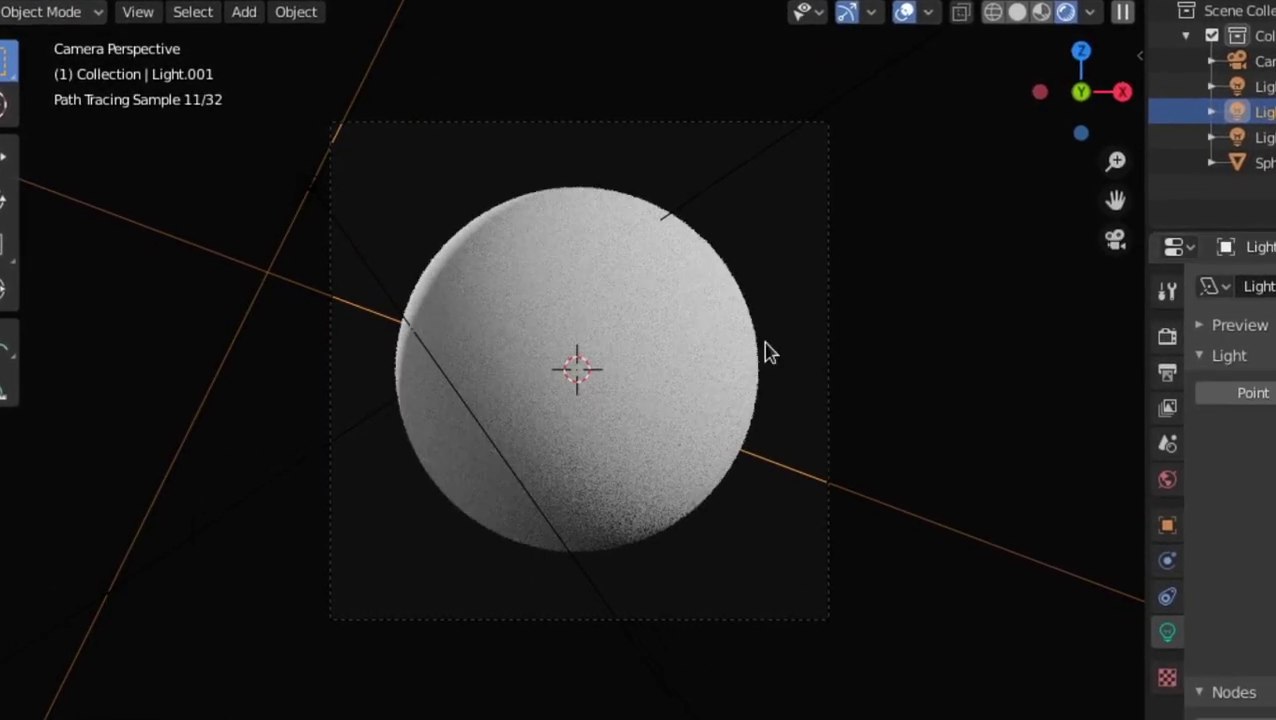
key(KP_7)
click(402, 169)
key(KP_1)
scroll(864, 481, up, 4)
key(KP_0)
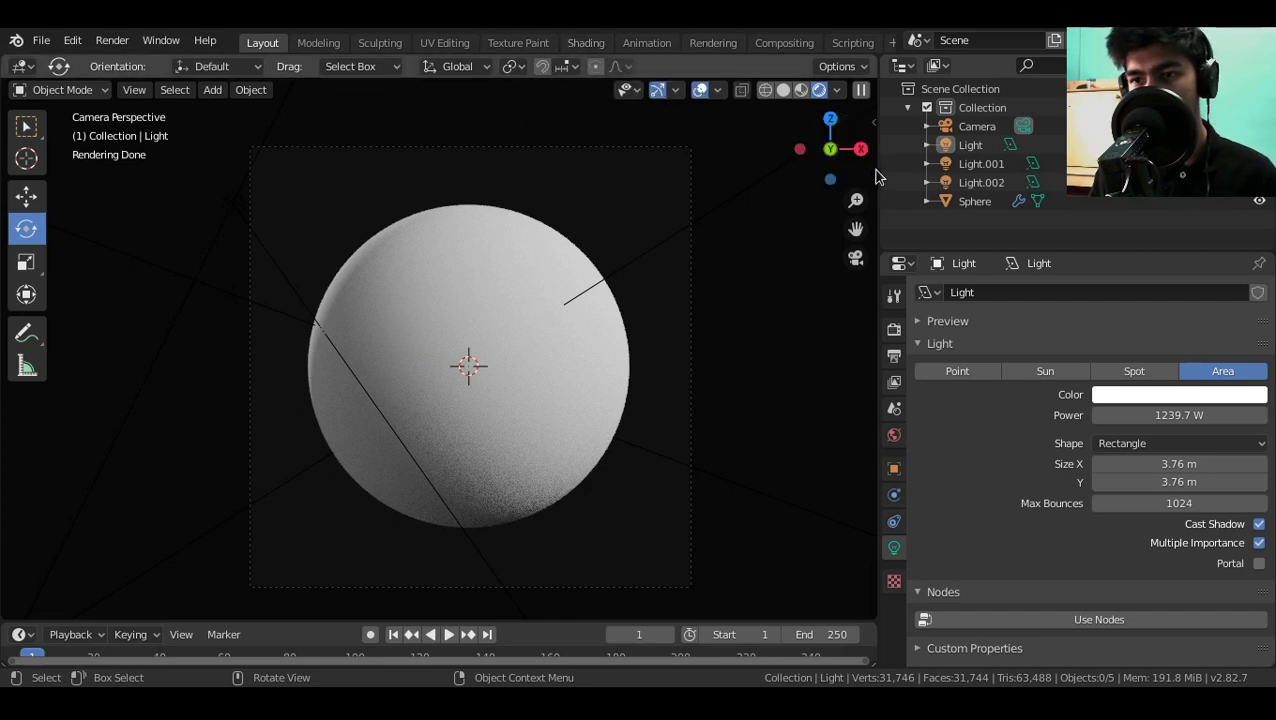
Shrink the 3D viewport to a narrow solid-shaded preview of the sphere with its toolbar and overlays hidden.
mouse_move(875, 165)
mouse_down()
mouse_move(800, 164)
mouse_move(800, 191)
mouse_move(365, 236)
mouse_up()
key(z)
click(600, 318)
scroll(268, 278, up, 2)
shift+middle_drag(226, 296, 226, 206)
key(t)
scroll(220, 256, down, 1)
key(alt+shift+z)
Make the timeline taller and split off an Outliner area above the narrow 3D viewport.
drag(372, 252, 400, 180)
drag(182, 623, 182, 576)
drag(5, 62, 60, 221)
key(shift+F9)
drag(366, 176, 417, 150)
Split the Properties area in two and turn the new middle area into a Shader Editor.
drag(424, 62, 978, 95)
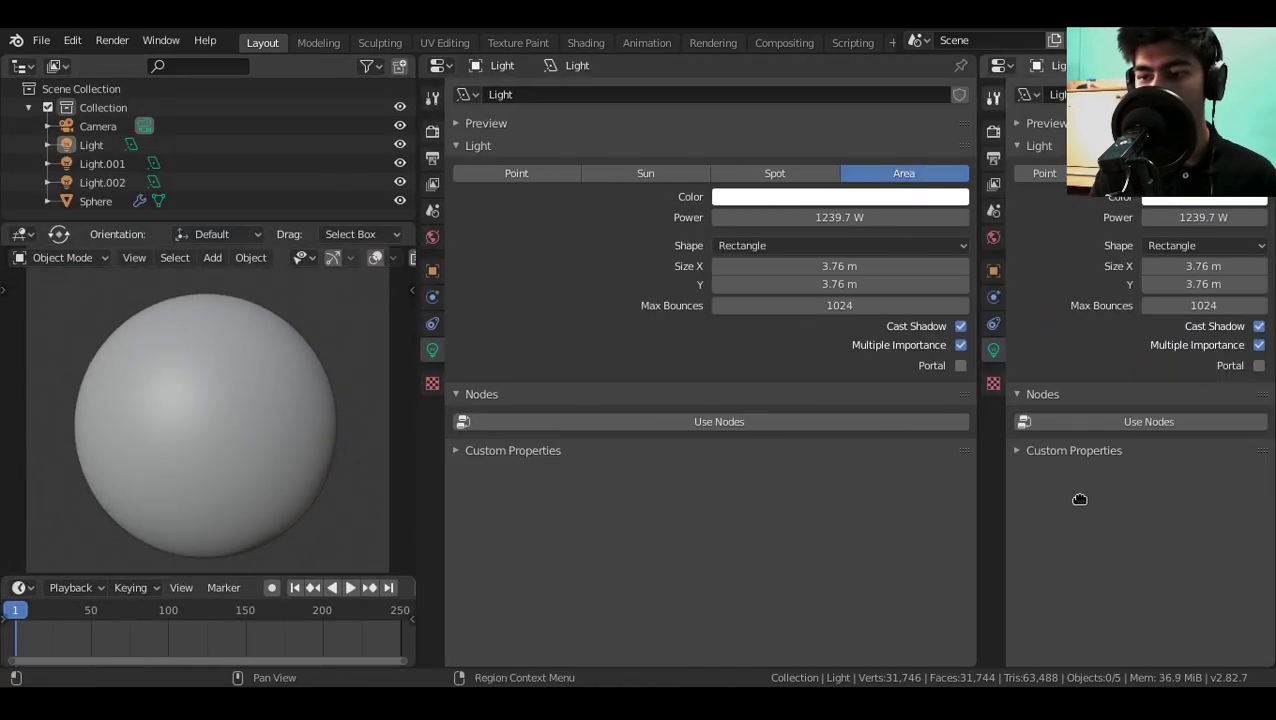
key(shift+F1)
key(shift+F2)
key(shift+F3)
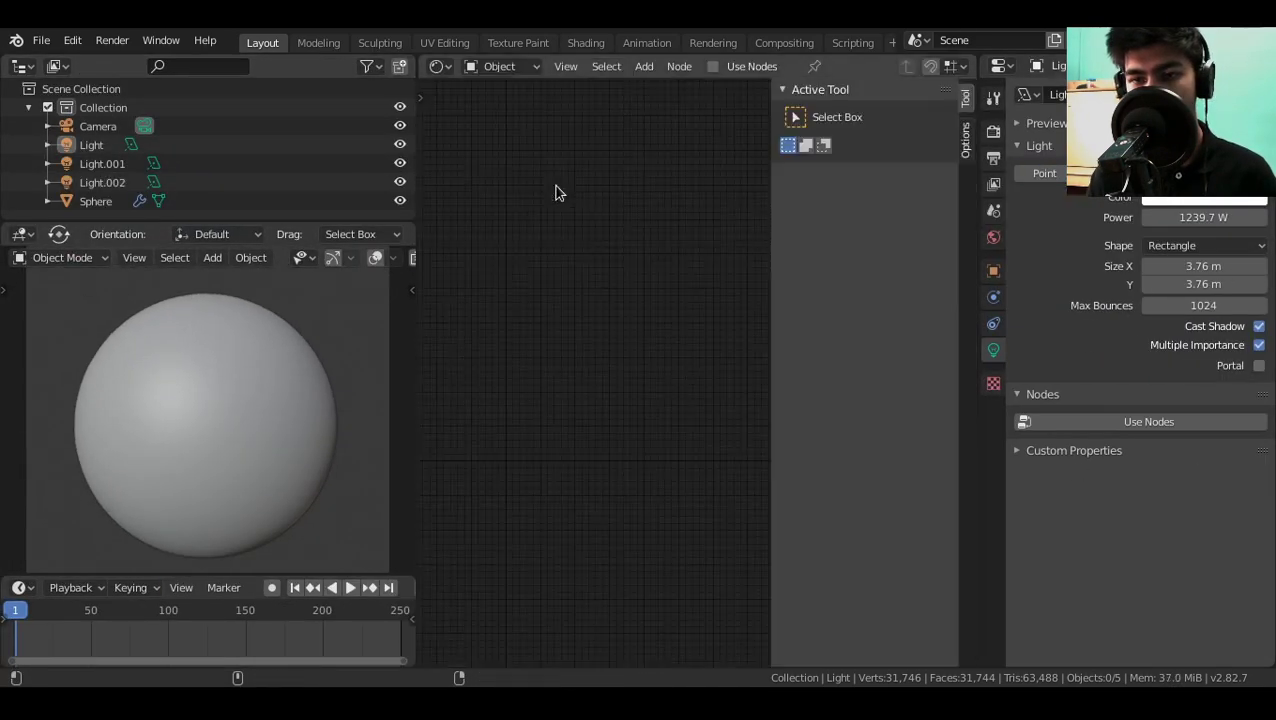
key(shift+F4)
key(shift+F5)
key(shift+F4)
key(shift+F3)
key(shift+F4)
key(shift+F5)
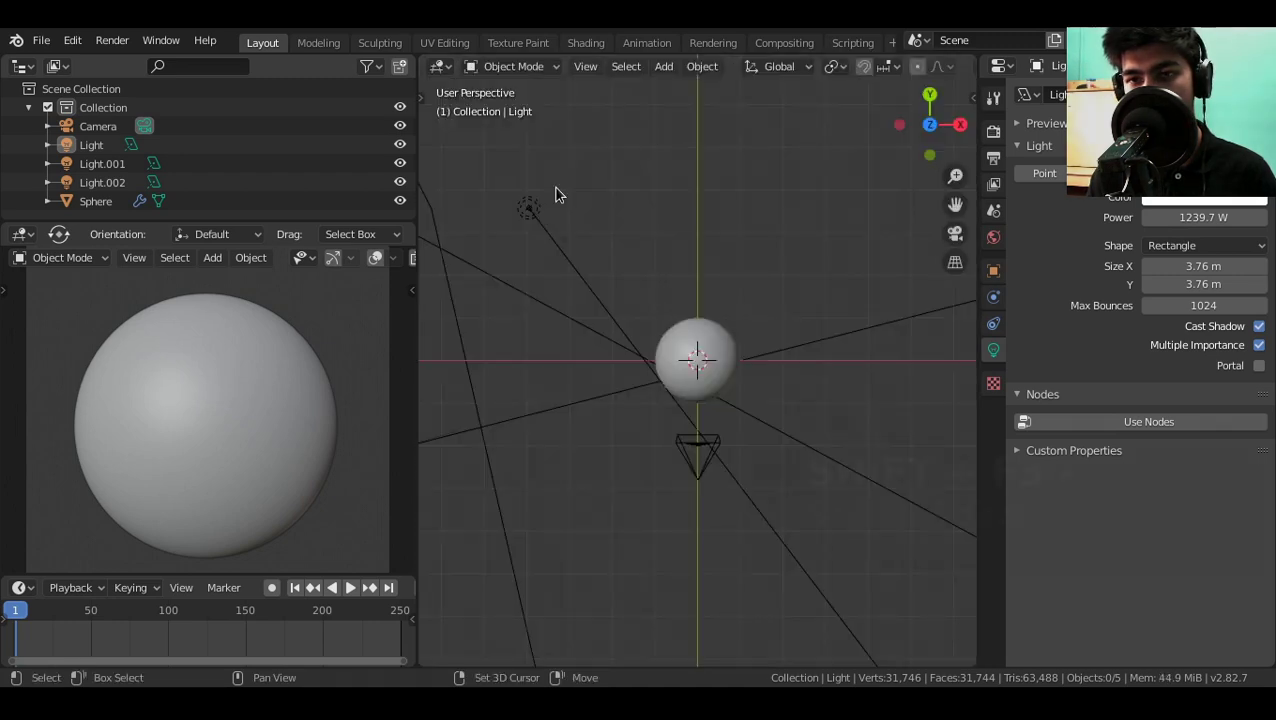
key(shift+F4)
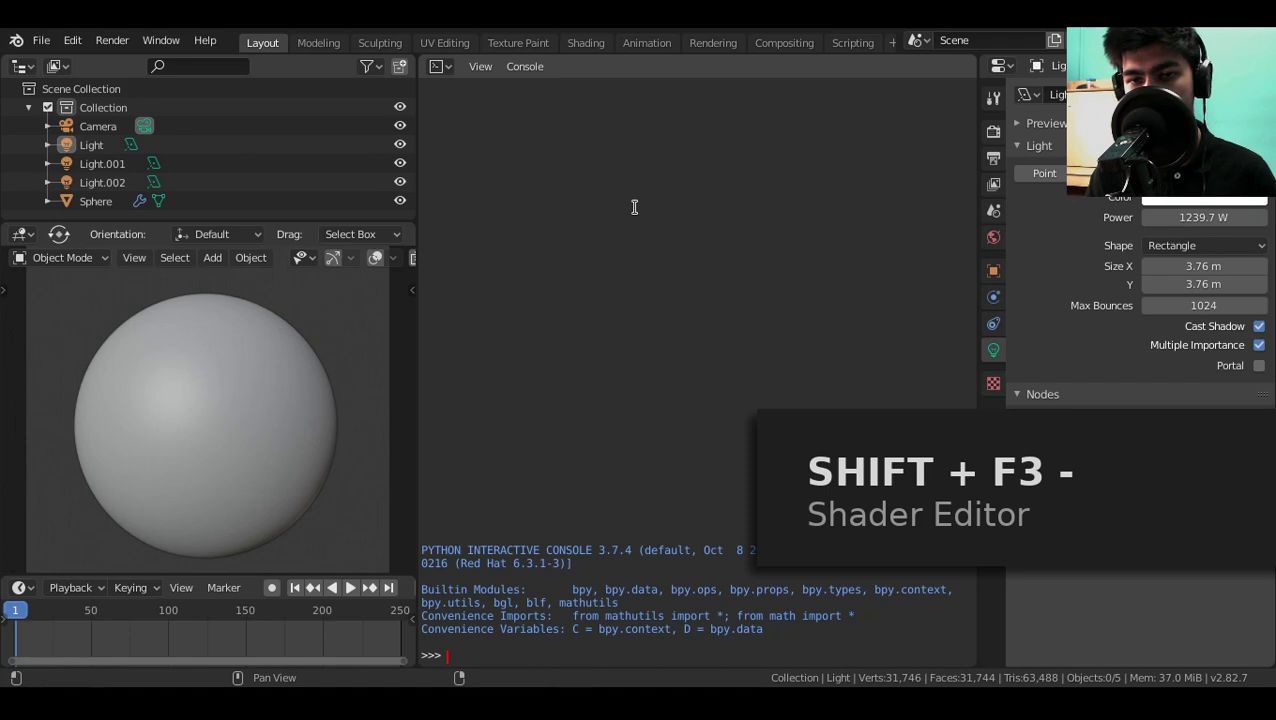
key(shift+F3)
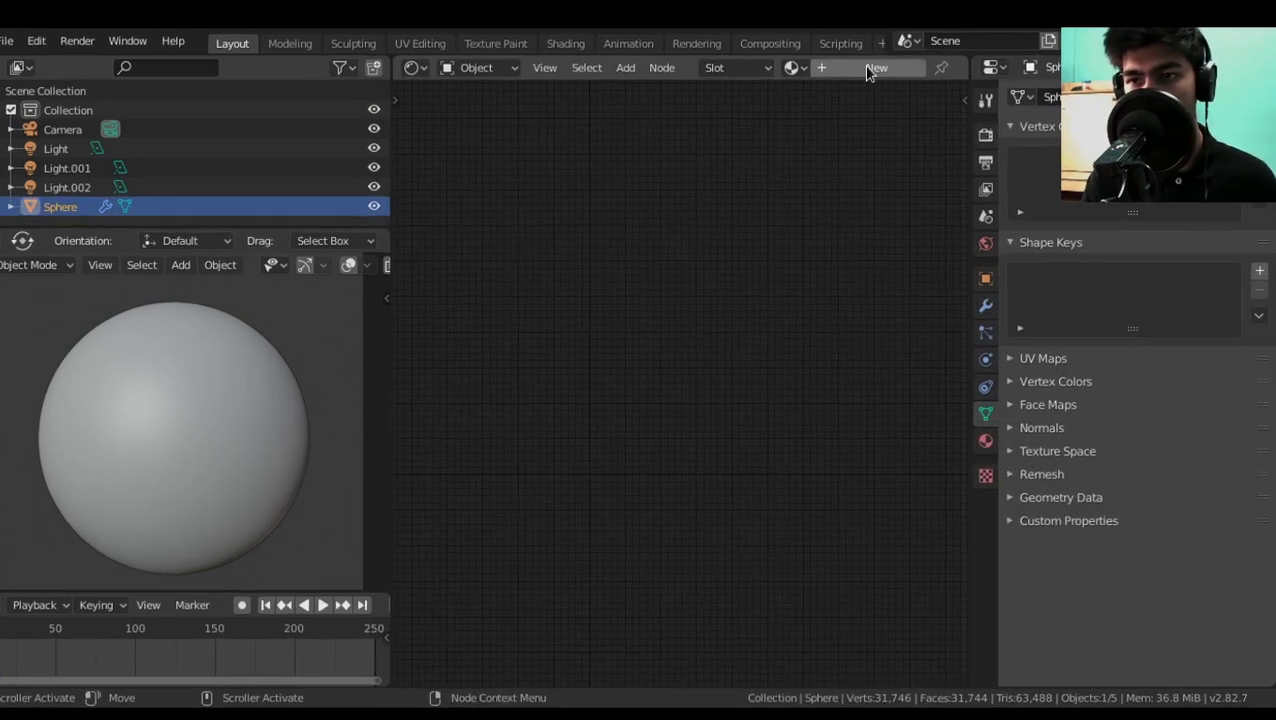
Create a new material for the sphere and name it Microbe.
click(870, 68)
click(845, 69)
text(Micro)
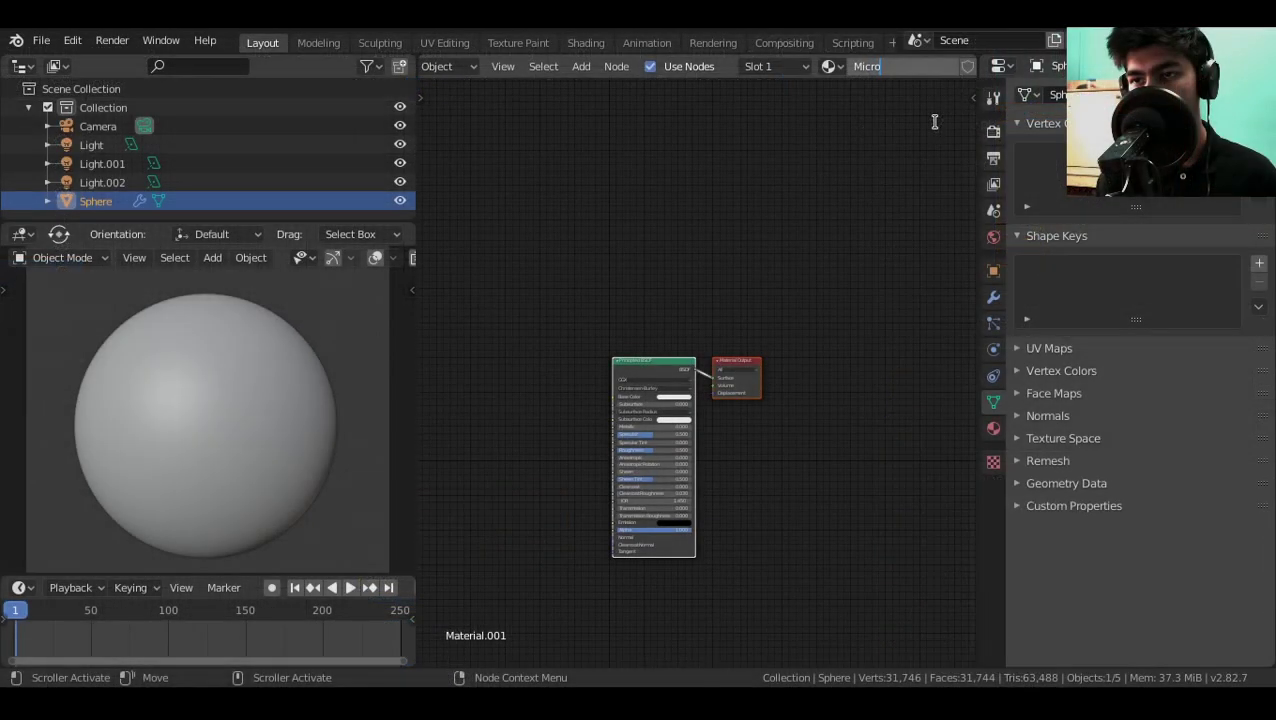
text(be)
key(Return)
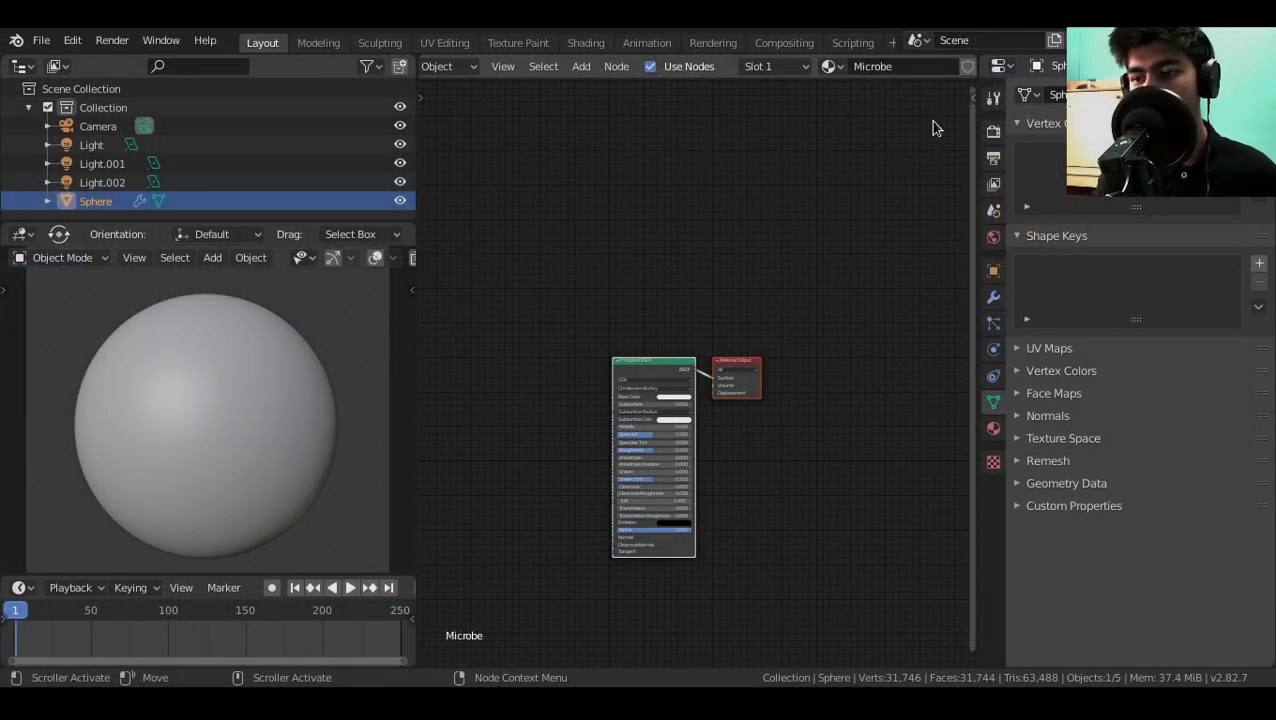
Add a Value input node beside the Principled BSDF node on its input side.
key(Home)
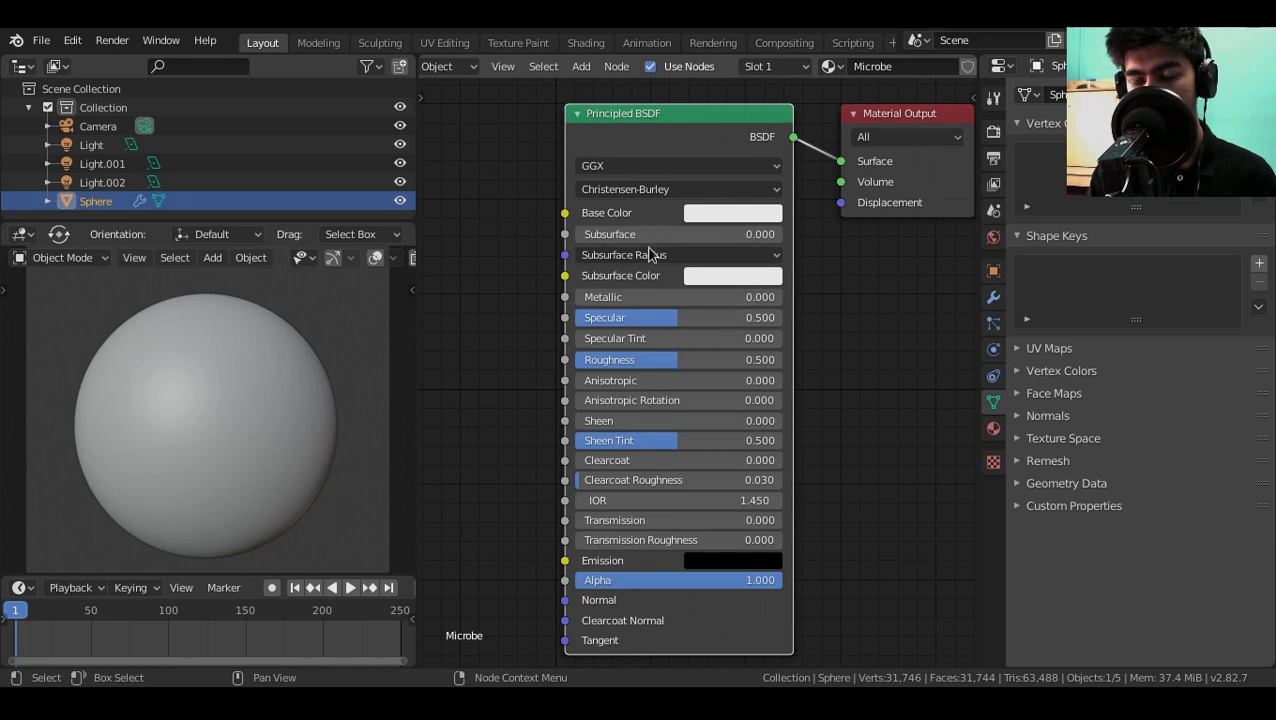
scroll(621, 393, down, 1)
middle_drag(524, 376, 684, 376)
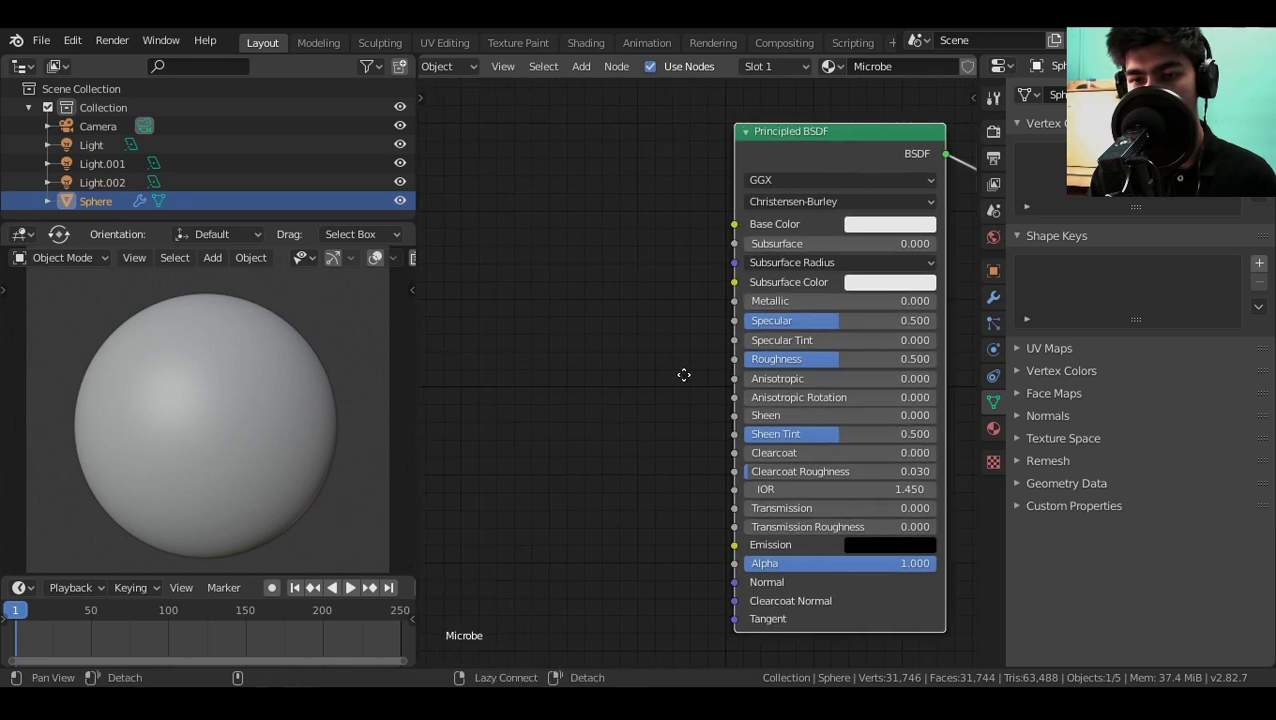
scroll(669, 385, down, 1)
alt+drag(652, 383, 656, 364)
scroll(662, 355, up, 1)
key(shift+a)
mouse_move(543, 281)
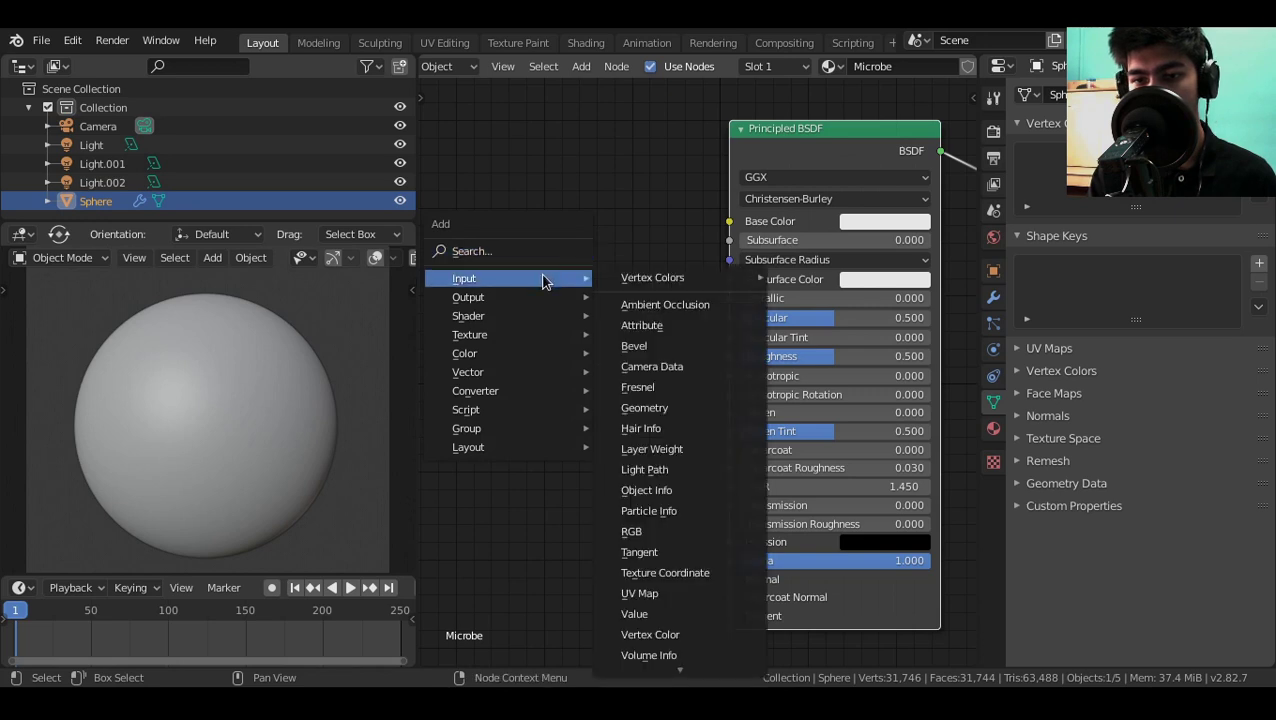
click(654, 614)
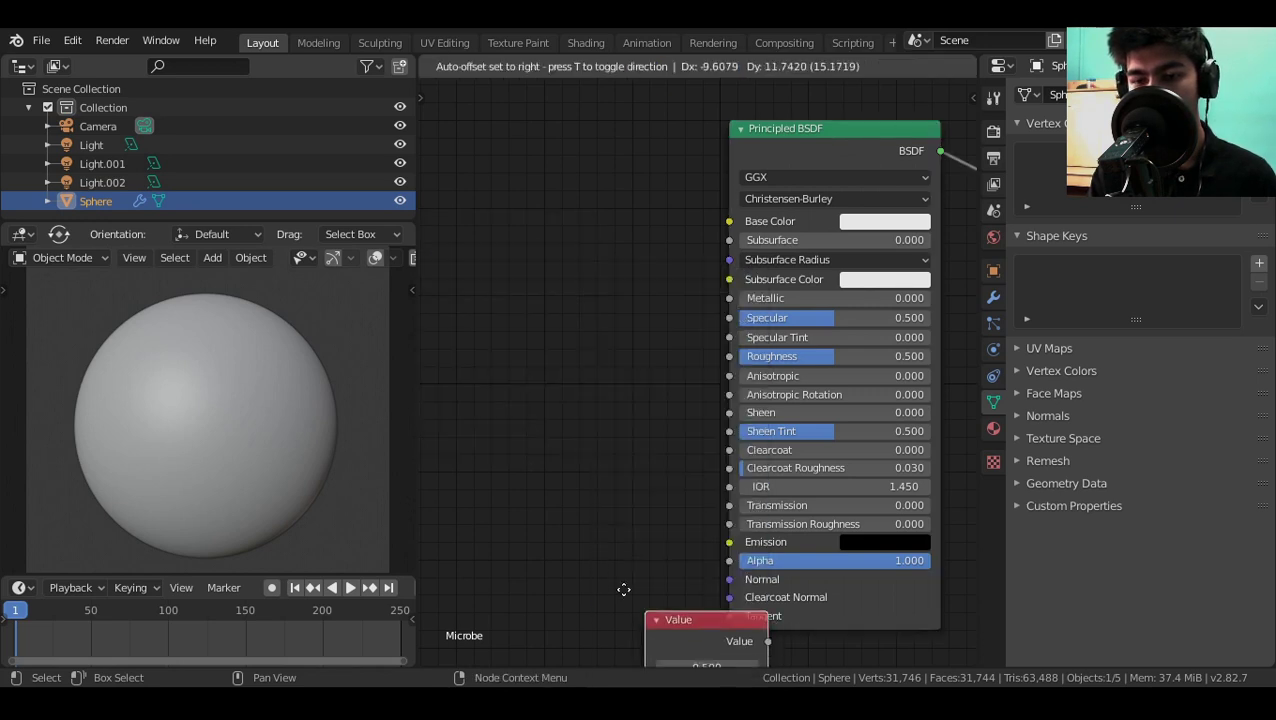
click(460, 313)
Link the Value node to Base Color, Subsurface, Subsurface Color, Specular and Roughness, and hide the Principled BSDF's unused sockets.
drag(584, 354, 730, 240)
drag(584, 346, 721, 281)
drag(721, 281, 729, 279)
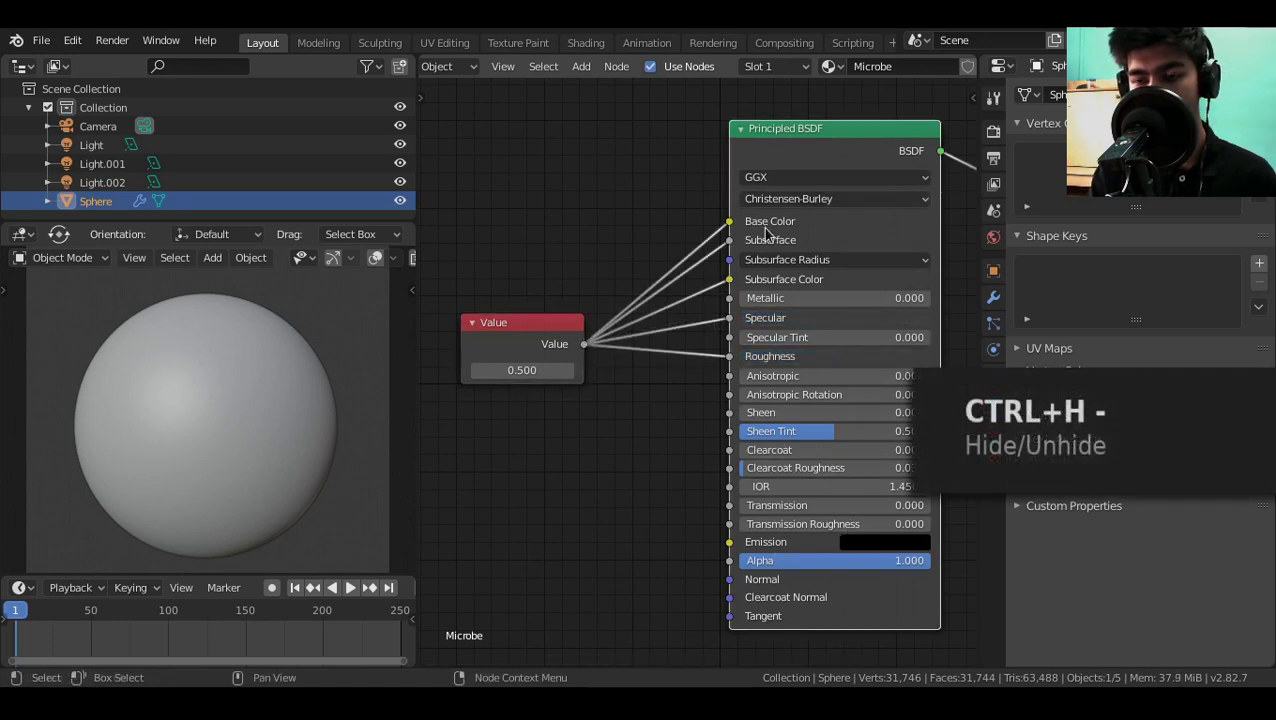
key(ctrl+h)
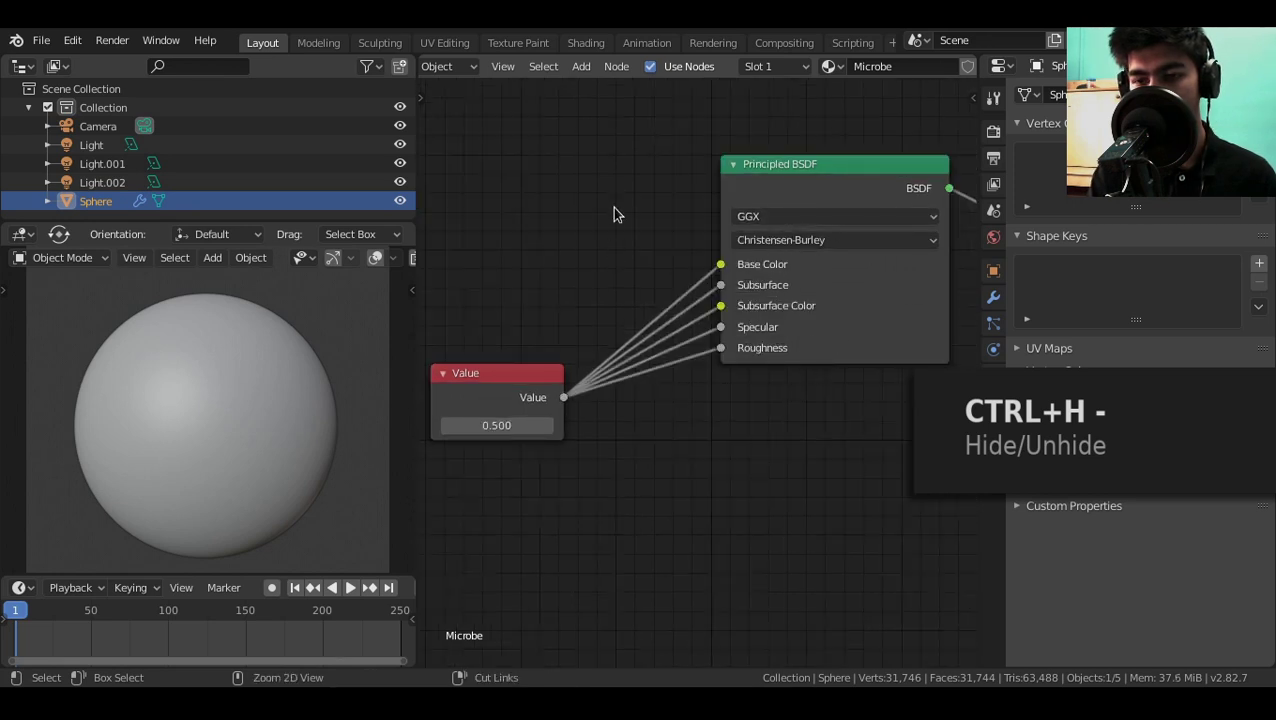
Cut all links from the Value node to the Principled BSDF and delete the Value node.
ctrl+right_drag(612, 206, 641, 425)
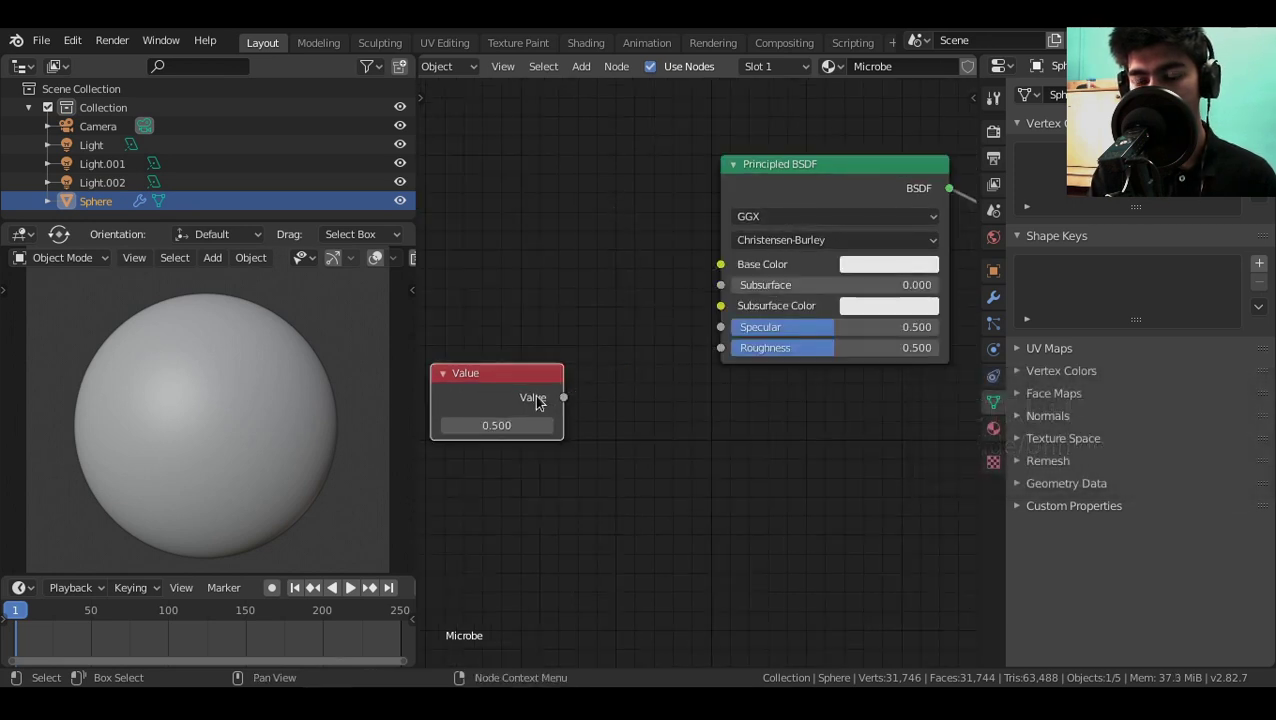
key(x)
middle_drag(735, 384, 530, 455)
scroll(649, 441, up, 3)
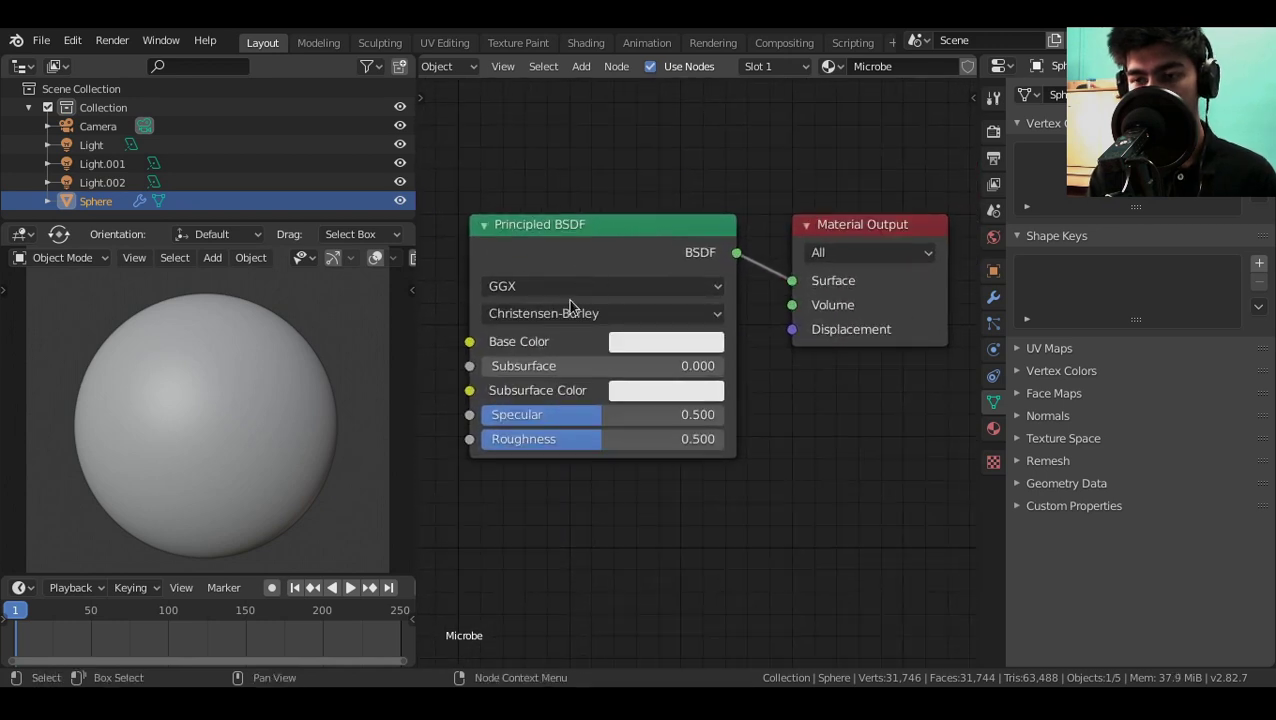
Switch the sphere preview viewport to rendered shading.
key(ctrl+comma)
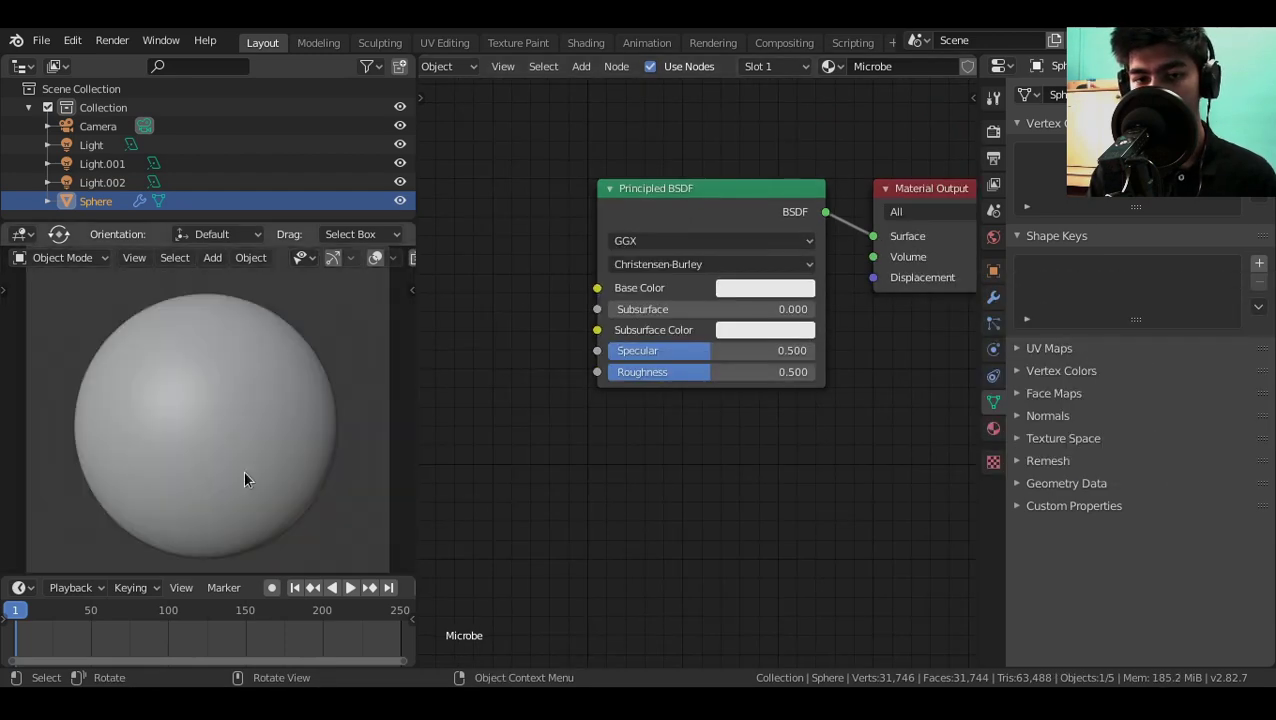
key(z)
click(211, 165)
scroll(709, 390, up, 5)
Set the Principled BSDF's Base Color to crimson red (H 0.970, S 0.881) and copy it to Subsurface Color.
middle_drag(655, 339, 691, 395)
scroll(655, 372, up, 2)
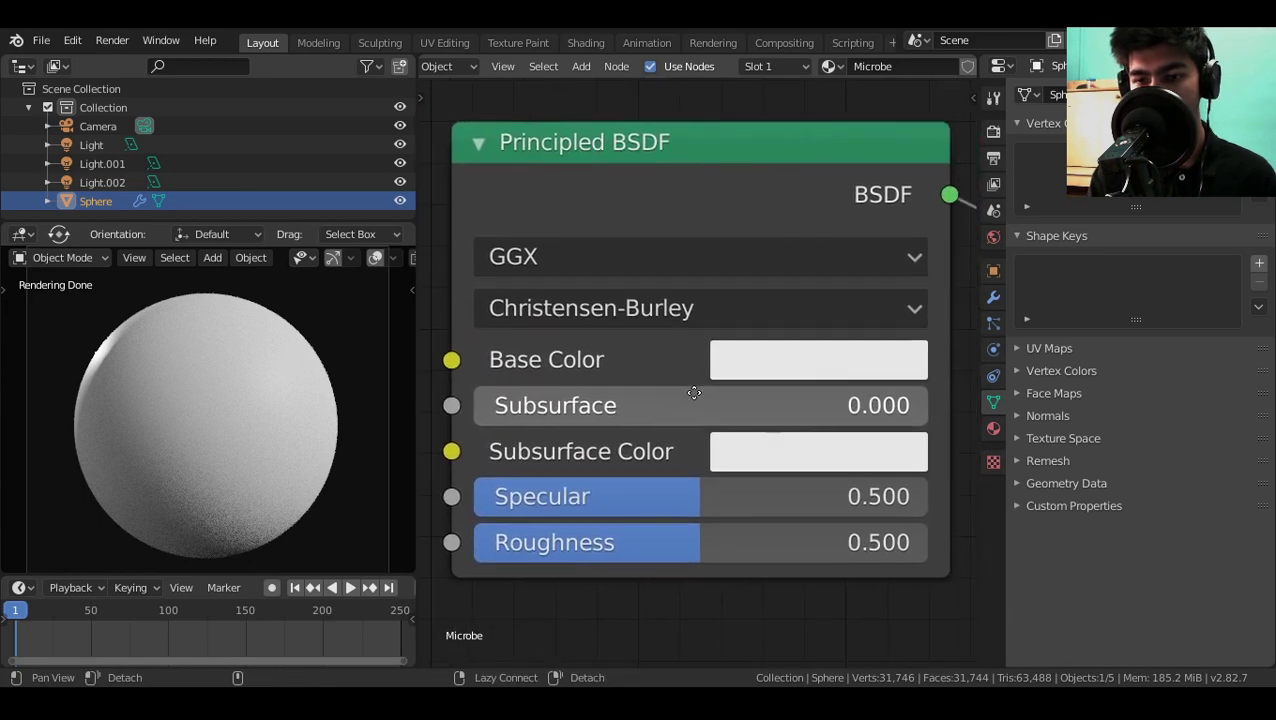
click(736, 357)
scroll(714, 320, down, 3)
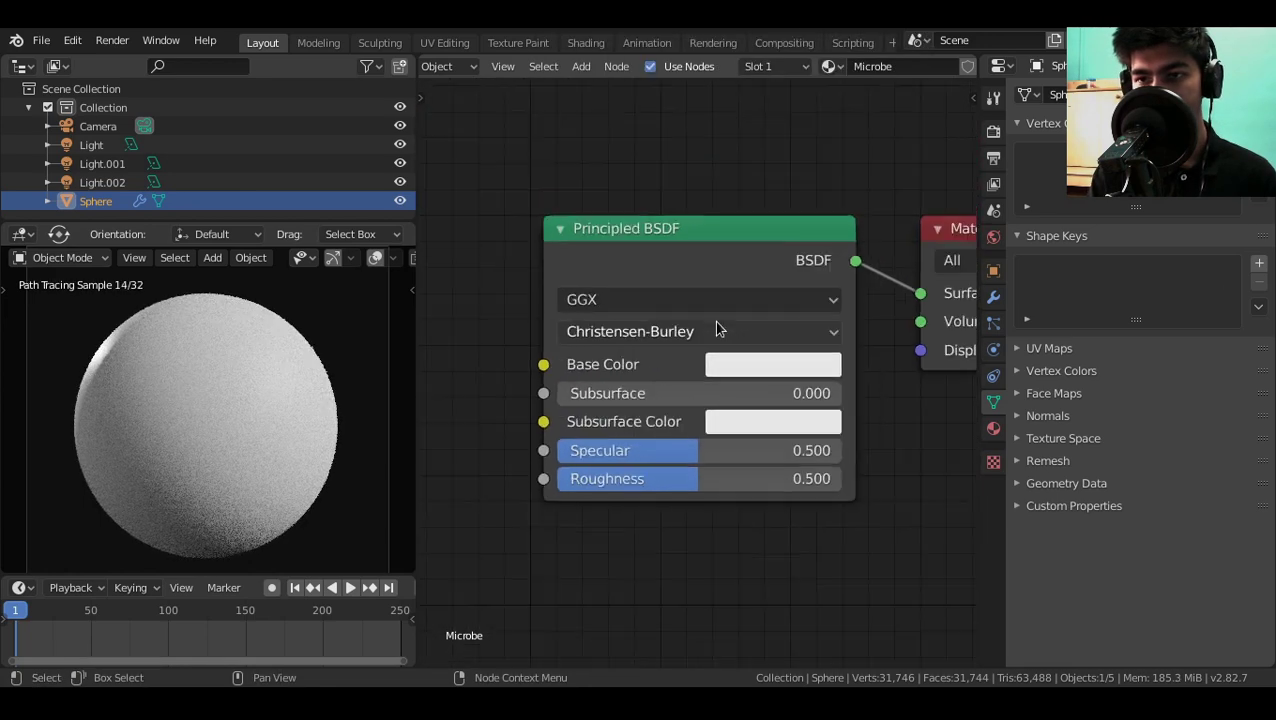
click(766, 367)
drag(810, 150, 821, 207)
middle_drag(723, 418, 701, 414)
key(ctrl+v)
scroll(714, 415, up, 2)
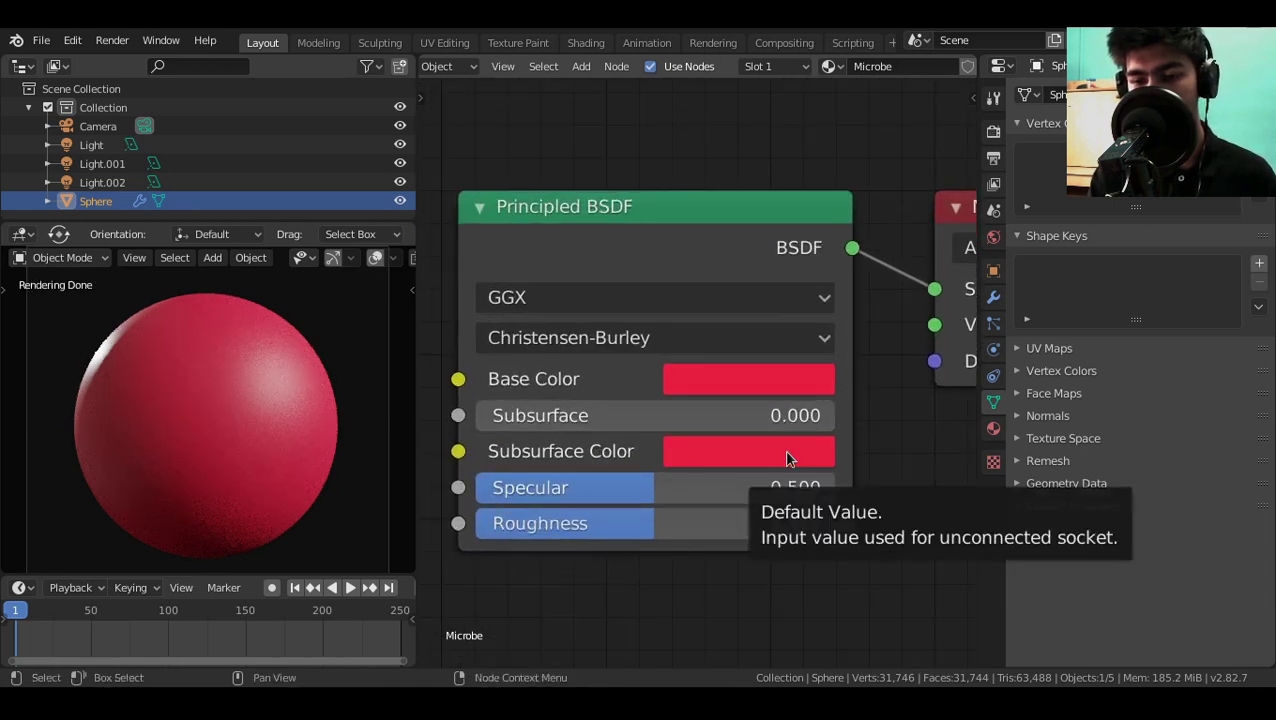
Change the Subsurface Color to a lighter red and set Subsurface to 0.1.
click(787, 458)
scroll(813, 105, up, 3)
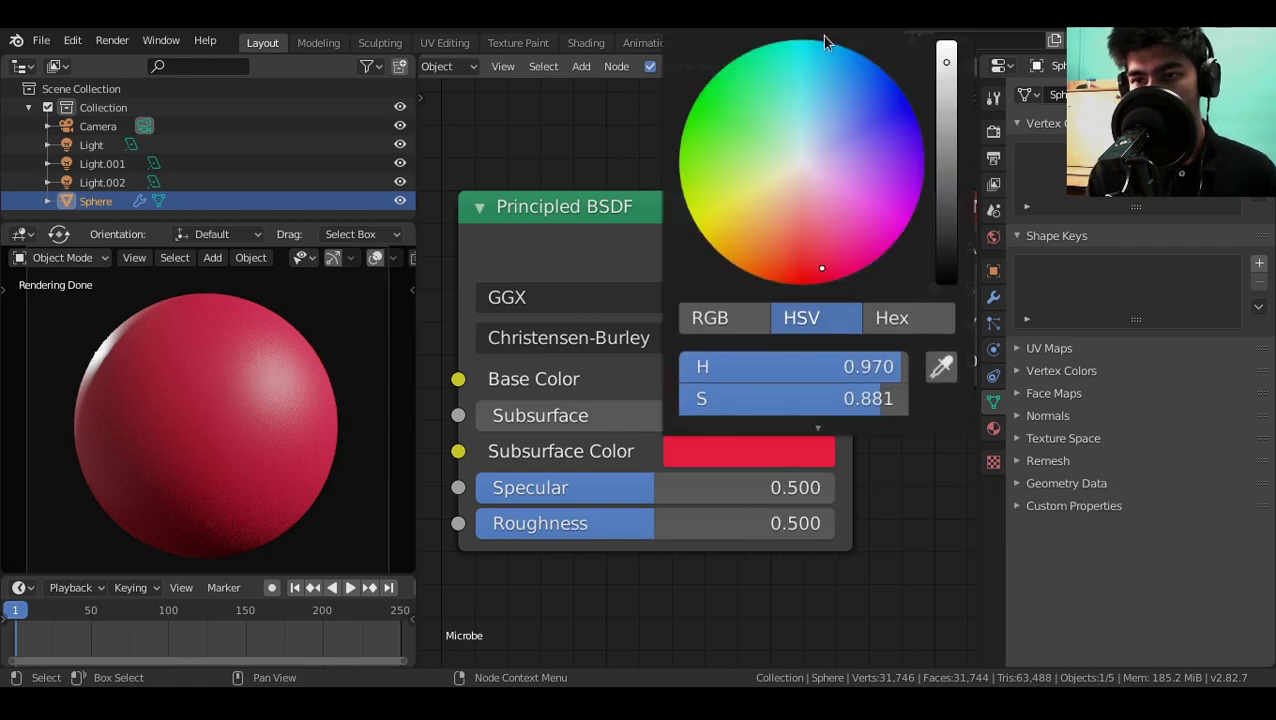
drag(813, 264, 813, 268)
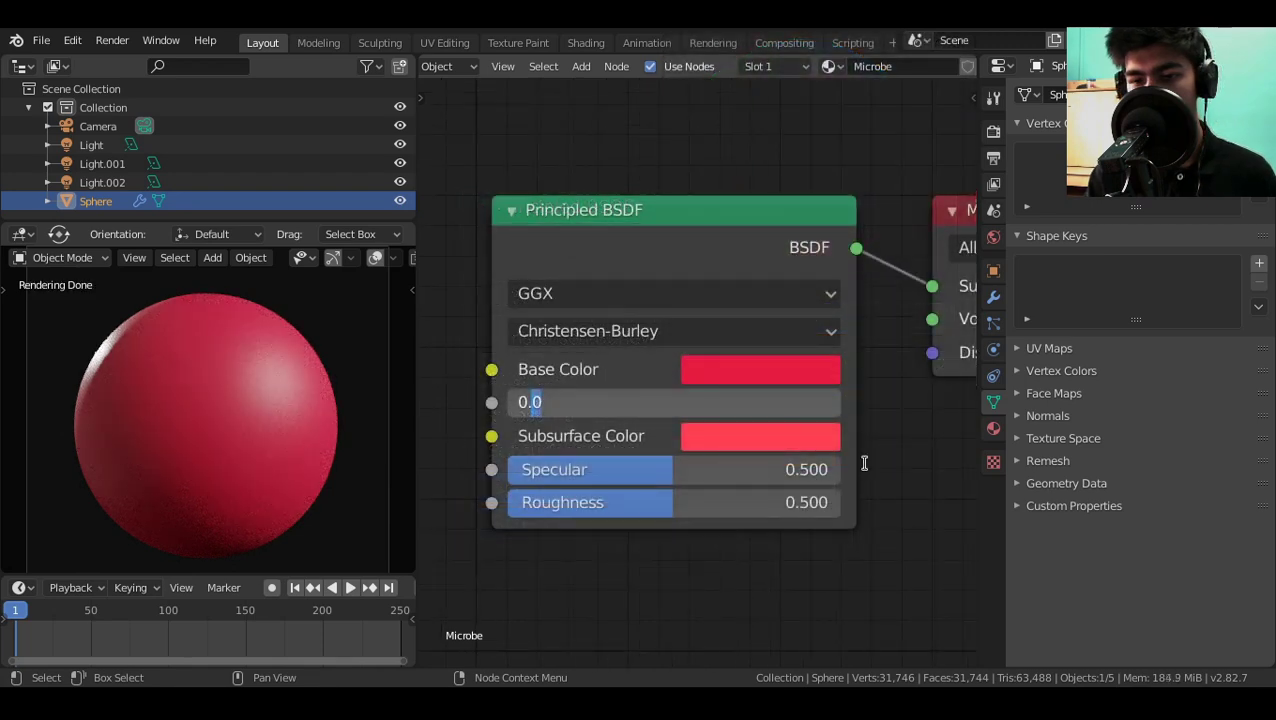
text(0.1)
key(Return)
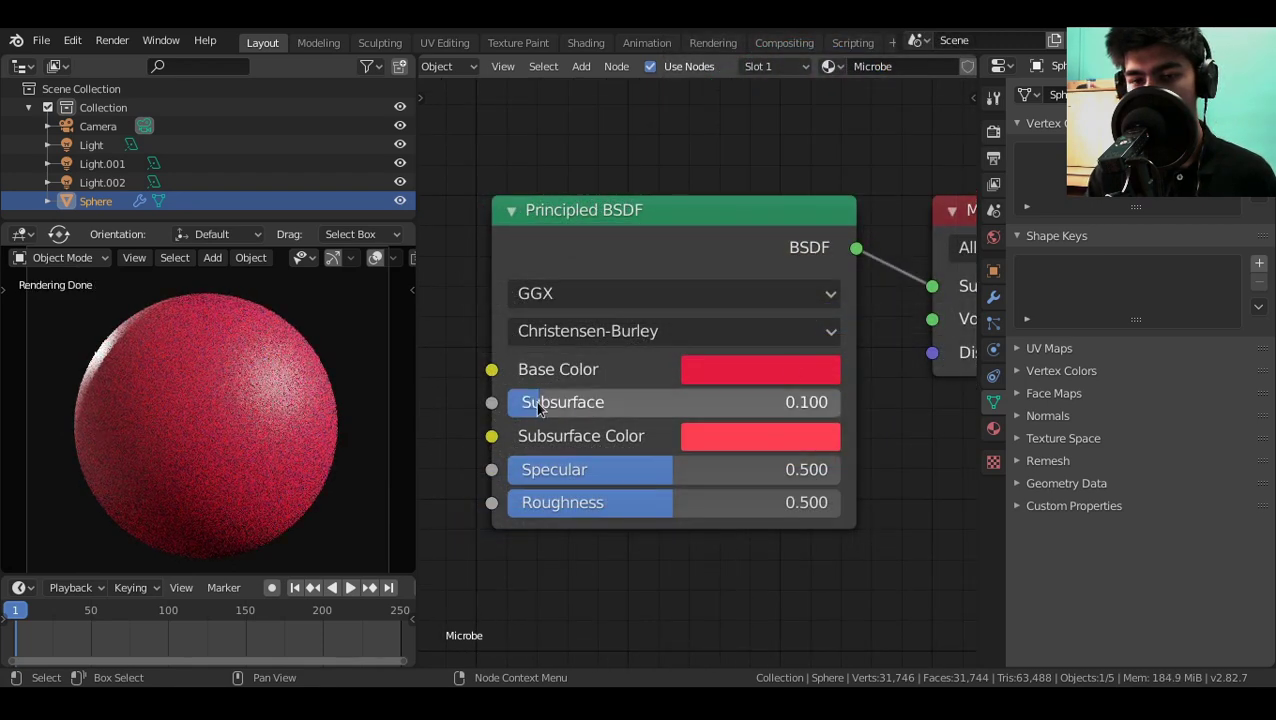
Set Specular and Roughness to 0.4 and switch the subsurface method to Random Walk.
middle_drag(738, 455, 730, 422)
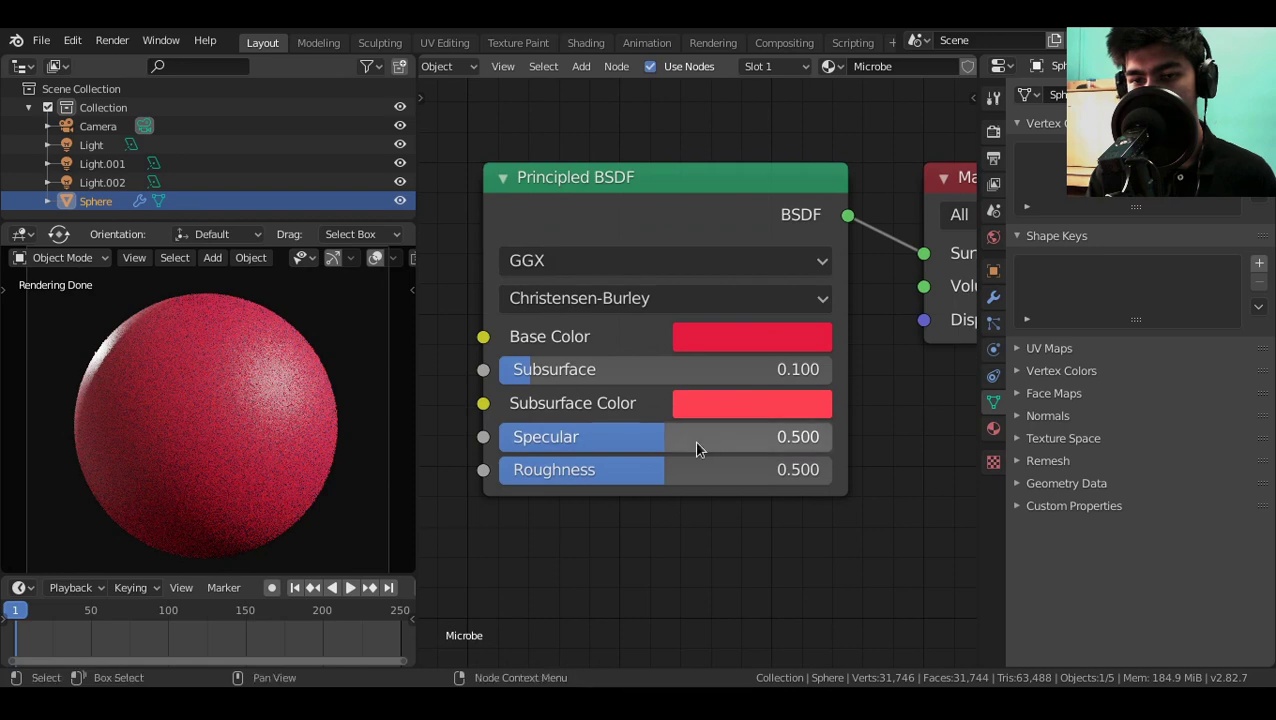
drag(730, 437, 664, 488)
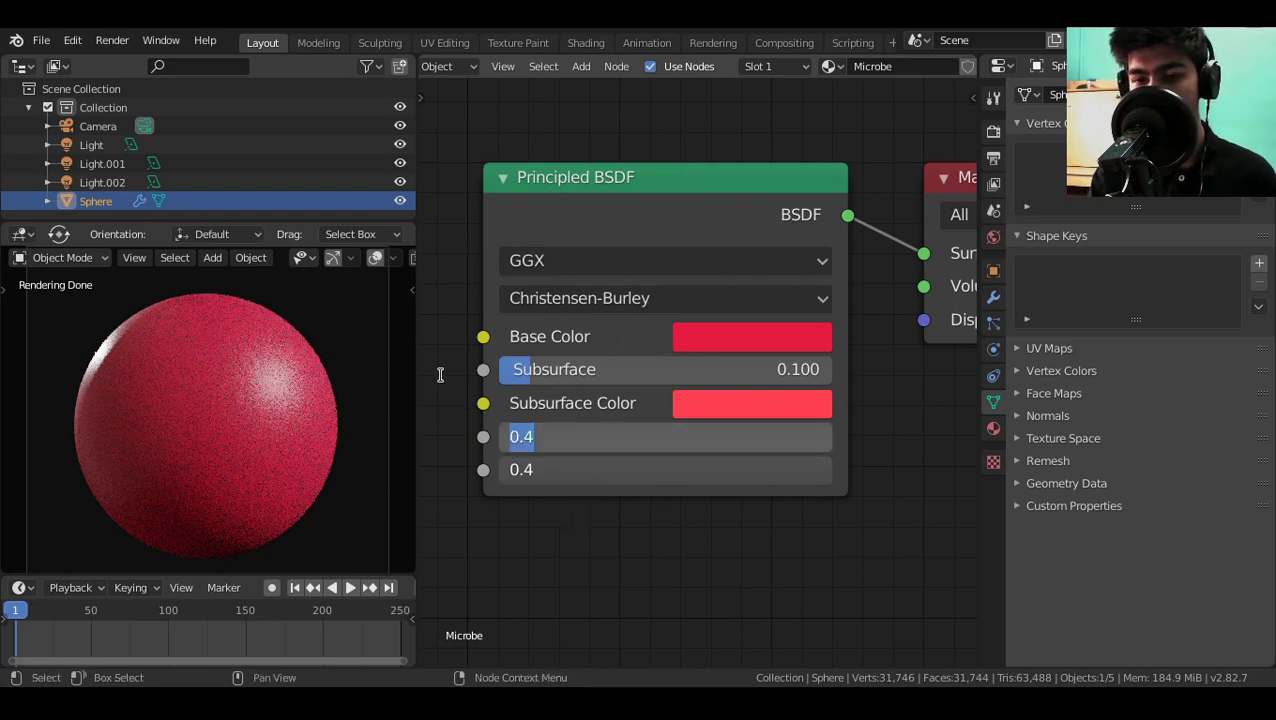
key(Return)
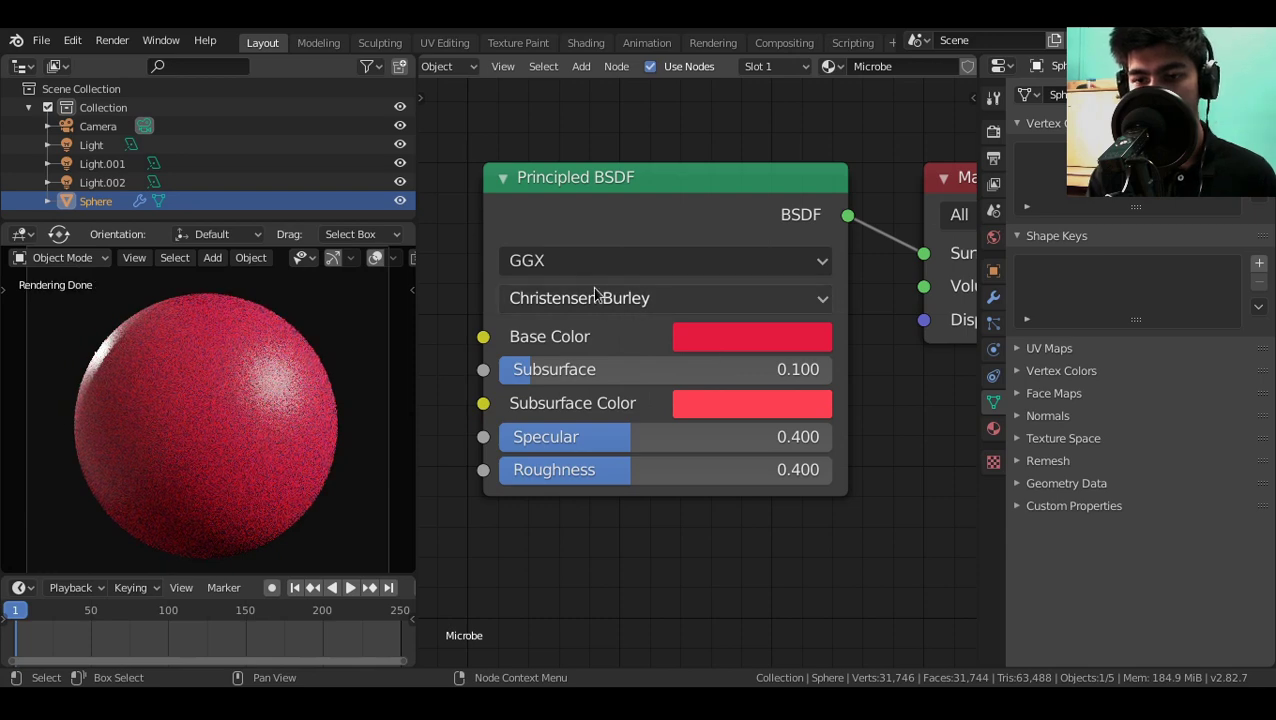
click(714, 298)
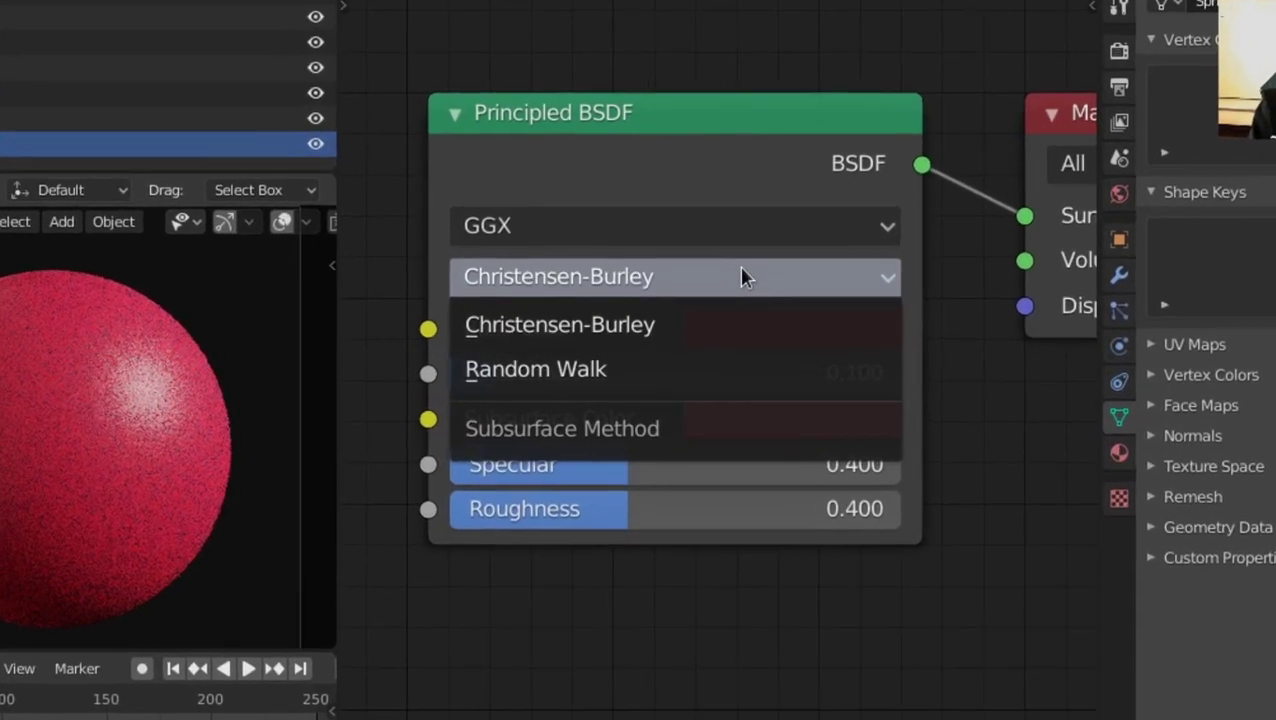
click(709, 372)
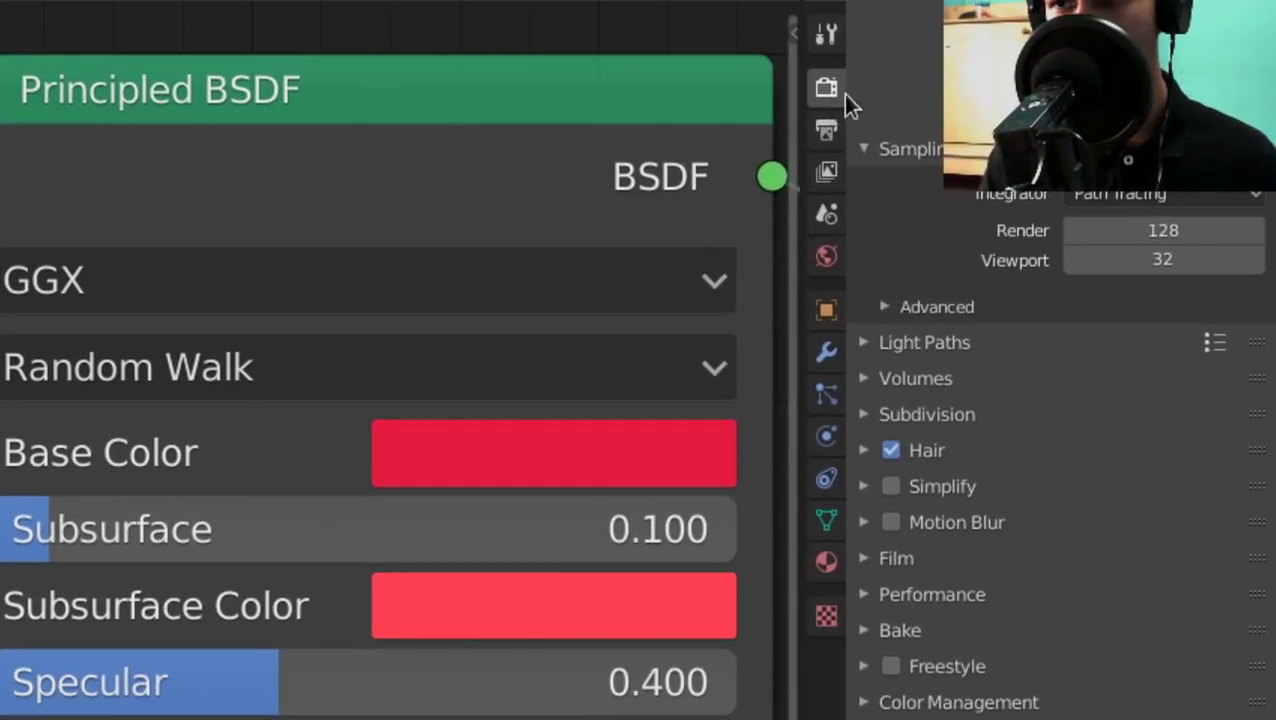
Set the Cycles viewport sample count to 250.
click(1117, 263)
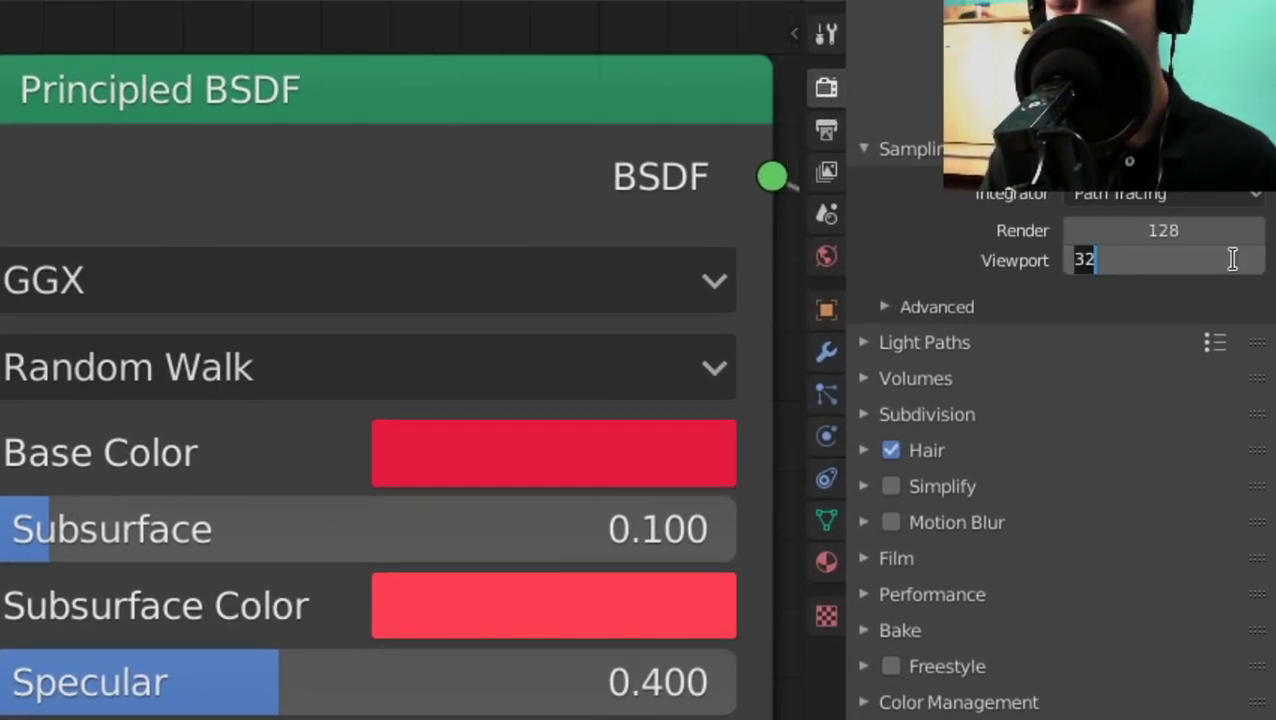
text(250)
key(Return)
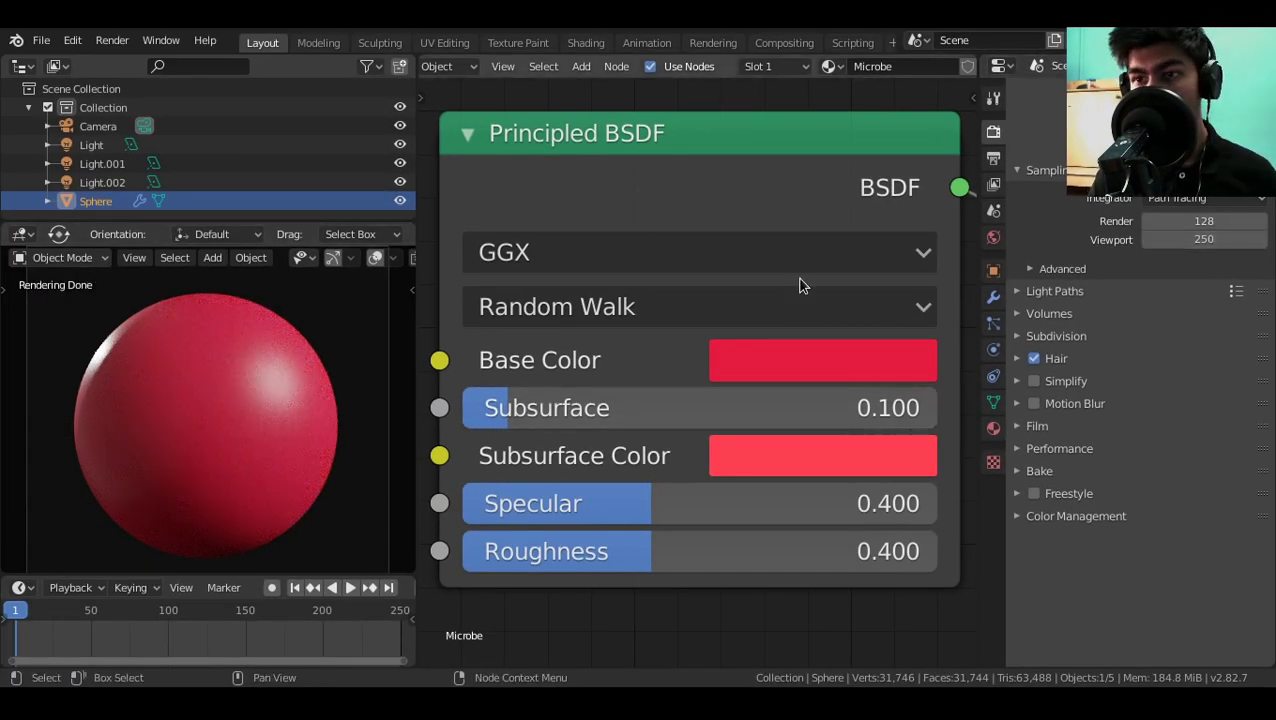
Move the Principled BSDF node horizontally away from the Material Output to widen the gap between them.
scroll(763, 245, down, 3)
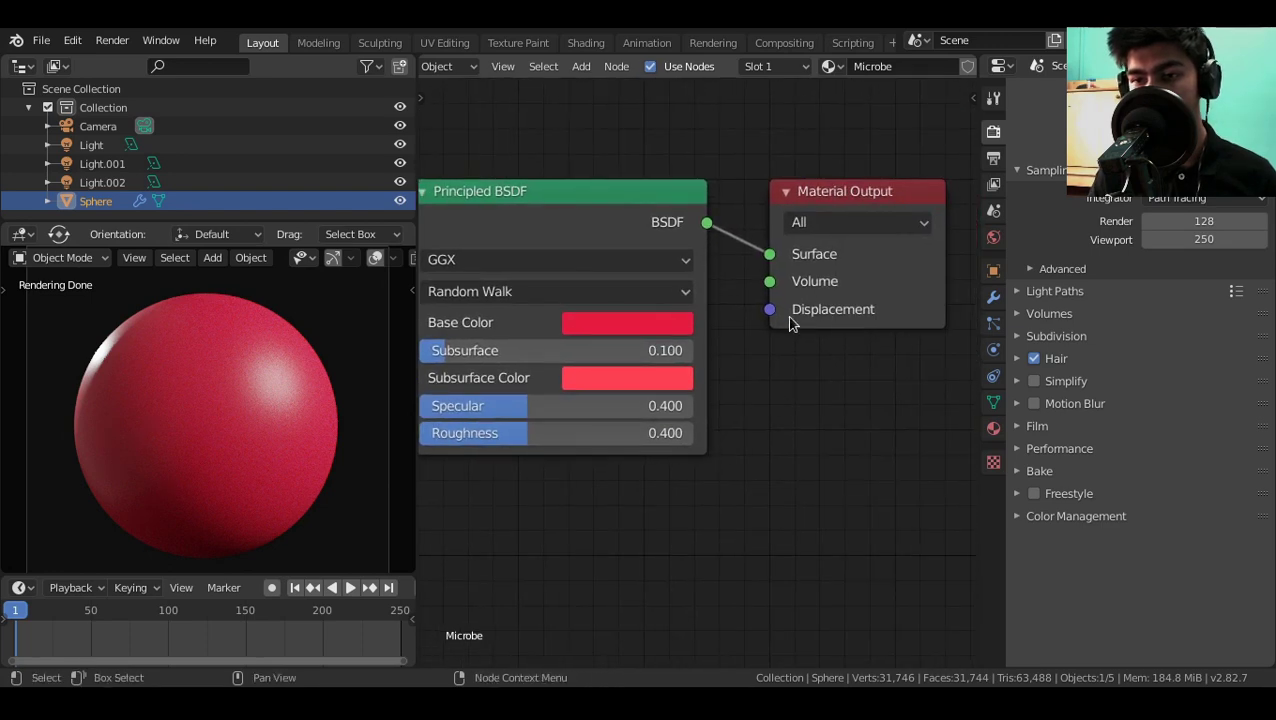
drag(783, 317, 770, 430)
middle_drag(722, 476, 824, 493)
click(647, 232)
key(g)
key(x)
click(529, 231)
scroll(655, 200, down, 3)
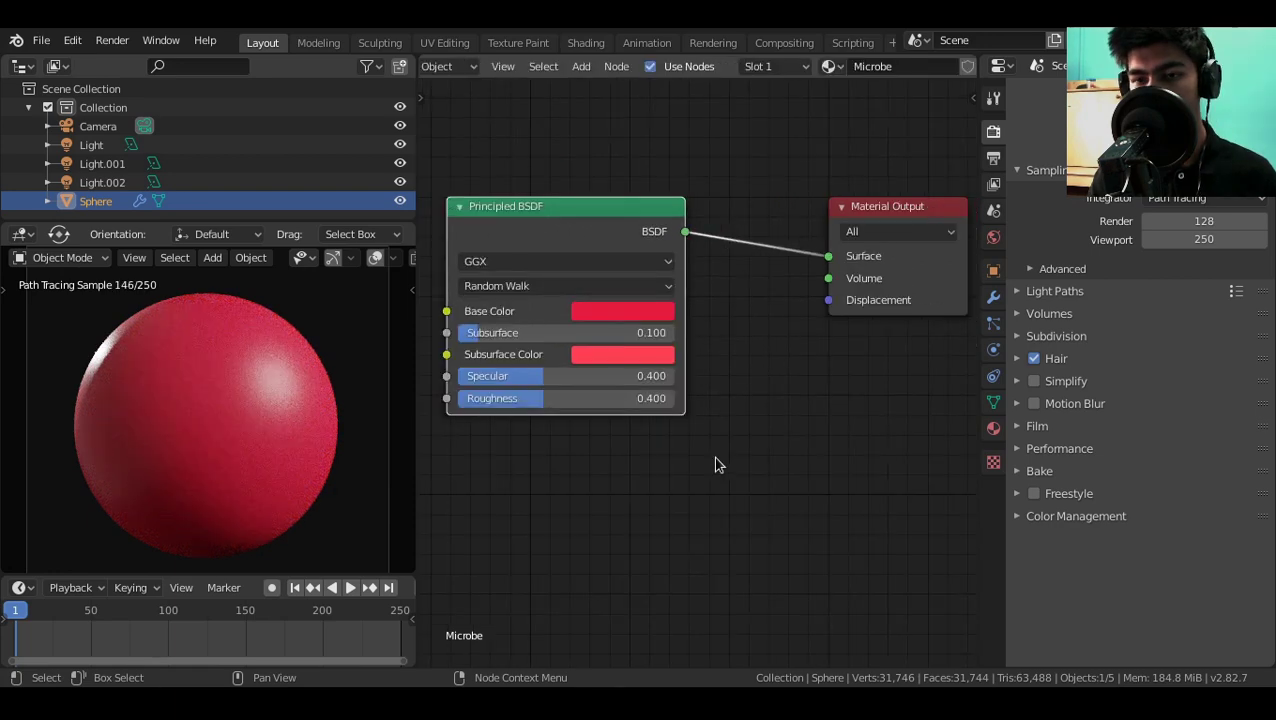
scroll(716, 464, down, 1)
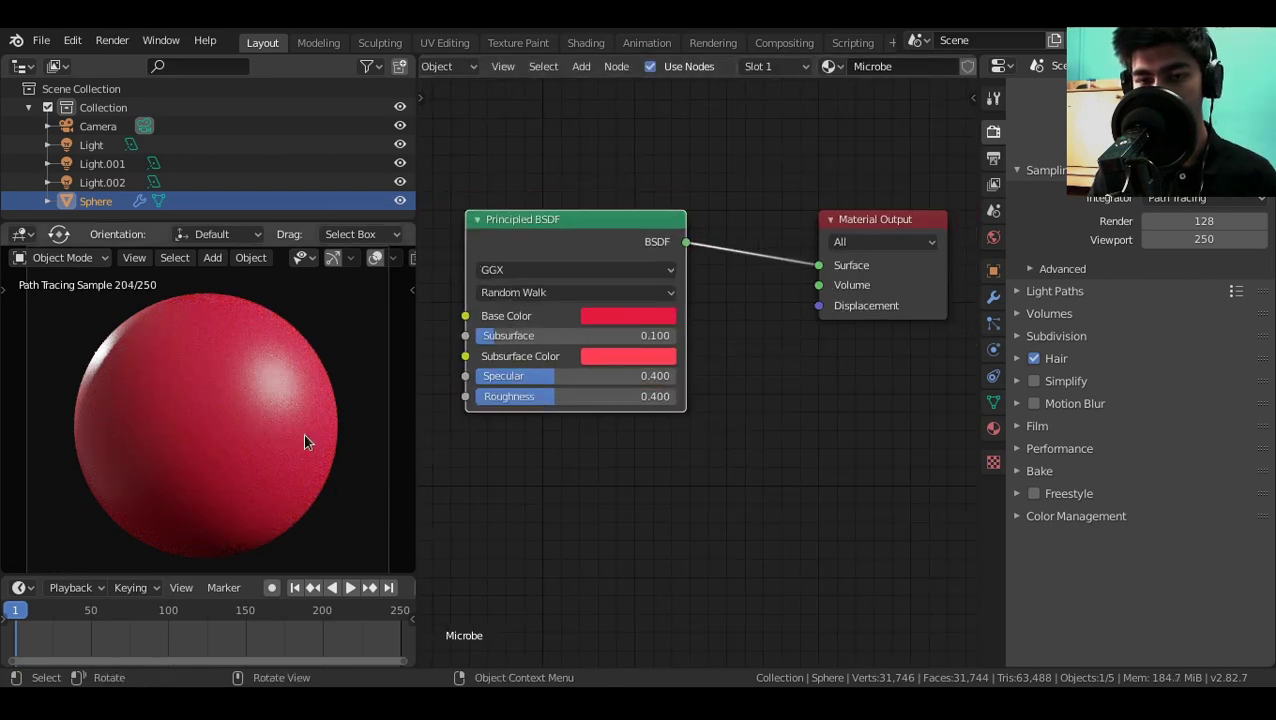
click(863, 521)
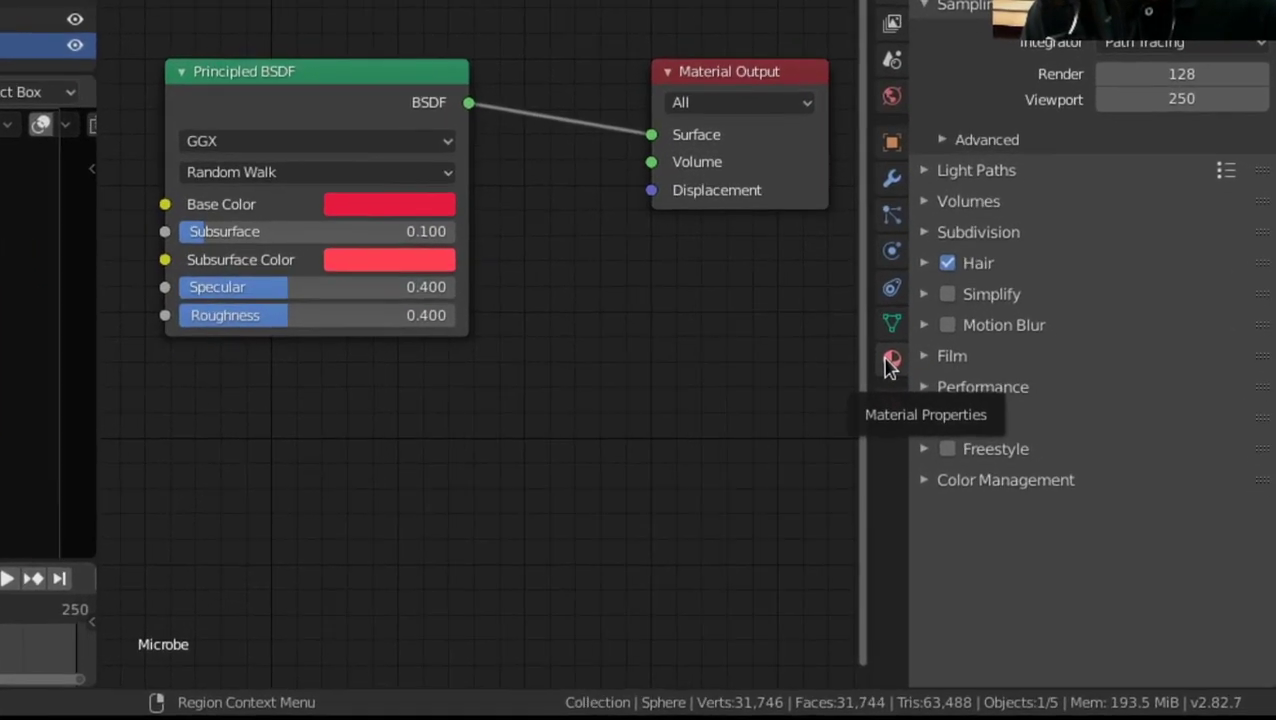
Set the Microbe material's surface displacement method to Displacement Only.
click(993, 428)
scroll(968, 379, down, 15)
click(938, 330)
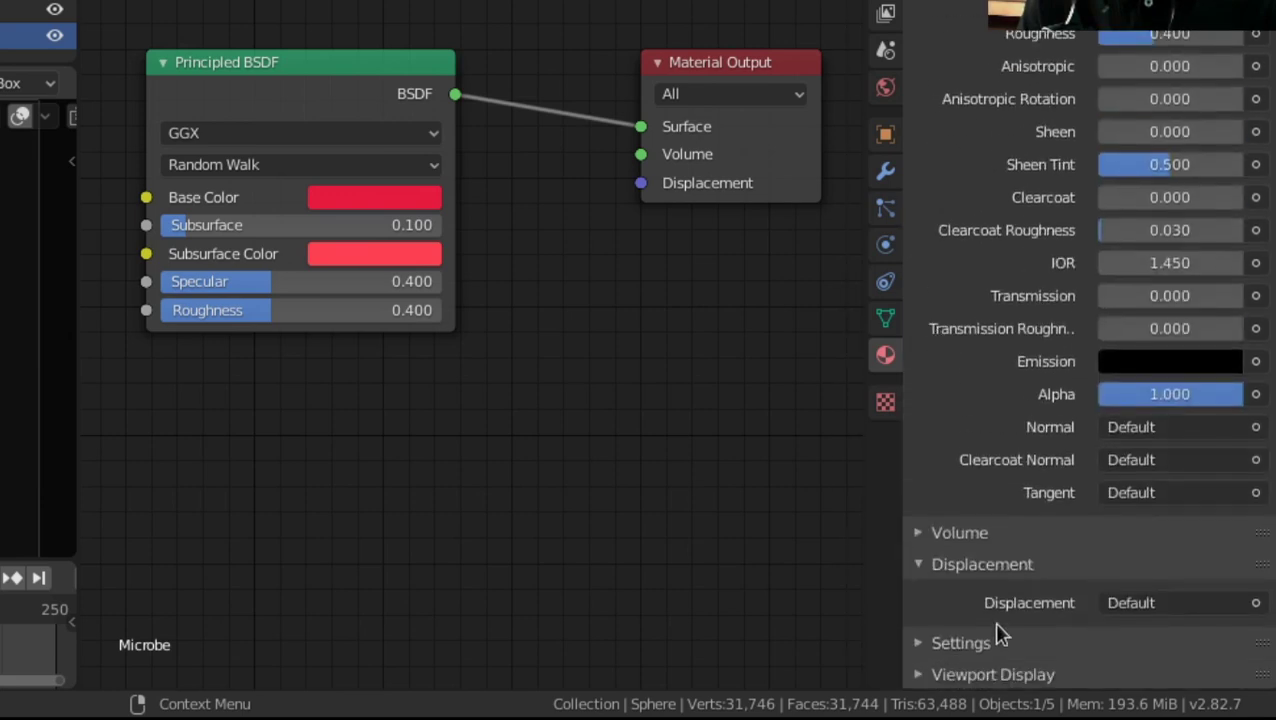
click(943, 644)
scroll(951, 615, down, 6)
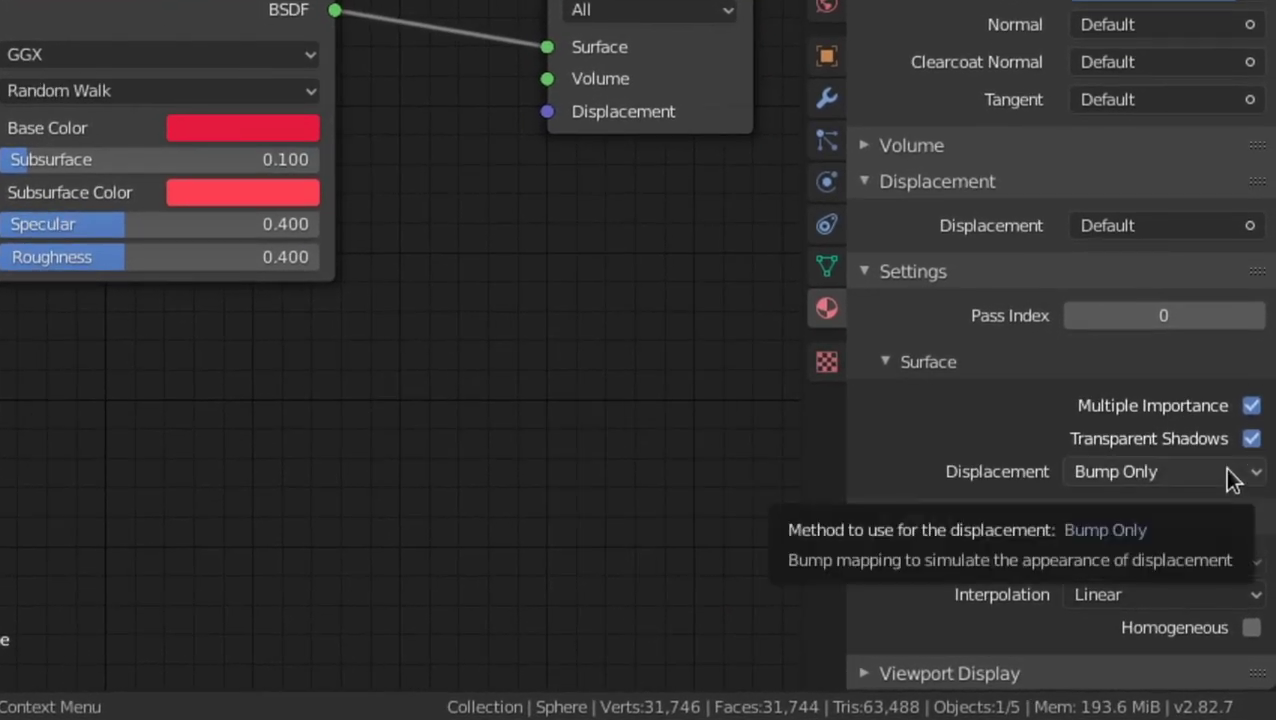
click(1223, 471)
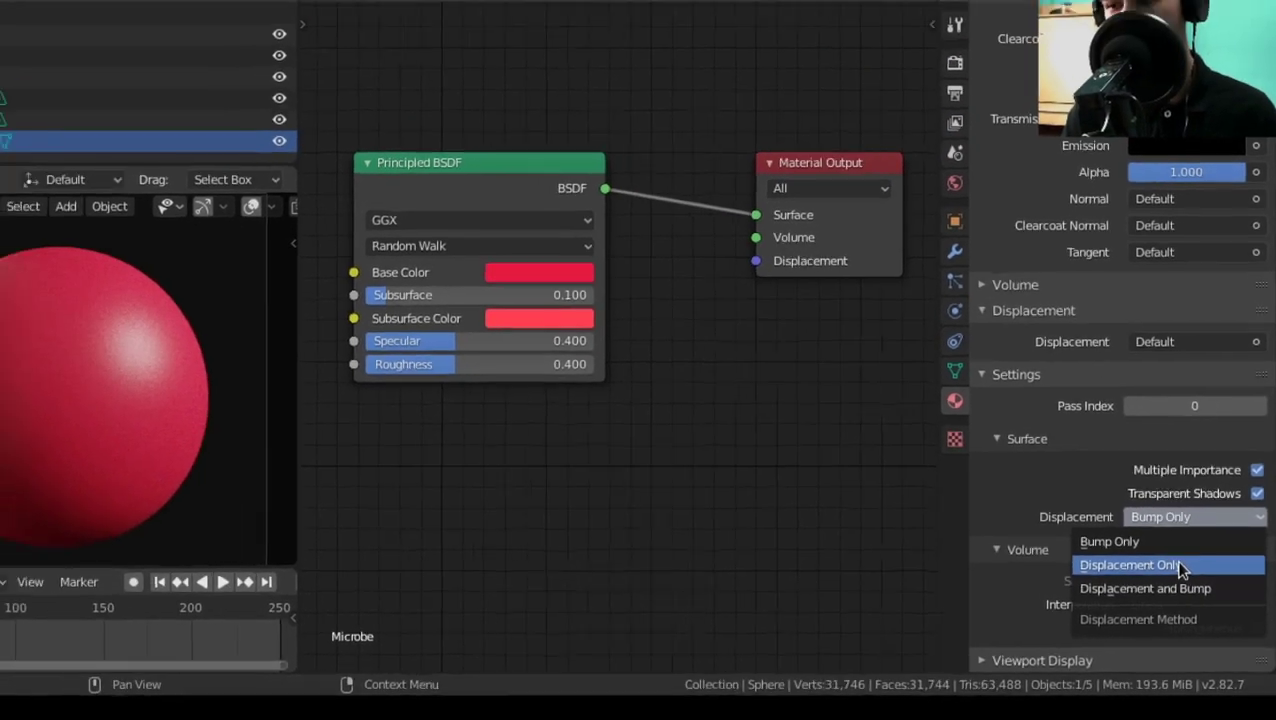
click(1092, 539)
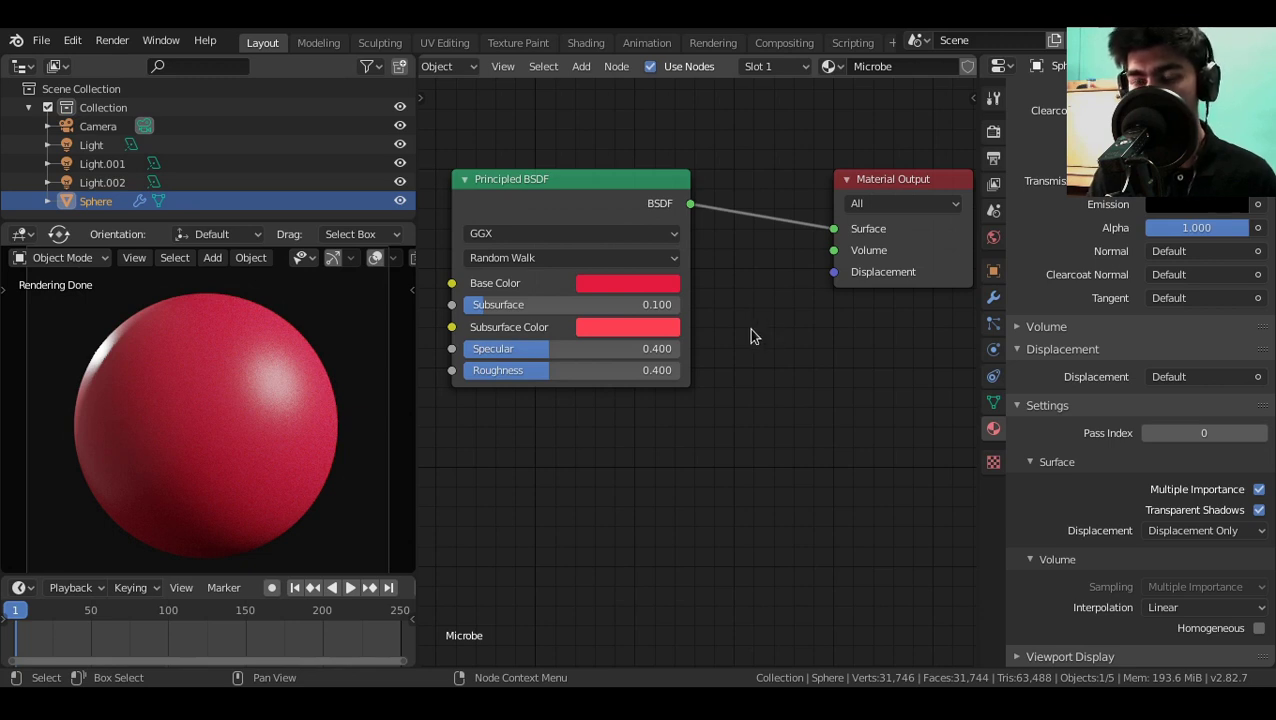
click(648, 199)
click(932, 182)
key(alt+a)
alt+drag(821, 302, 782, 300)
scroll(714, 313, down, 1)
alt+drag(703, 308, 718, 302)
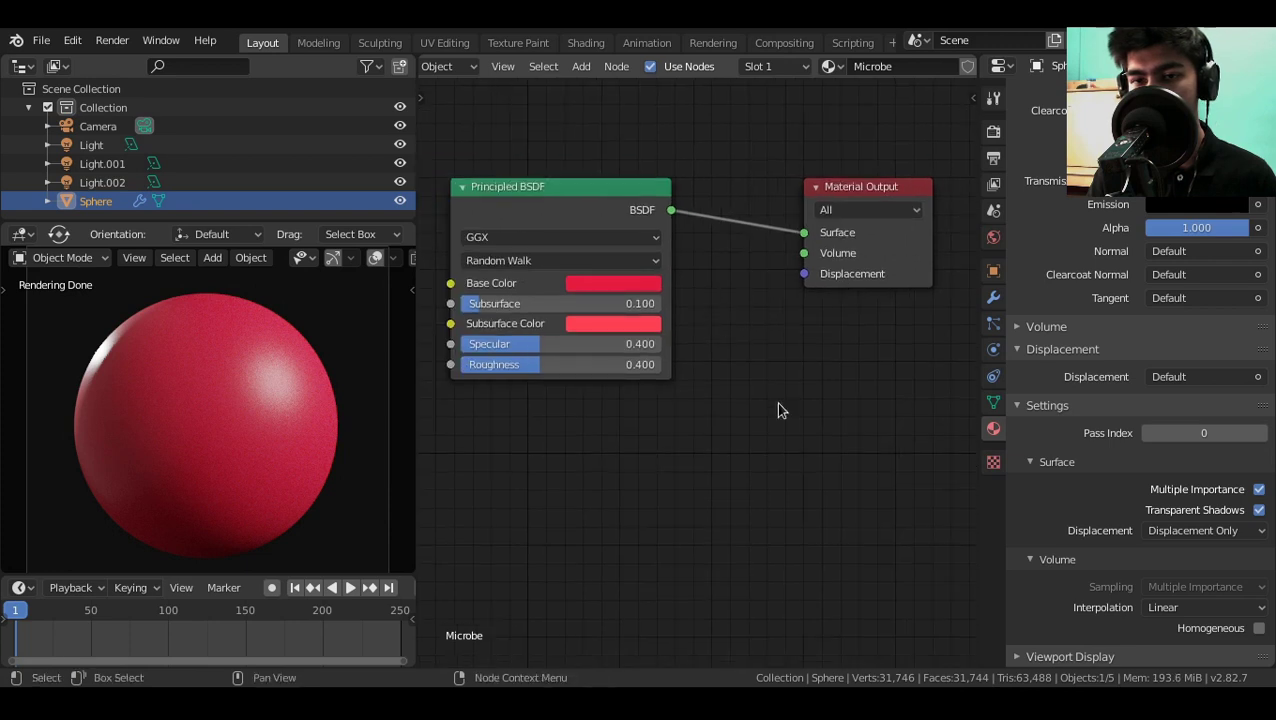
middle_drag(765, 444, 772, 444)
click(615, 184)
click(786, 263)
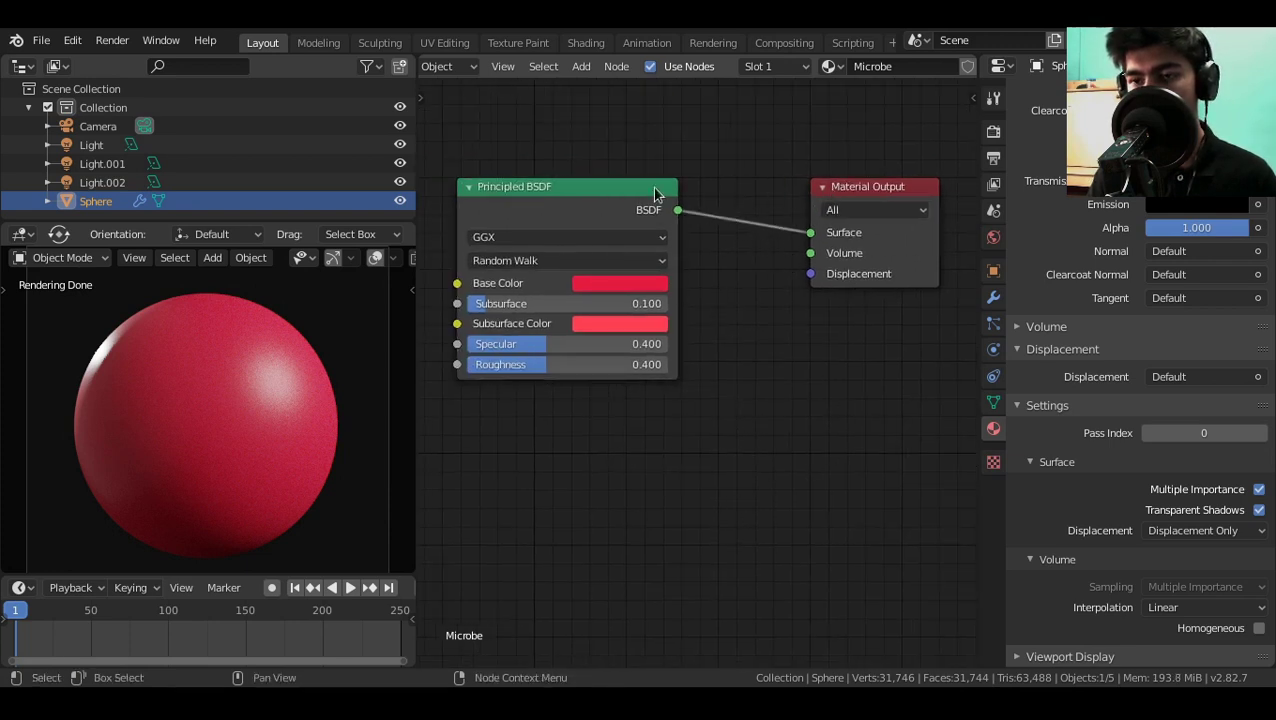
click(654, 190)
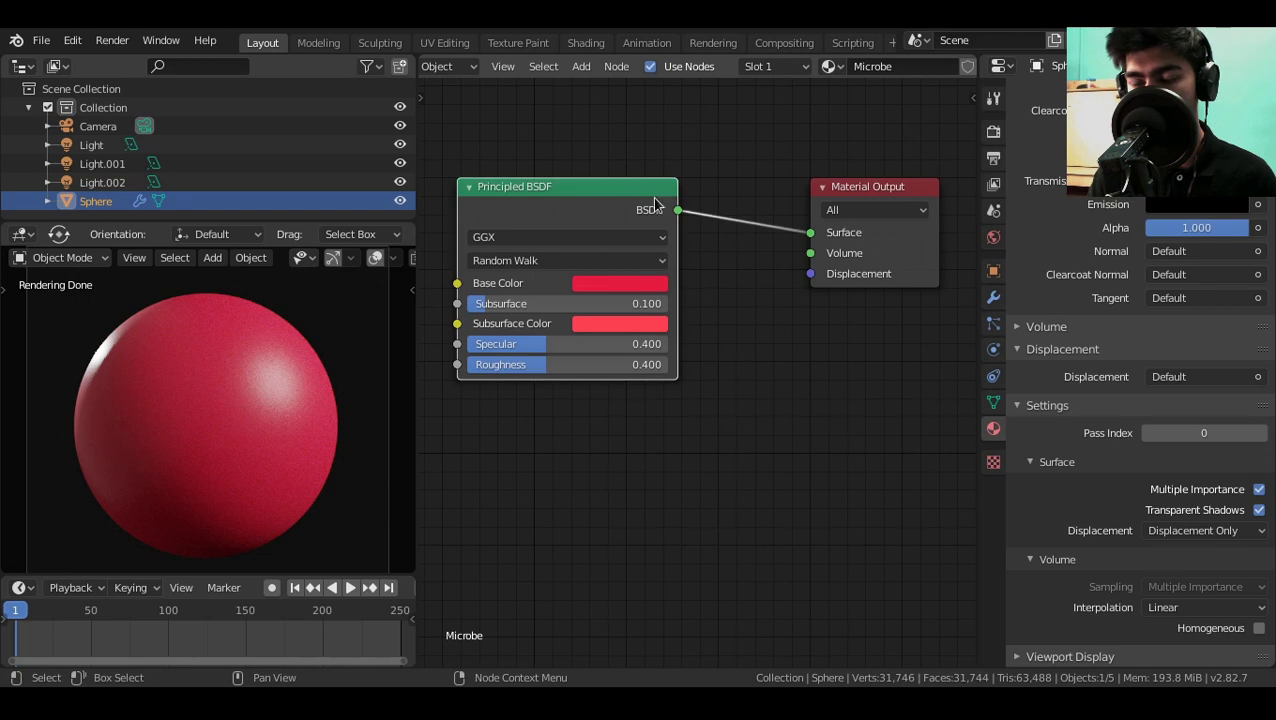
click(786, 307)
scroll(740, 323, up, 1)
scroll(740, 323, down, 1)
middle_drag(729, 370, 732, 360)
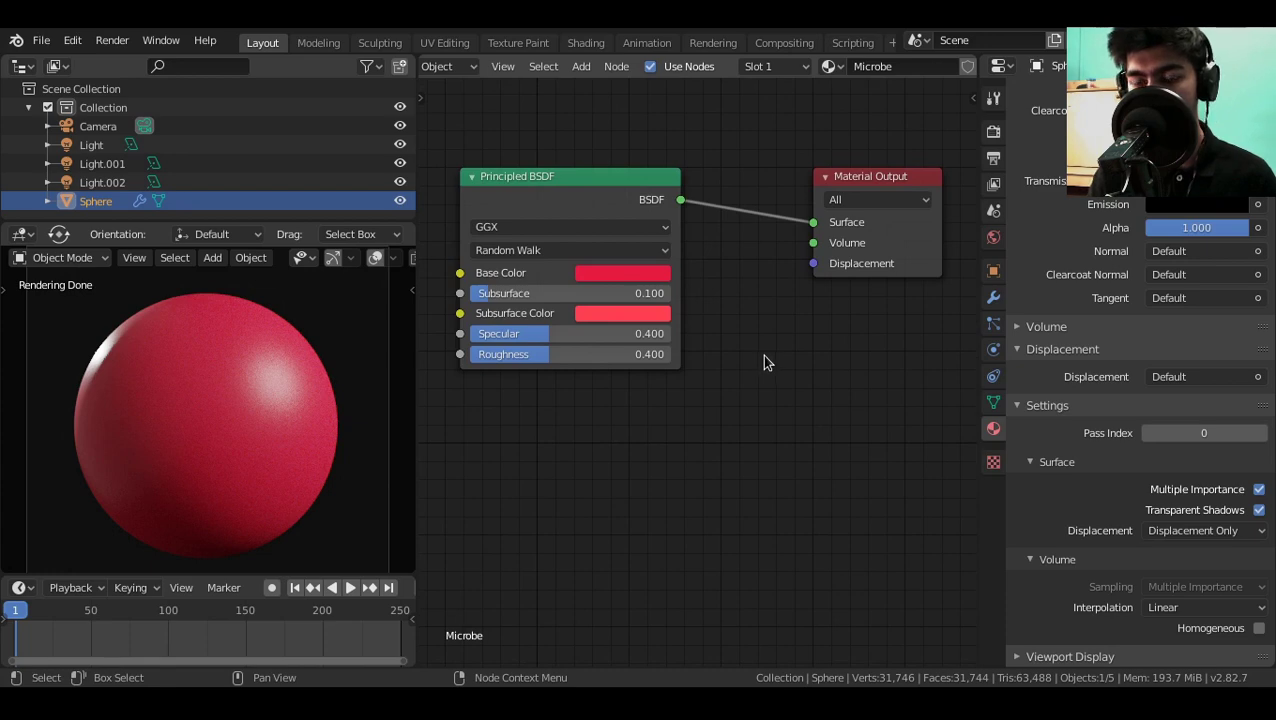
Add a Magic Texture node below the Principled BSDF node.
scroll(727, 312, down, 1)
alt+drag(568, 523, 606, 428)
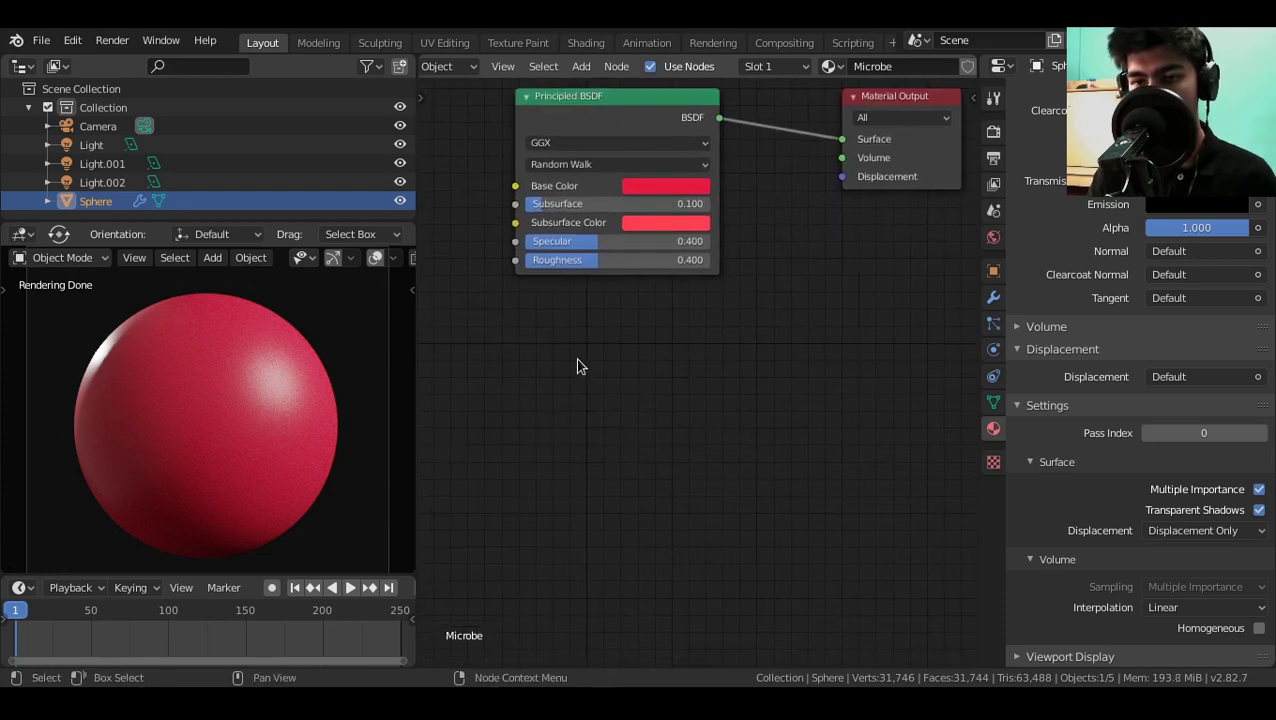
key(shift+a)
mouse_move(550, 418)
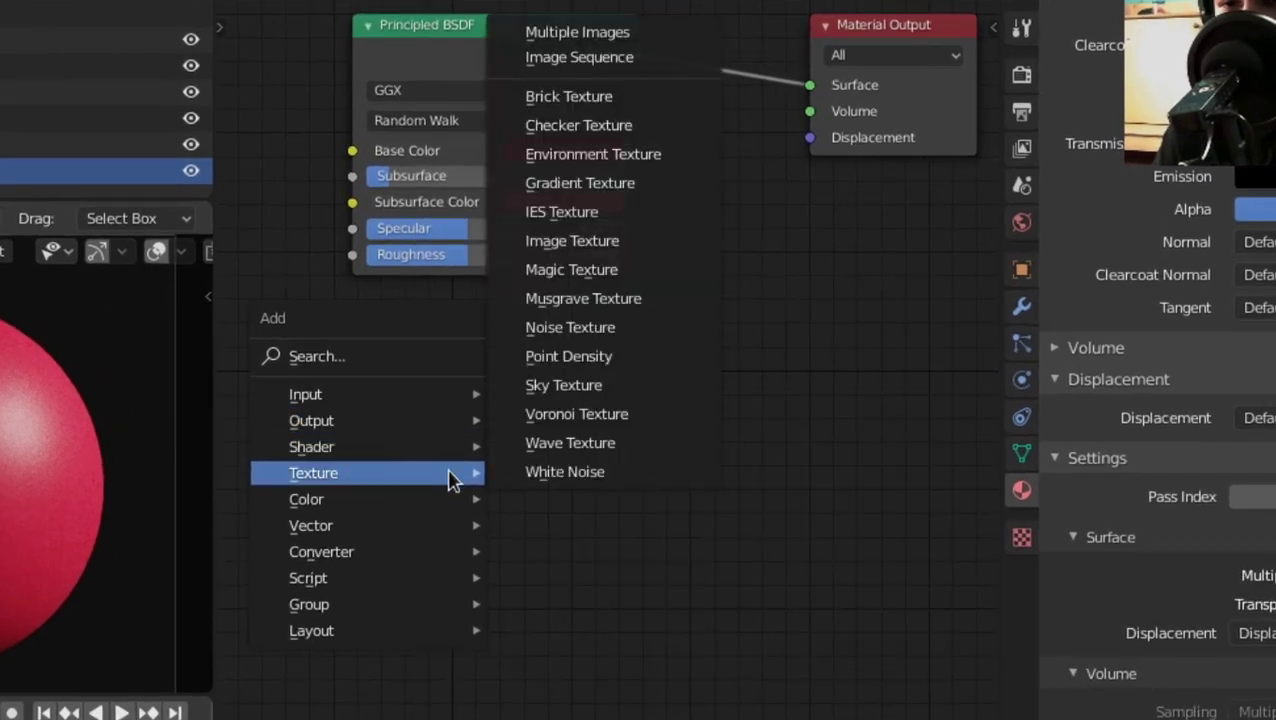
click(598, 270)
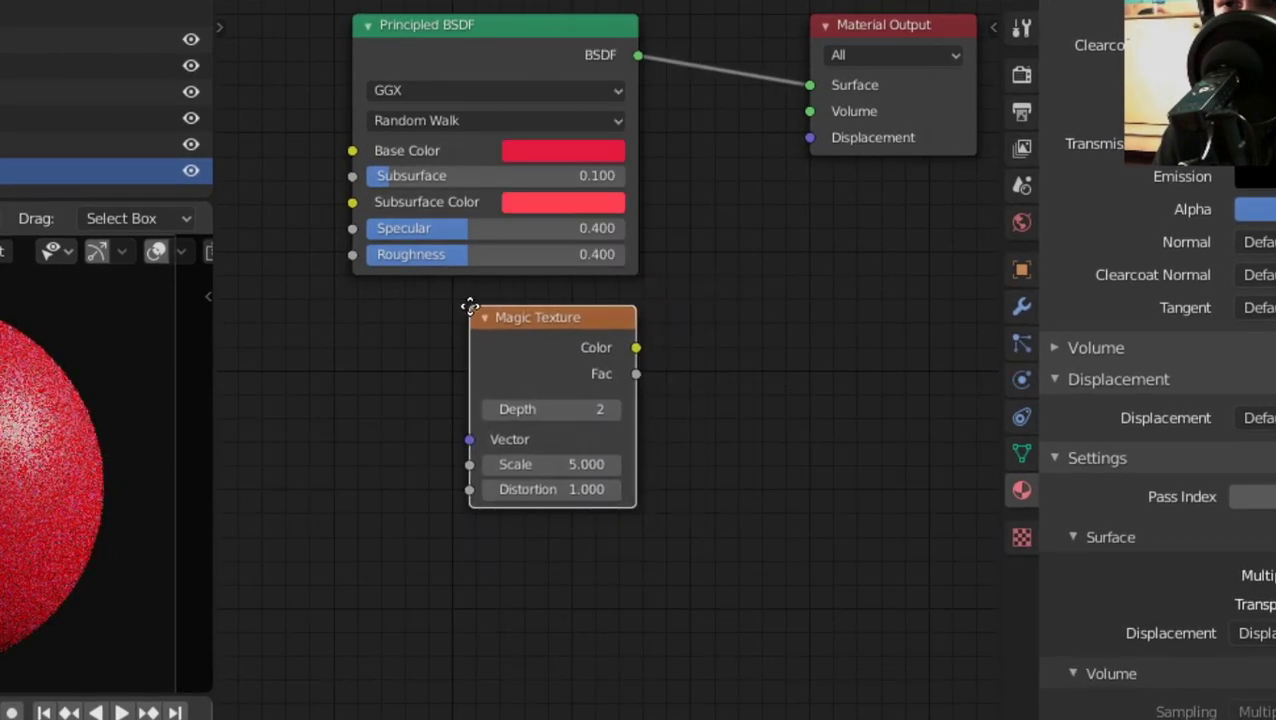
click(470, 305)
scroll(578, 405, up, 1)
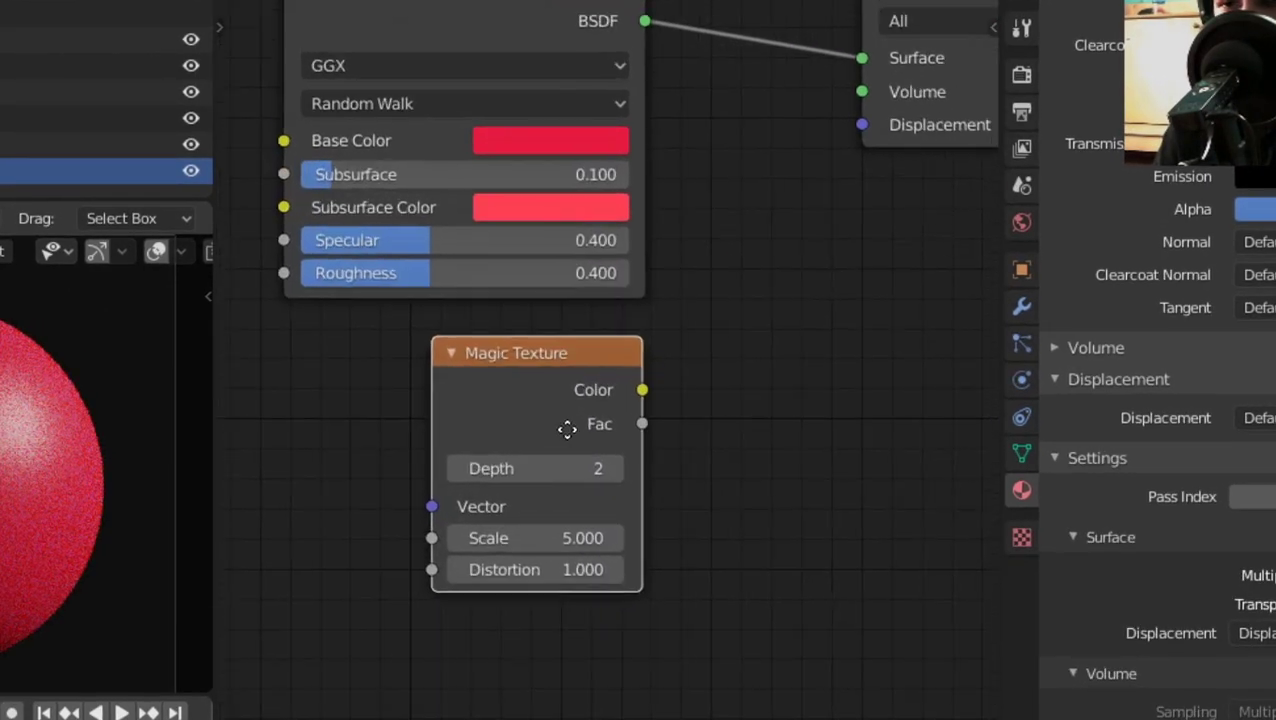
click(567, 428)
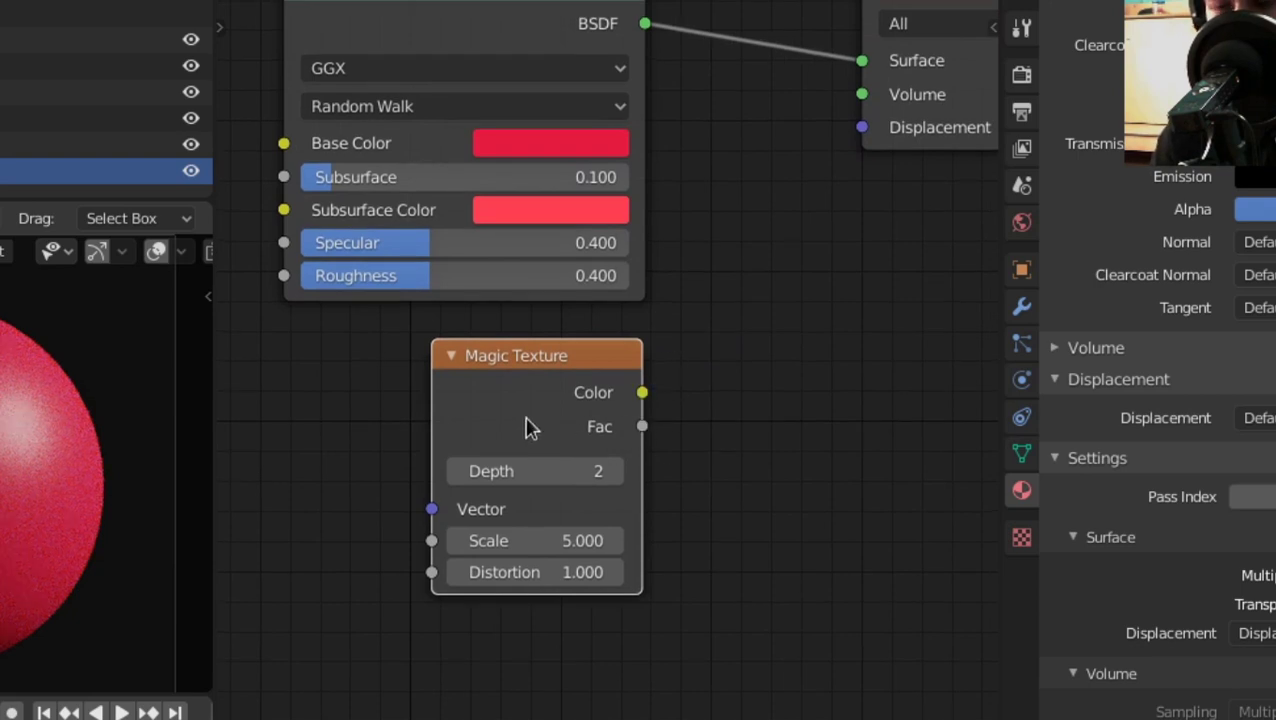
Add a Displacement vector node between the Magic Texture node and the Material Output.
scroll(531, 410, up, 1)
middle_drag(687, 383, 659, 419)
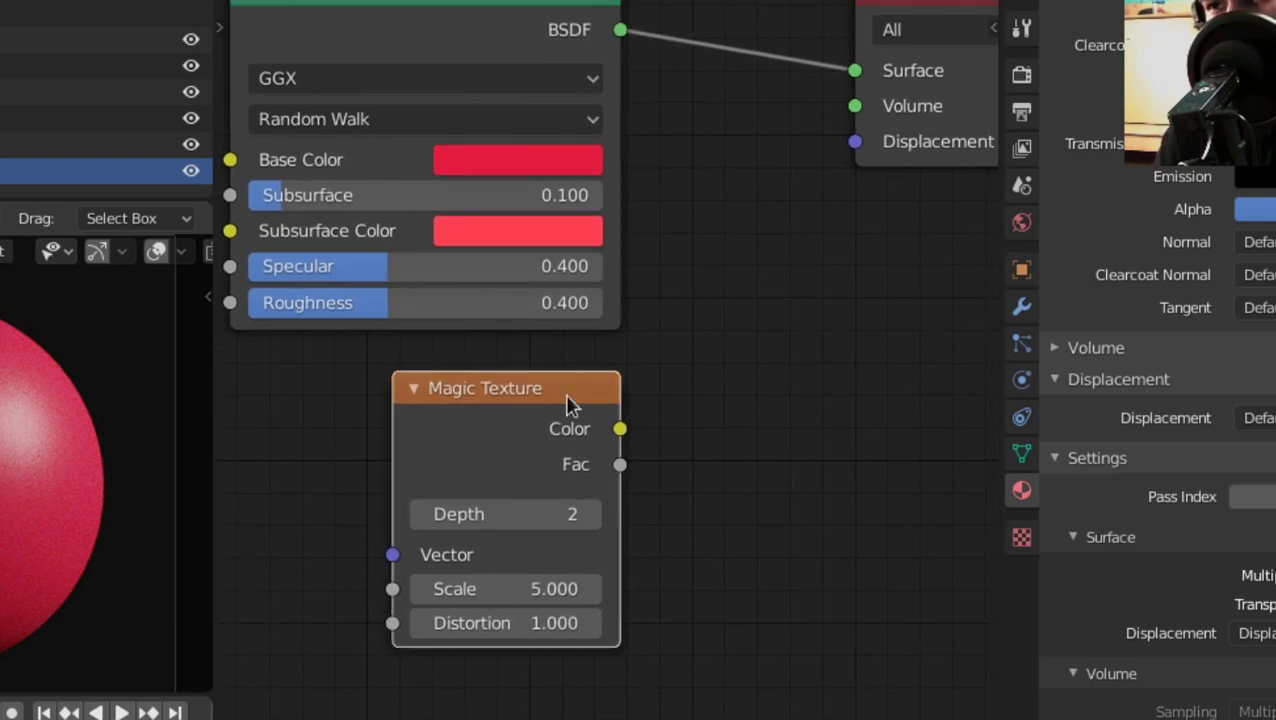
scroll(558, 400, right, 2)
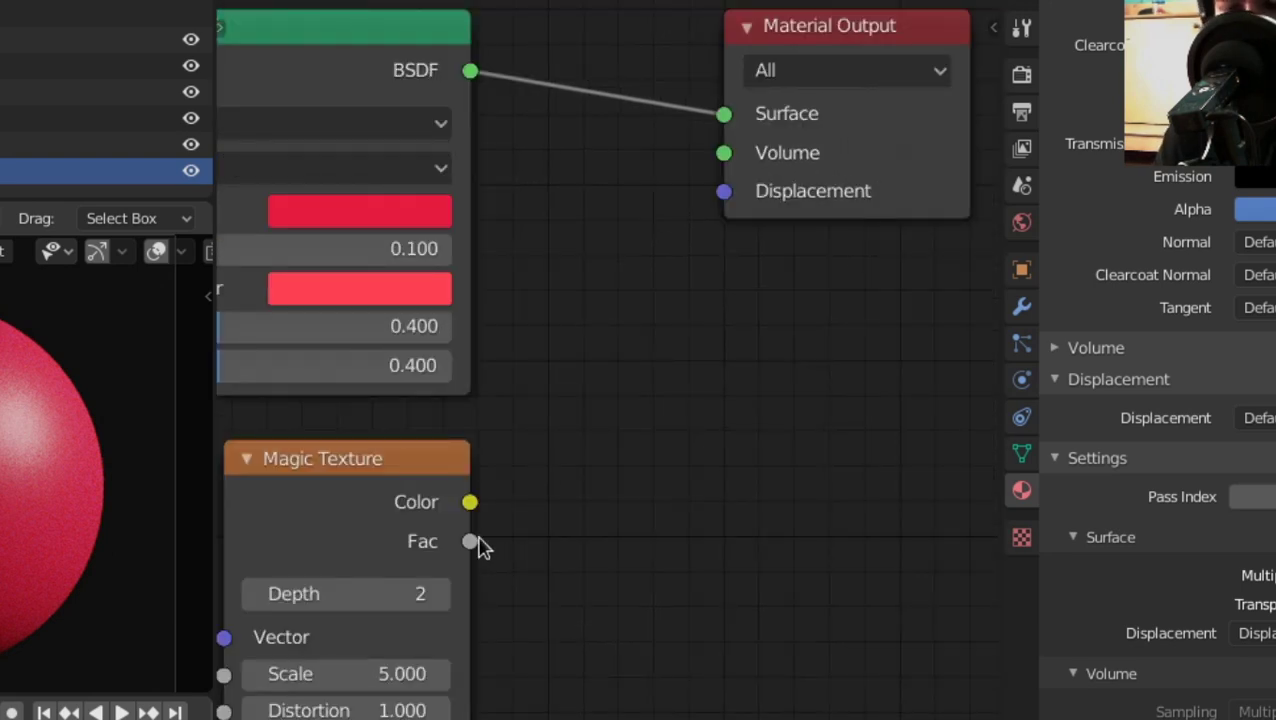
drag(478, 541, 670, 322)
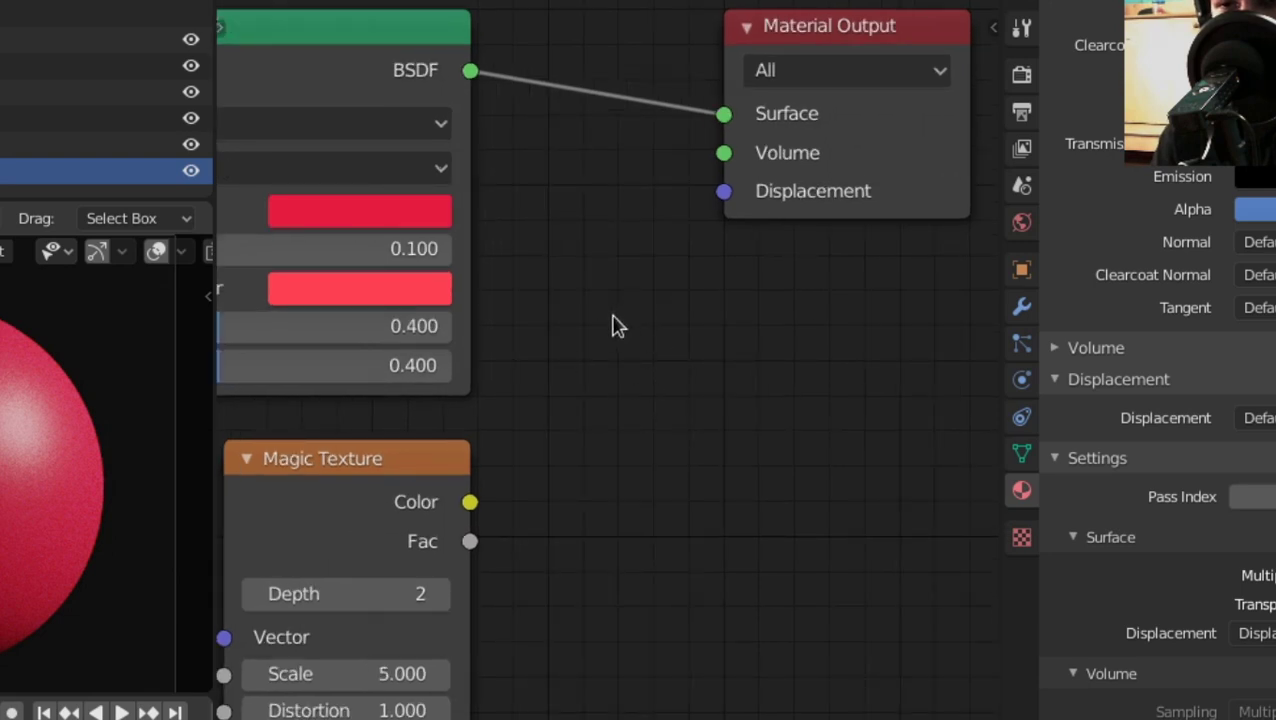
key(shift+a)
mouse_move(589, 379)
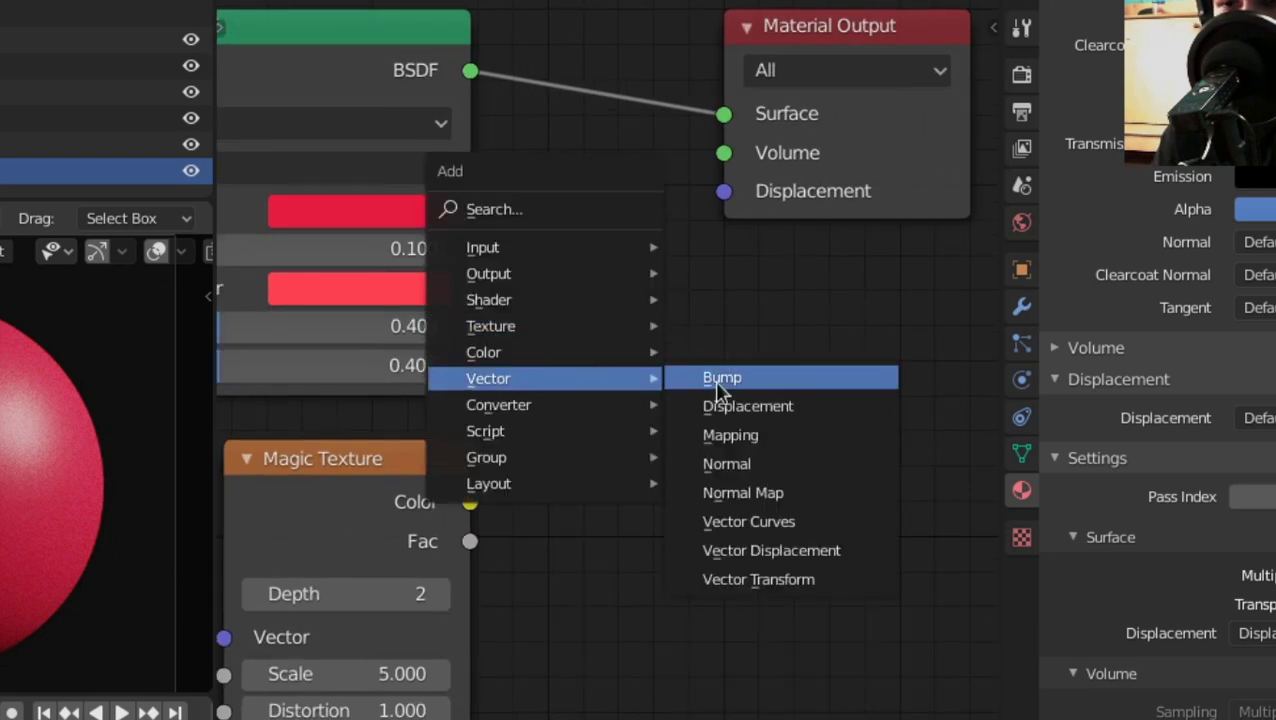
click(745, 406)
click(615, 397)
click(617, 396)
click(617, 396)
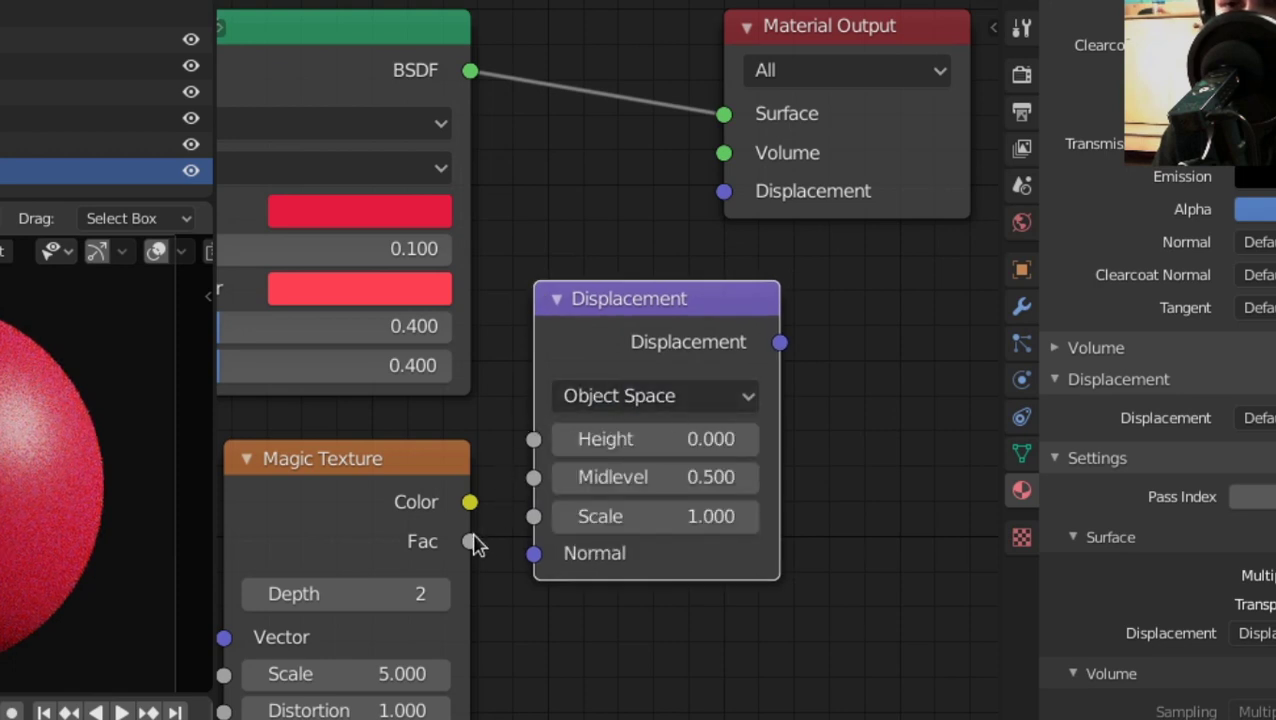
Connect the Magic Texture's Fac output to the Displacement node's Height, and its Displacement output to the Material Output's Displacement input.
drag(470, 541, 533, 440)
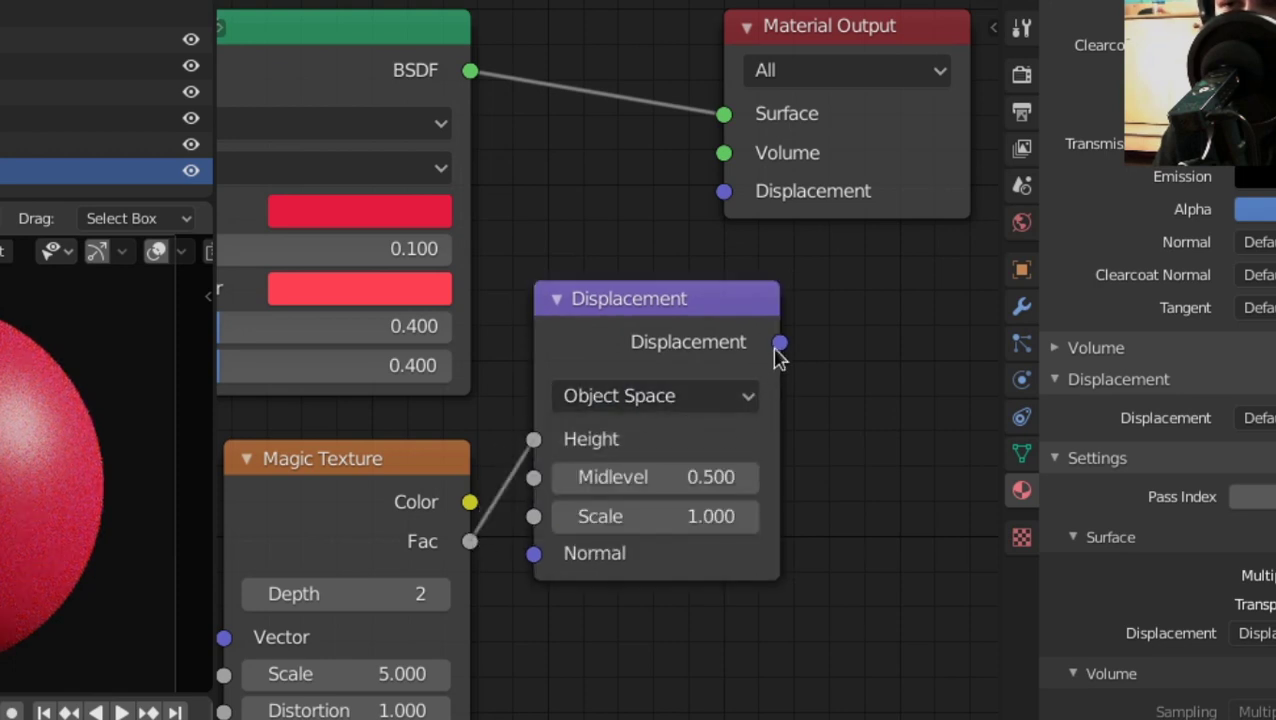
drag(780, 342, 724, 191)
scroll(505, 460, down, 1)
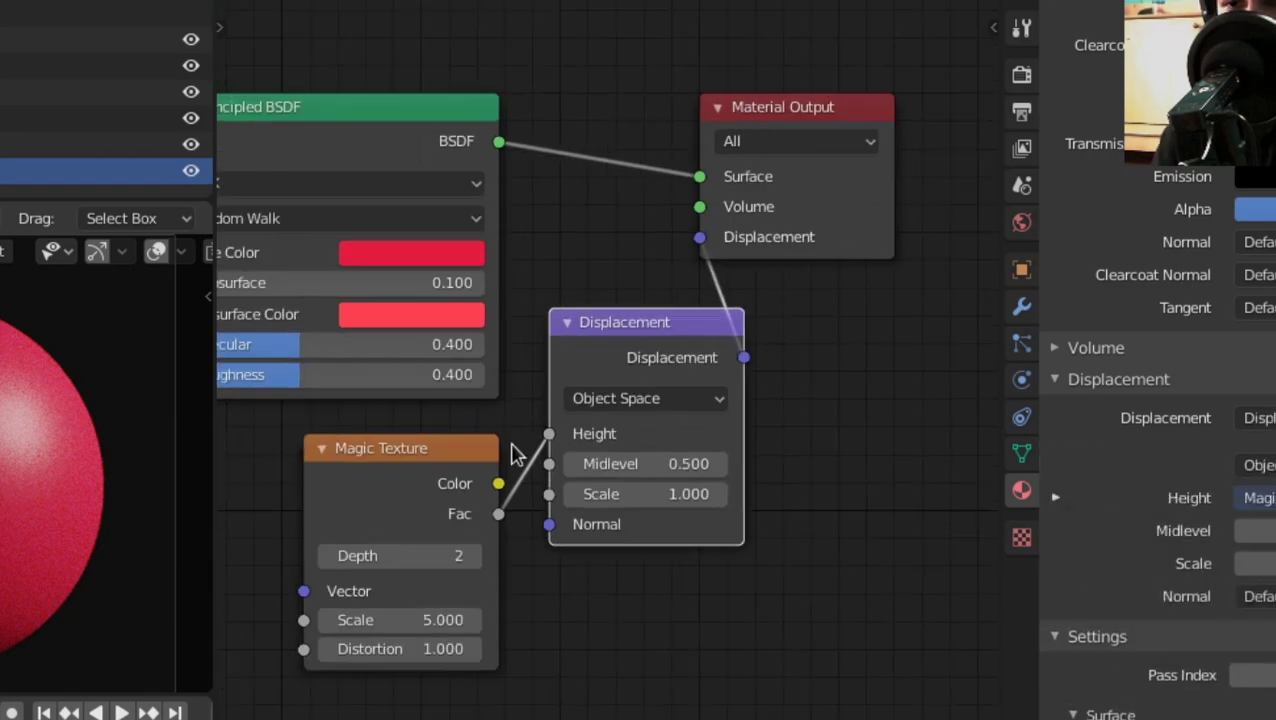
Arrange the Magic Texture and Displacement nodes side by side in a row beneath the Principled BSDF node.
middle_drag(504, 450, 558, 394)
drag(490, 445, 399, 469)
drag(668, 321, 594, 407)
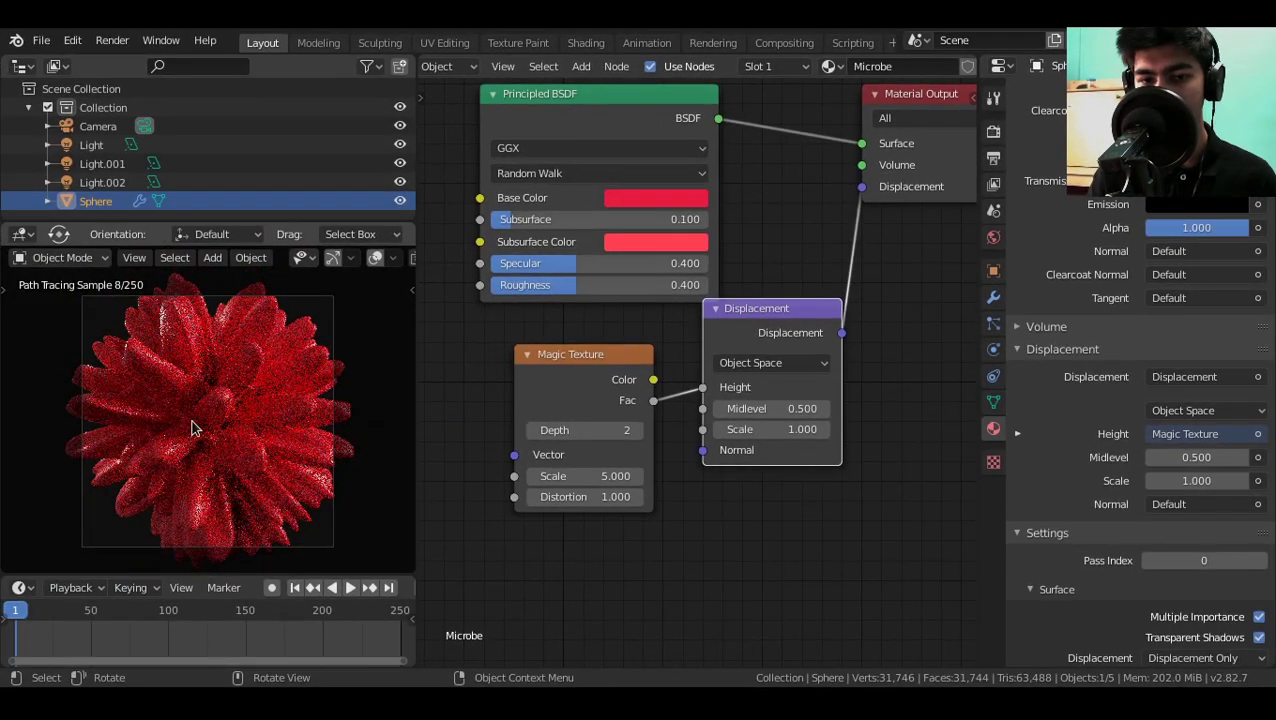
middle_drag(717, 432, 705, 400)
drag(752, 287, 722, 323)
shift+click(610, 335)
drag(747, 351, 657, 339)
middle_drag(657, 339, 714, 327)
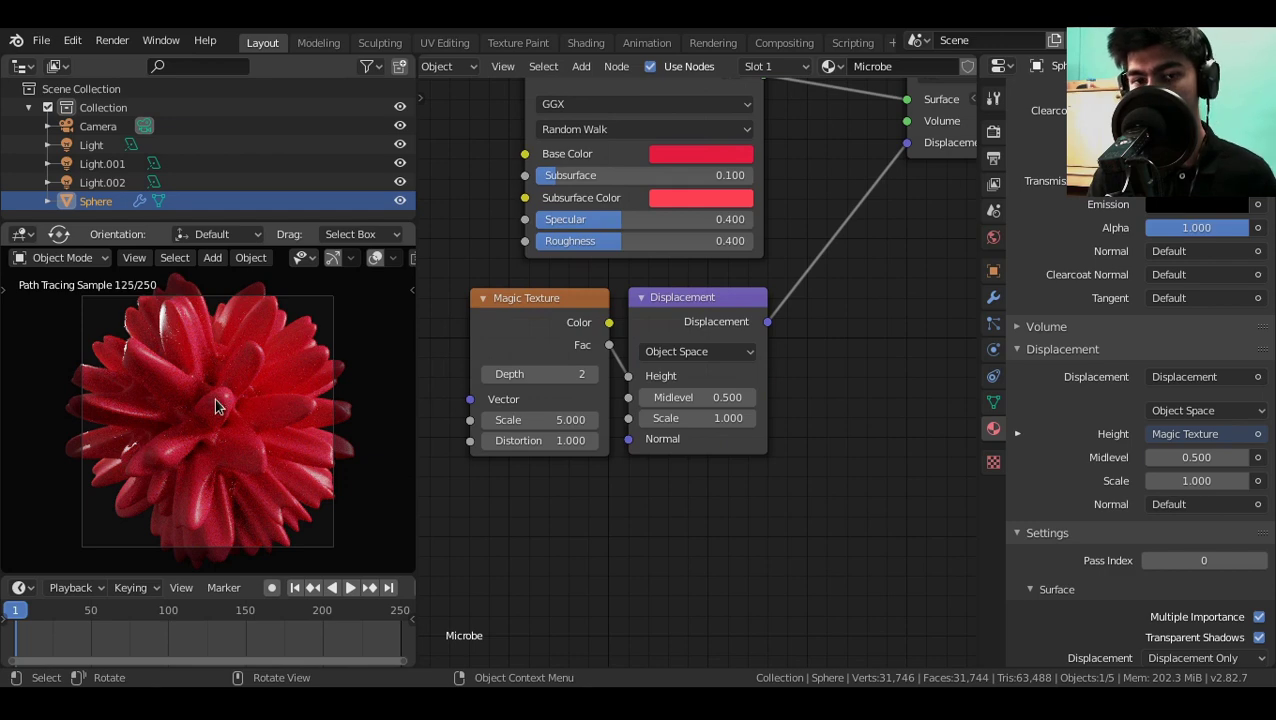
Set the Magic Texture's depth to 7.
scroll(610, 290, up, 1)
middle_drag(618, 293, 736, 321)
scroll(746, 347, up, 1)
scroll(736, 322, up, 1)
scroll(705, 388, up, 2)
middle_drag(692, 397, 681, 370)
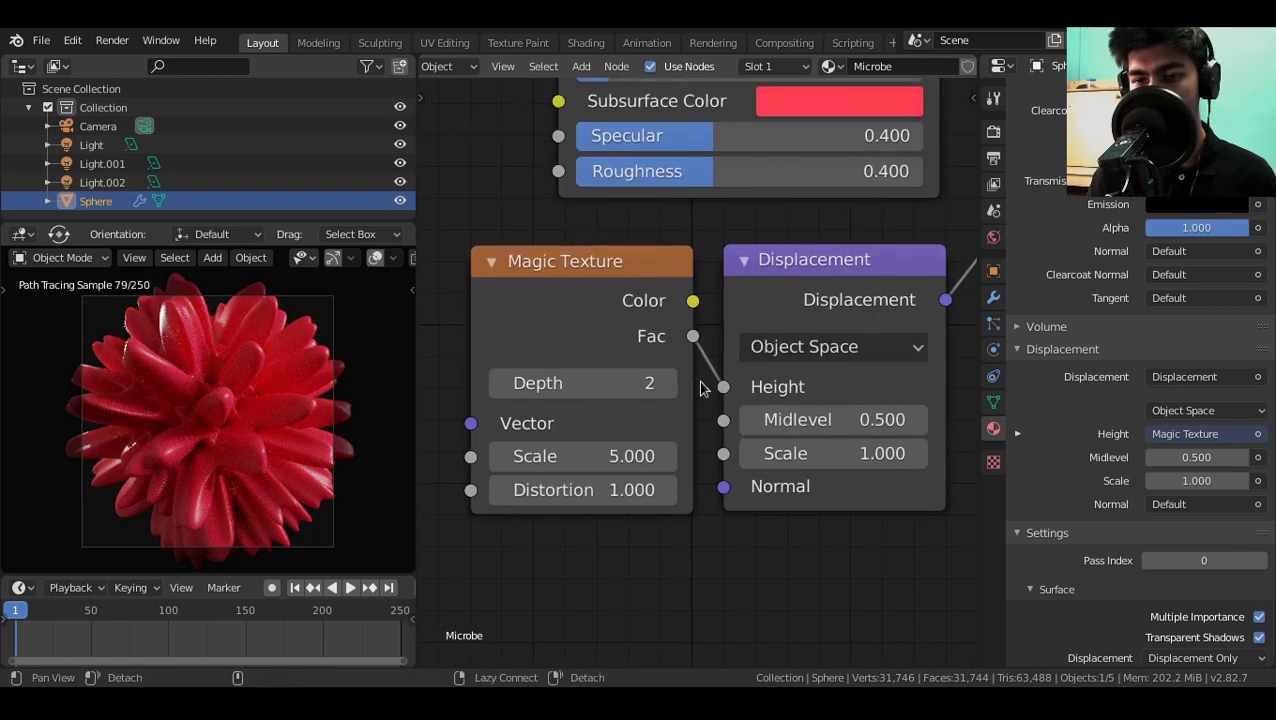
click(607, 316)
middle_drag(607, 316, 678, 329)
scroll(652, 358, up, 3)
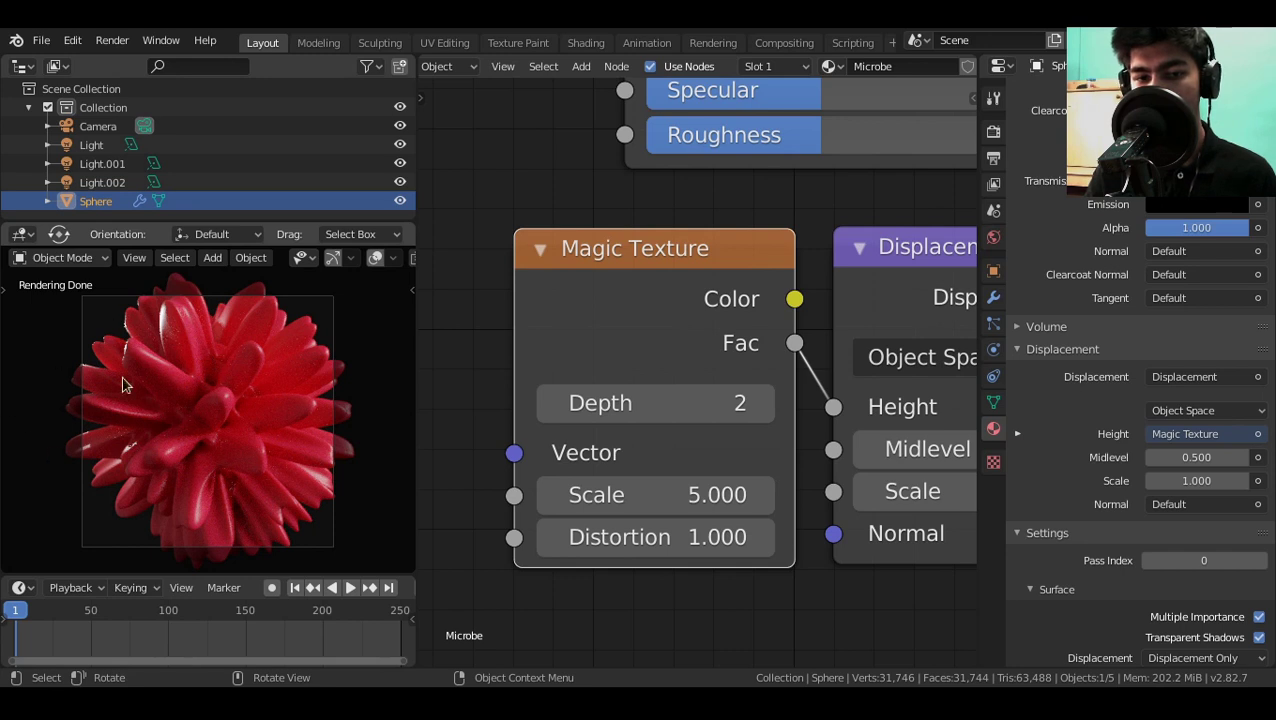
click(760, 406)
click(760, 414)
click(760, 406)
click(760, 406)
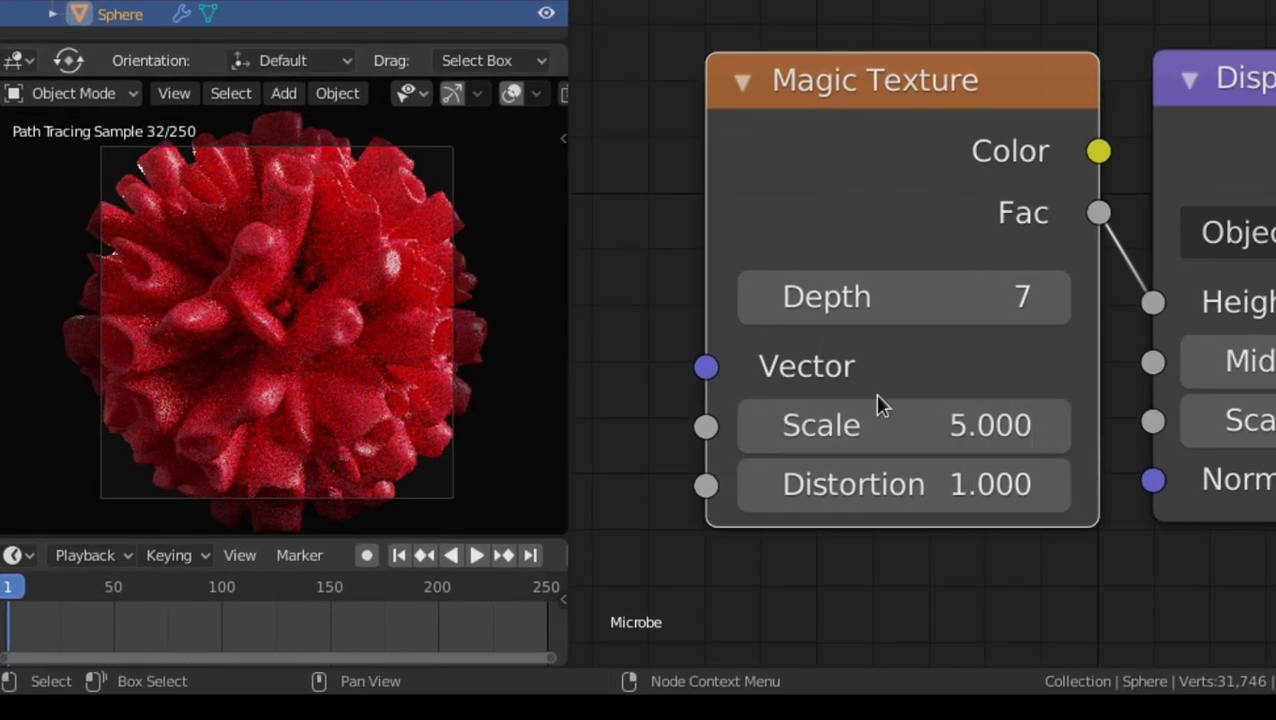
Set the Magic Texture's distortion to 1.3 and view the sphere through the camera.
middle_drag(843, 405, 830, 355)
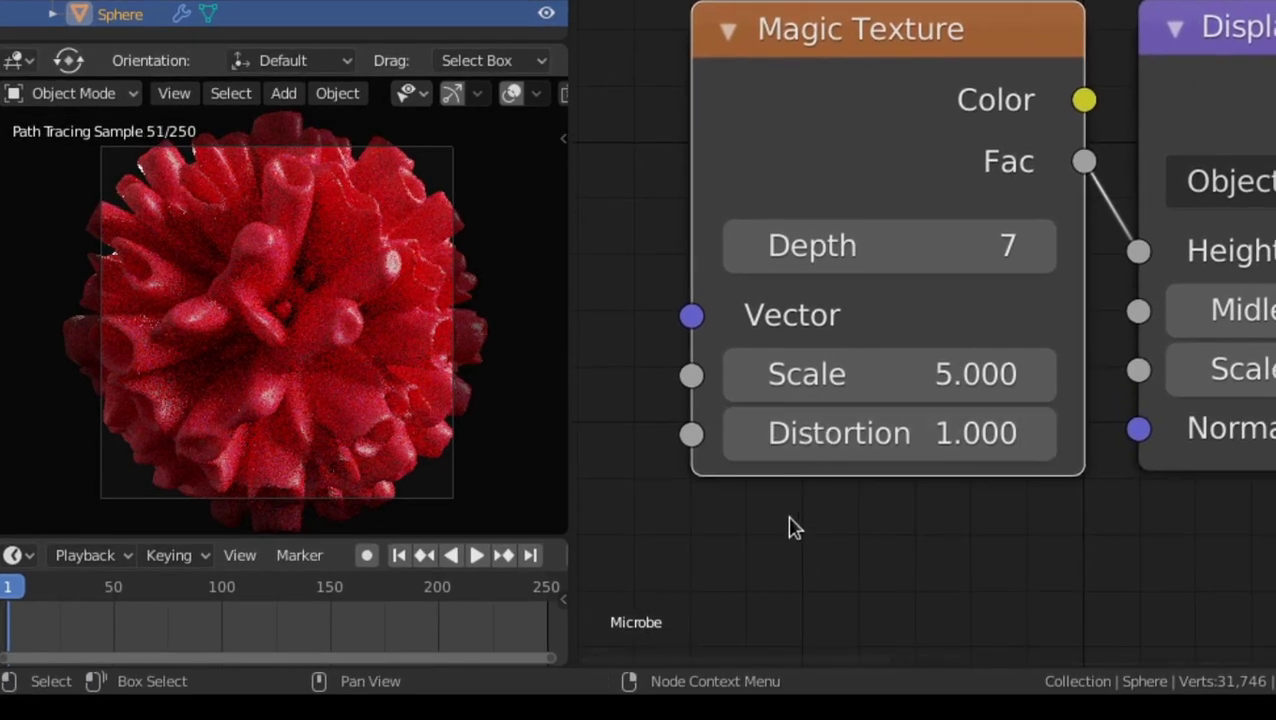
middle_drag(1013, 472, 1062, 459)
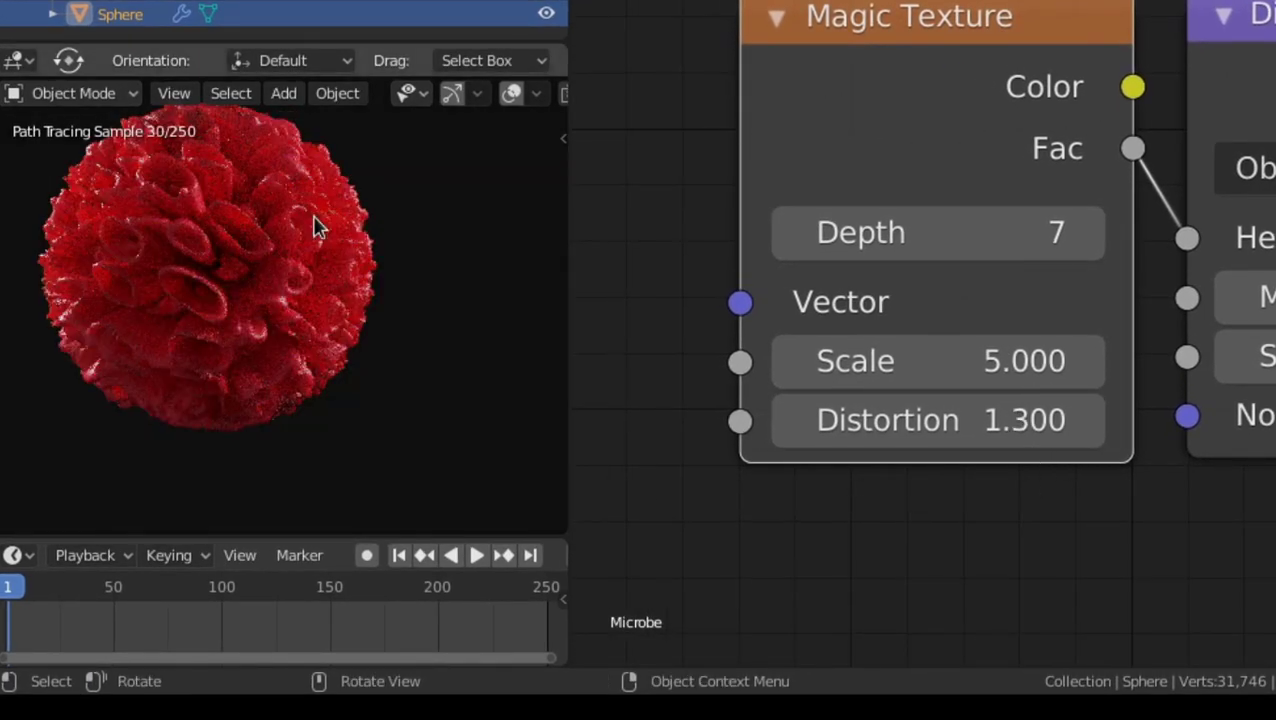
key(KP_0)
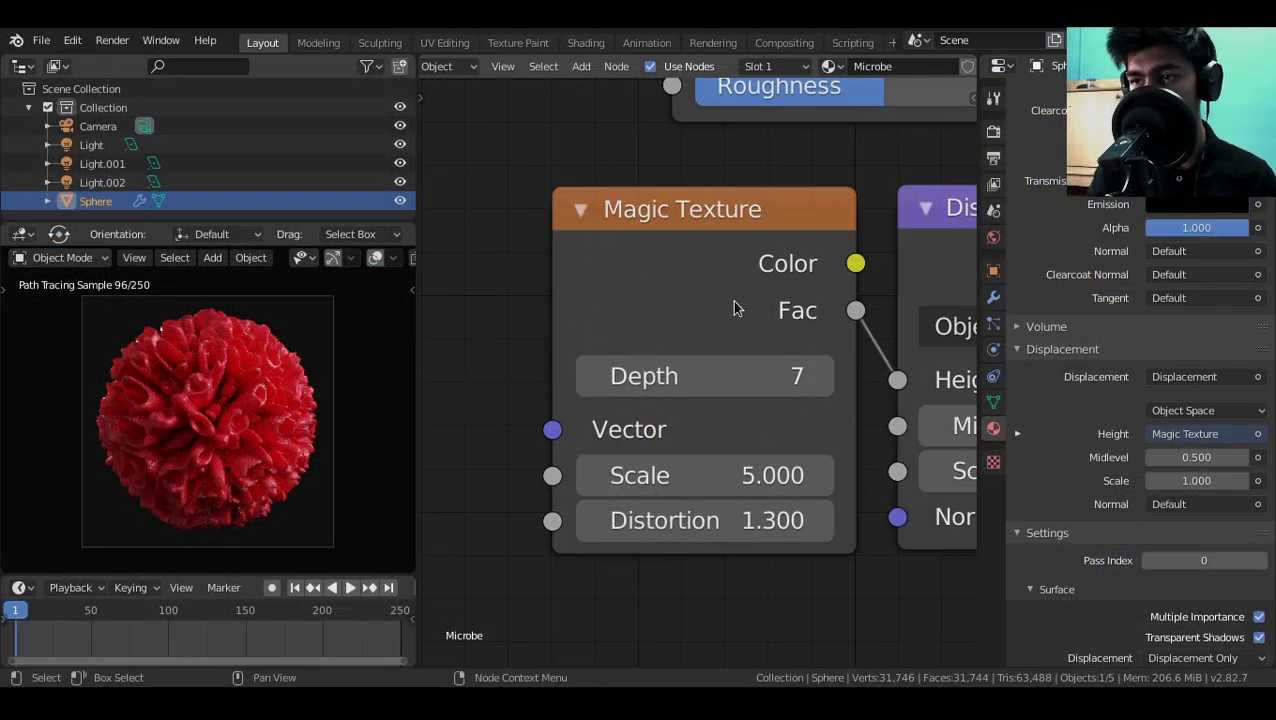
Try a Magic Texture distortion of 0.8 and set it back to 1.3.
scroll(652, 373, down, 3)
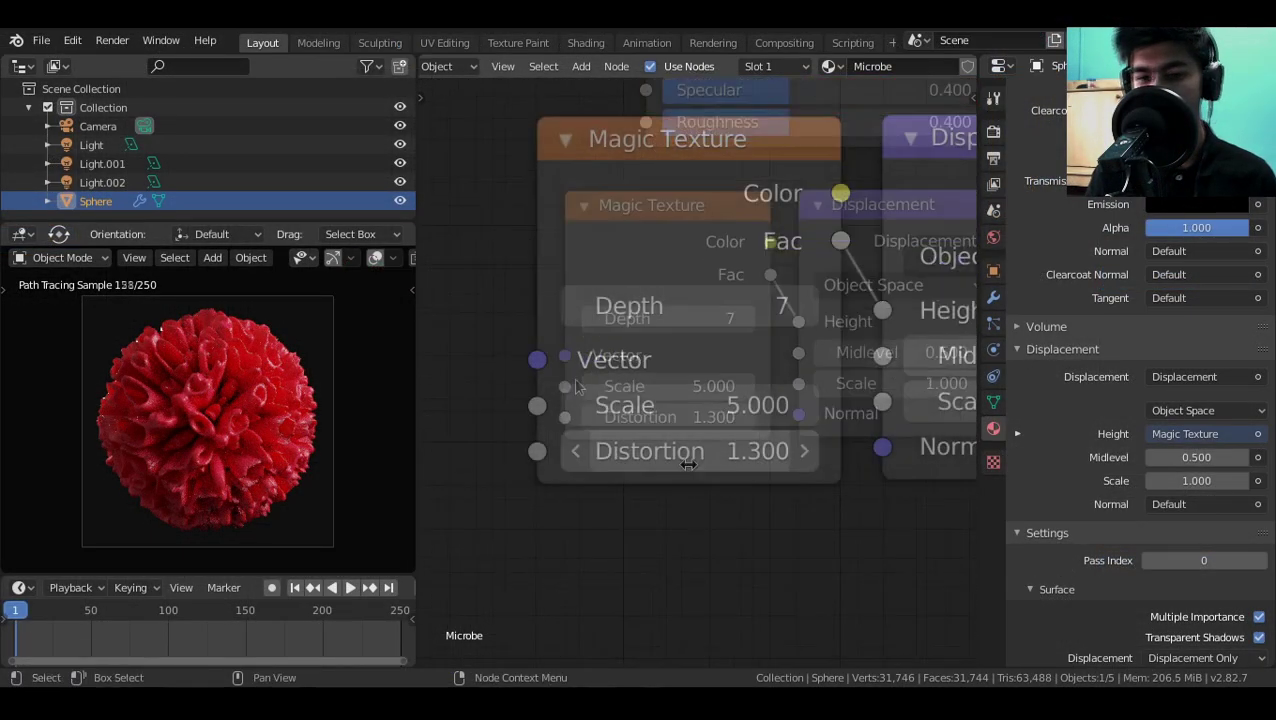
click(691, 453)
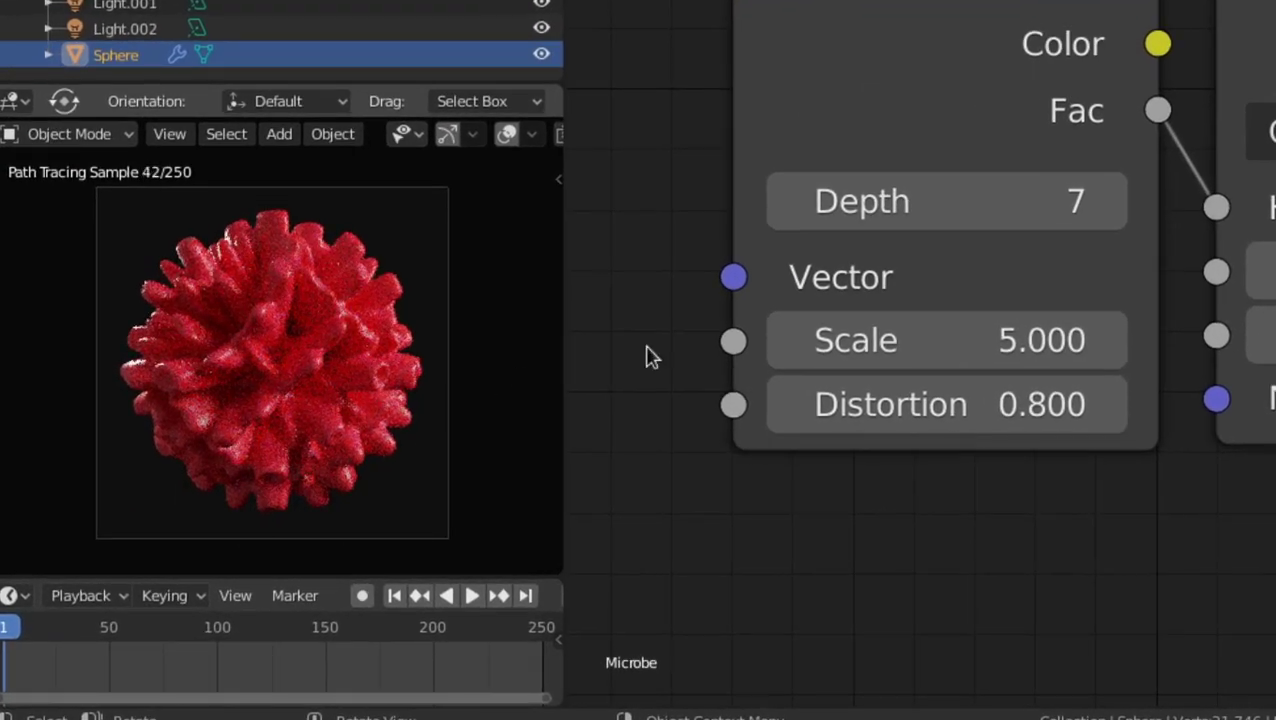
click(966, 381)
text(1.3)
key(Return)
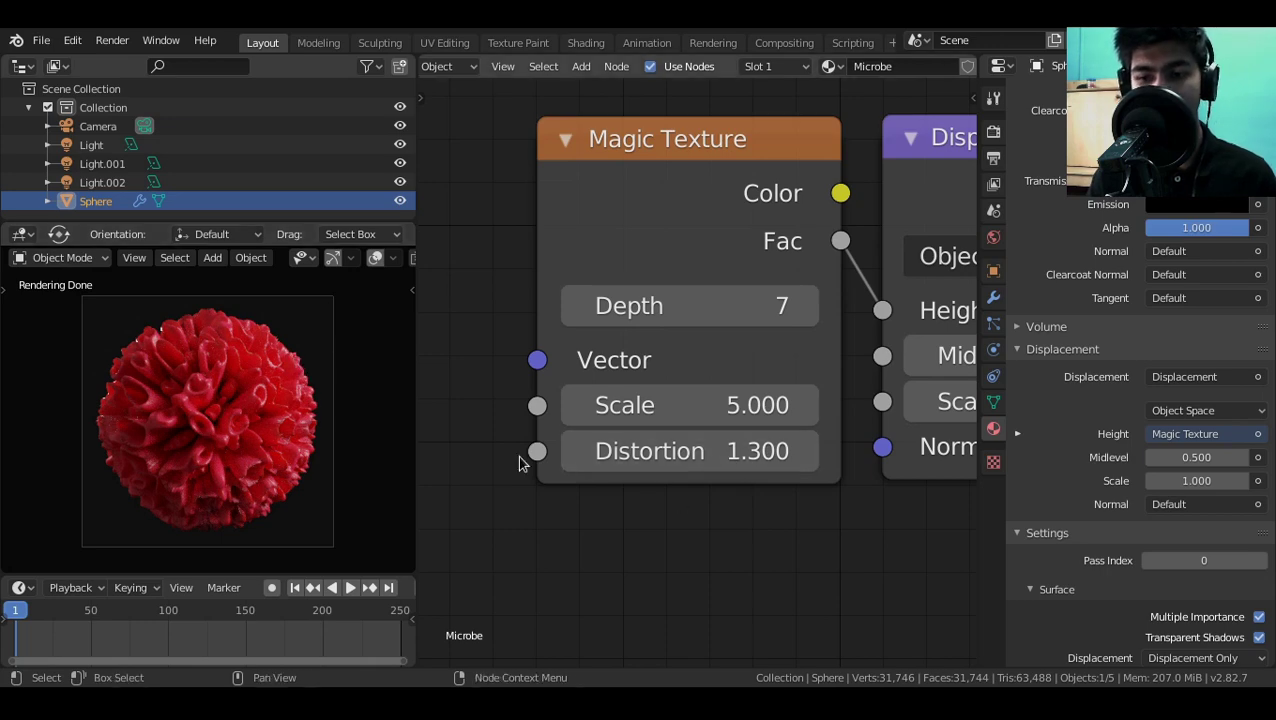
Set the Magic Texture's distortion to 1.2 and switch the 3D viewport to Material Preview shading.
click(571, 451)
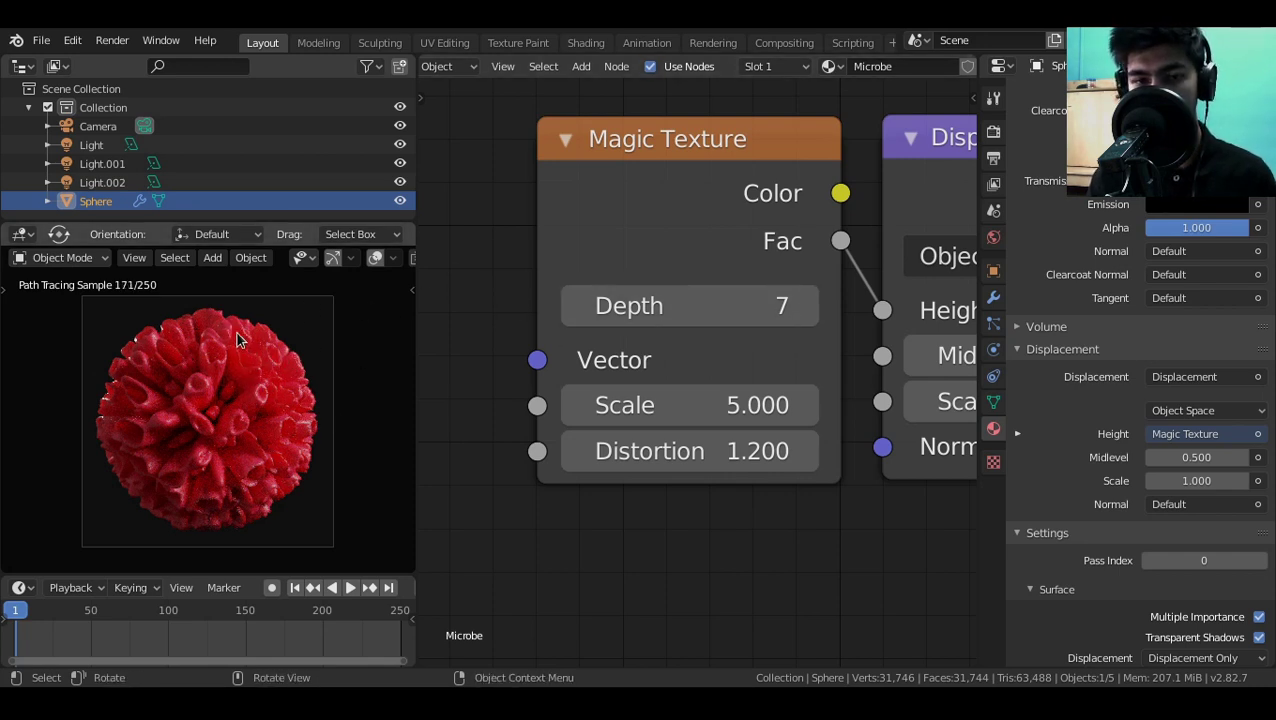
key(z)
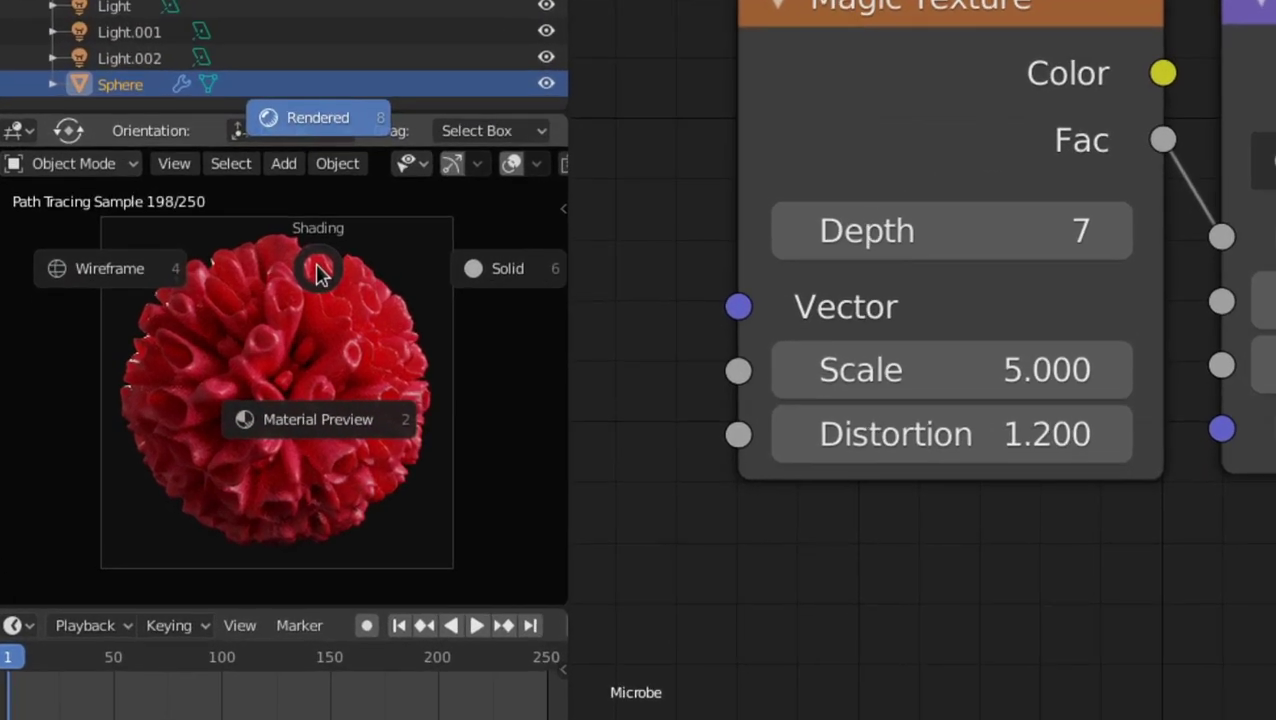
click(304, 402)
scroll(277, 408, up, 4)
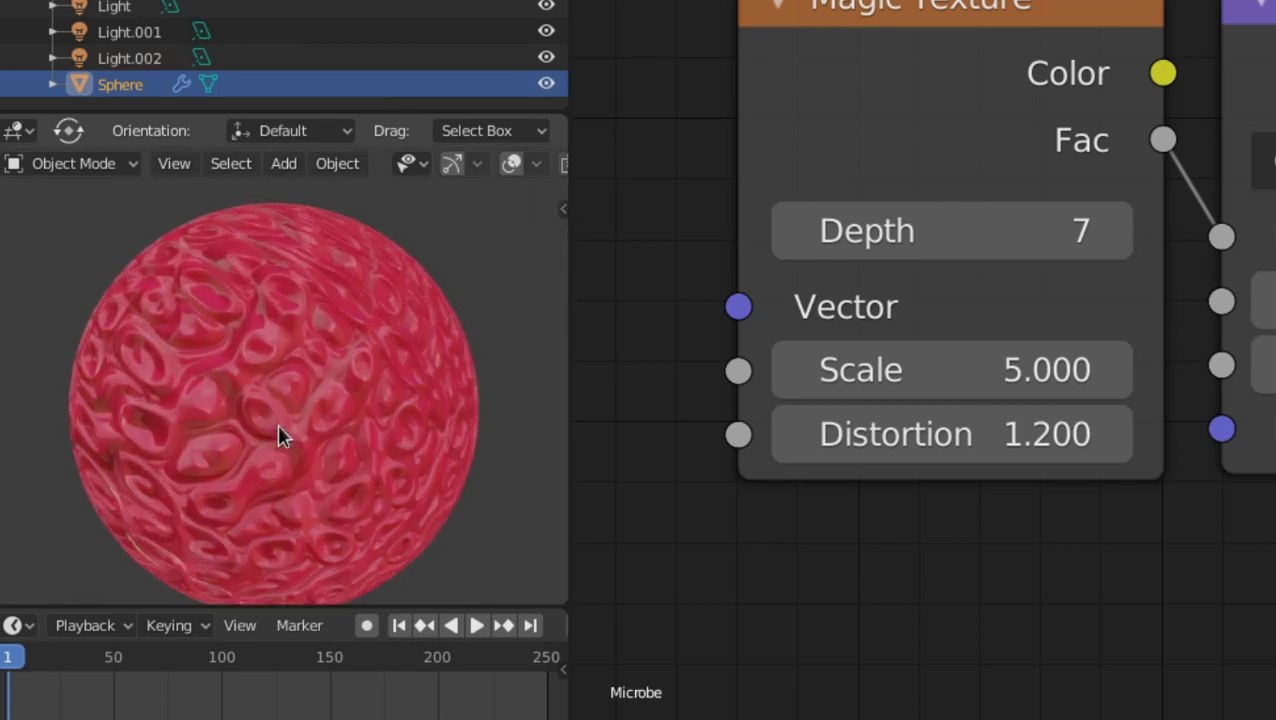
scroll(283, 421, down, 1)
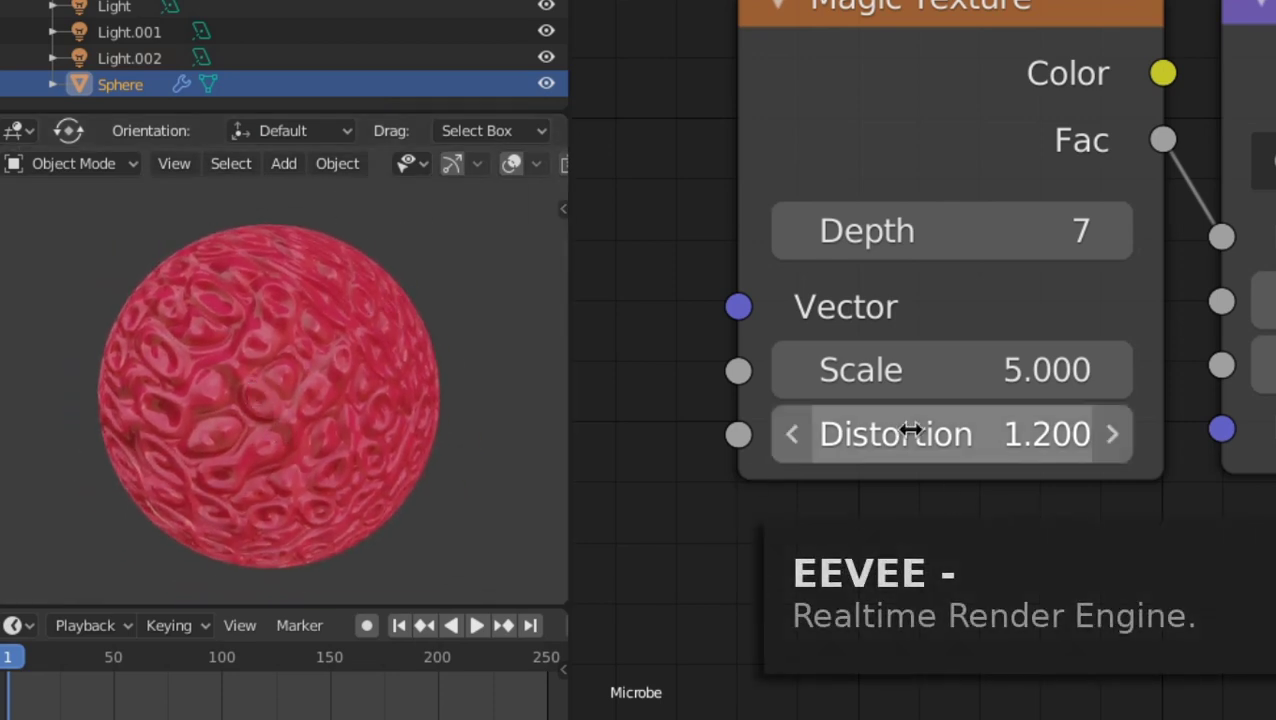
drag(906, 433, 1120, 435)
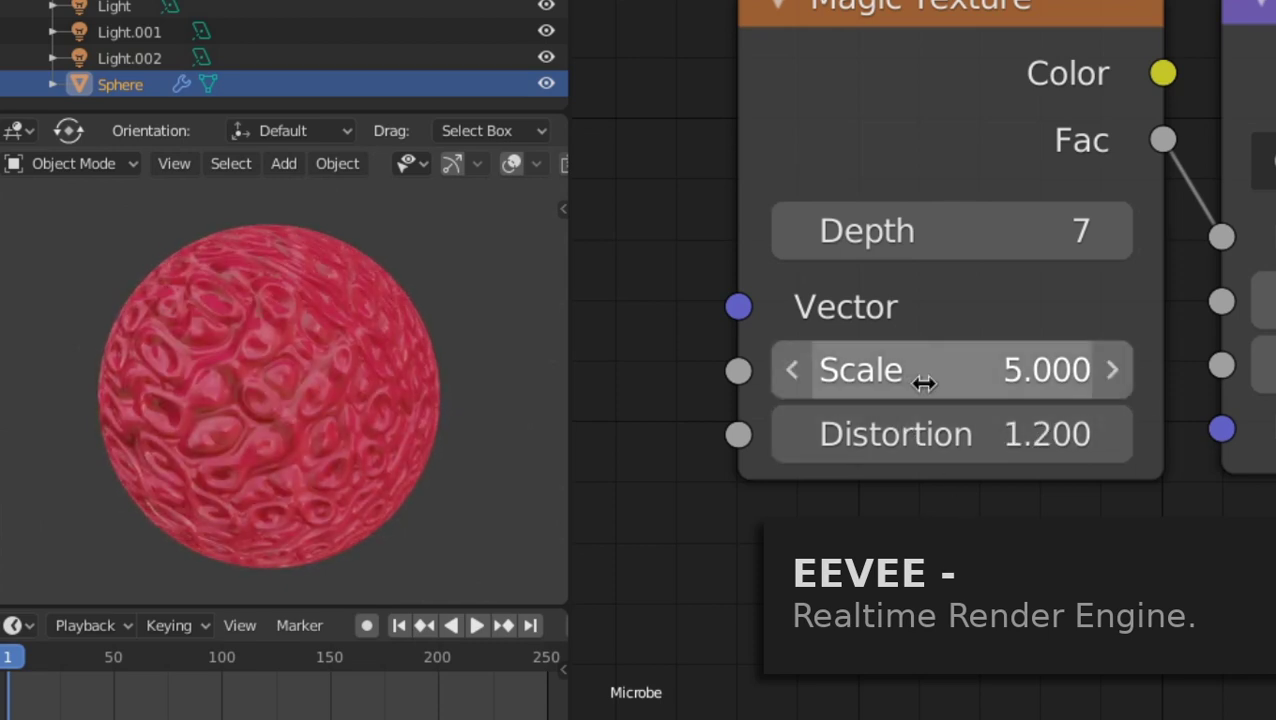
Add a Value input node in the empty space ahead of the Magic Texture node.
middle_drag(868, 352, 878, 404)
scroll(914, 393, down, 4)
scroll(890, 393, up, 3)
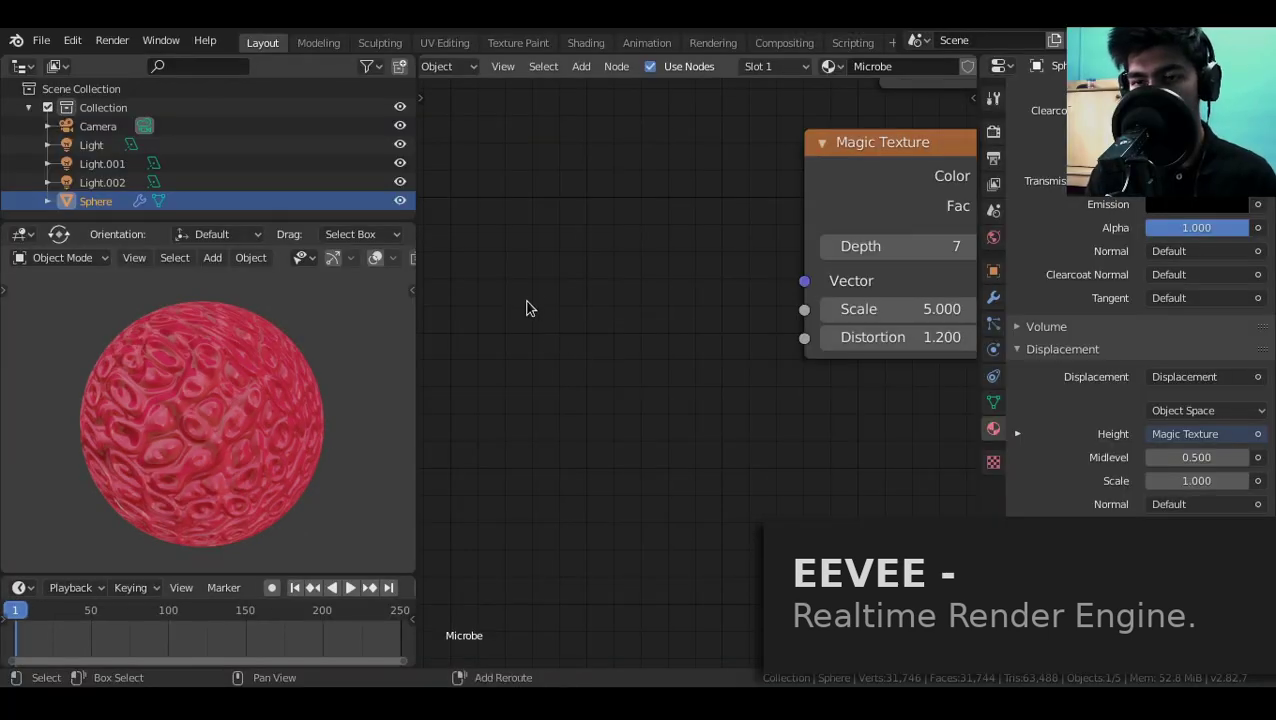
key(shift+a)
mouse_move(488, 208)
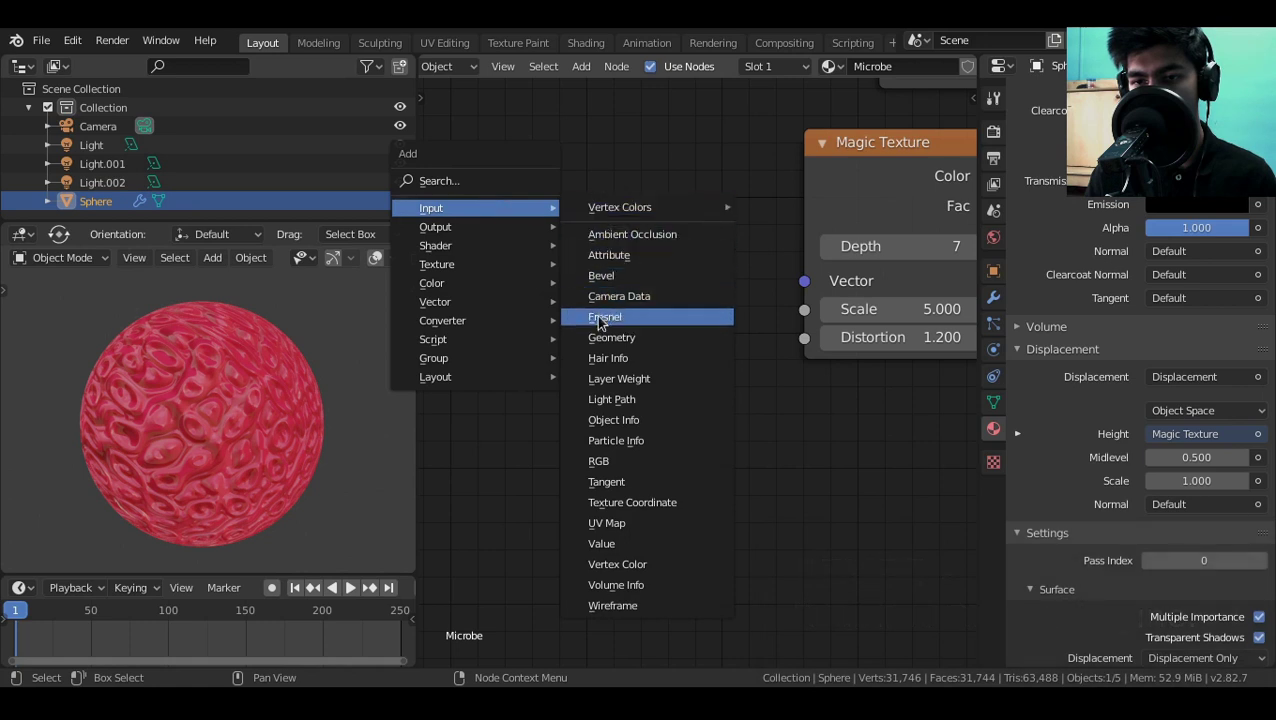
click(605, 546)
click(487, 282)
Move the Value node farther away from the Magic Texture node and set its value to 0.
middle_drag(566, 342, 735, 305)
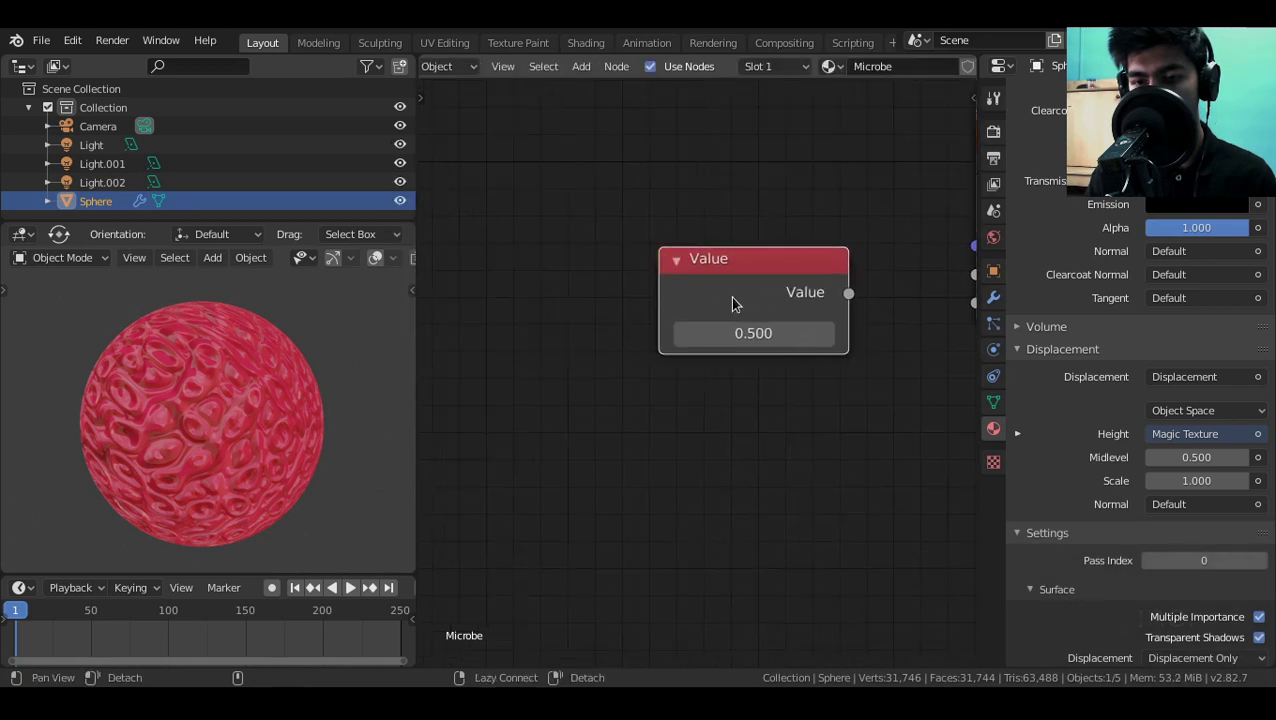
scroll(732, 305, down, 1)
drag(719, 305, 371, 384)
scroll(689, 310, down, 3)
middle_drag(689, 310, 789, 259)
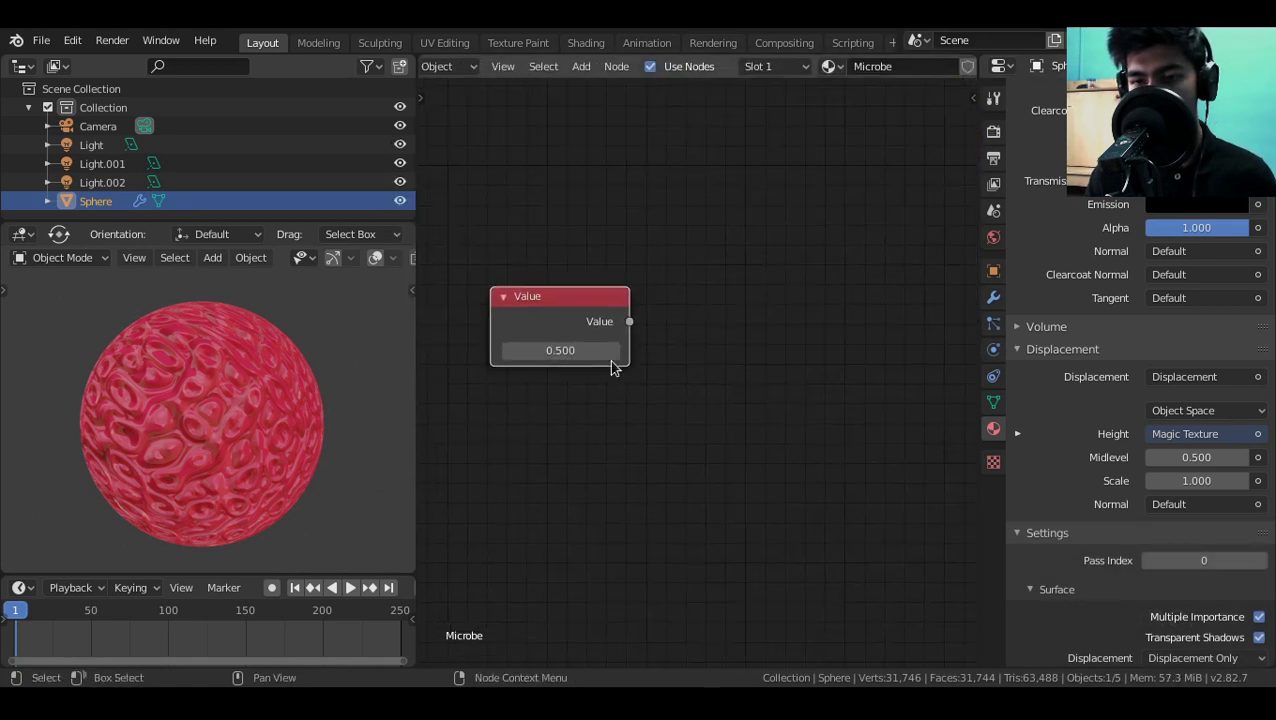
click(594, 350)
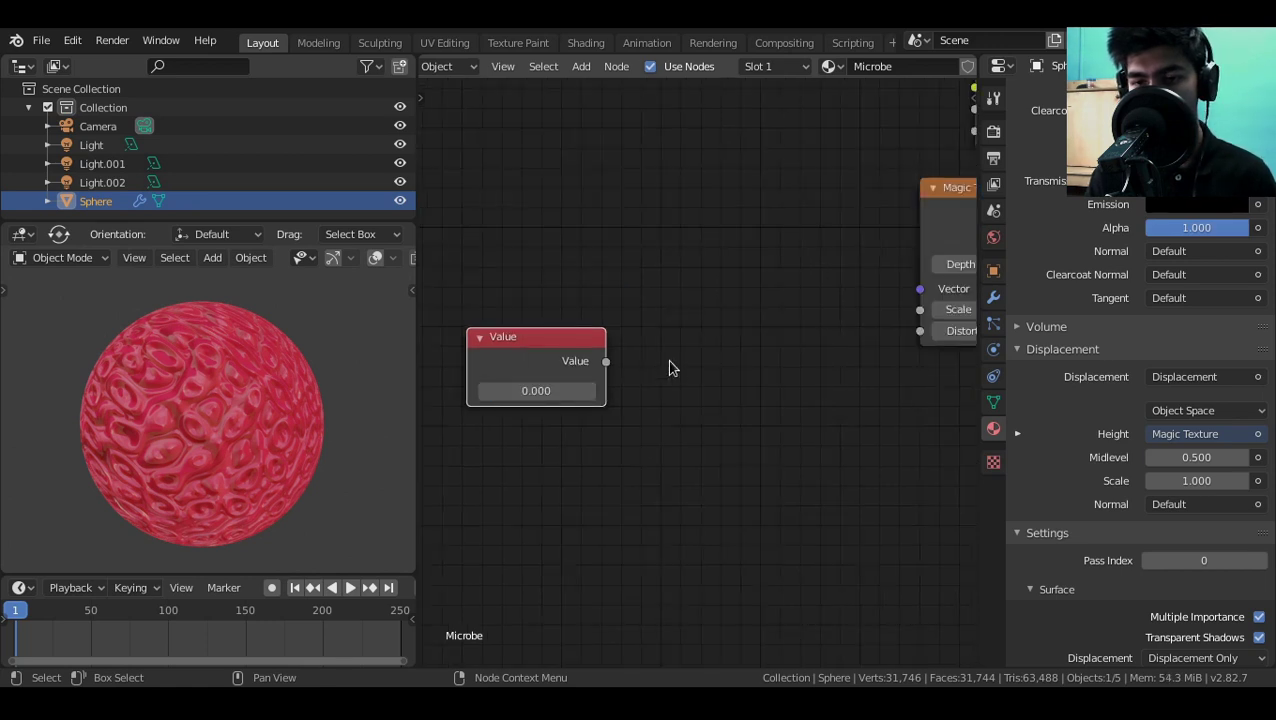
Add a Map Range node between the Value node and the Magic Texture node.
scroll(669, 366, up, 4)
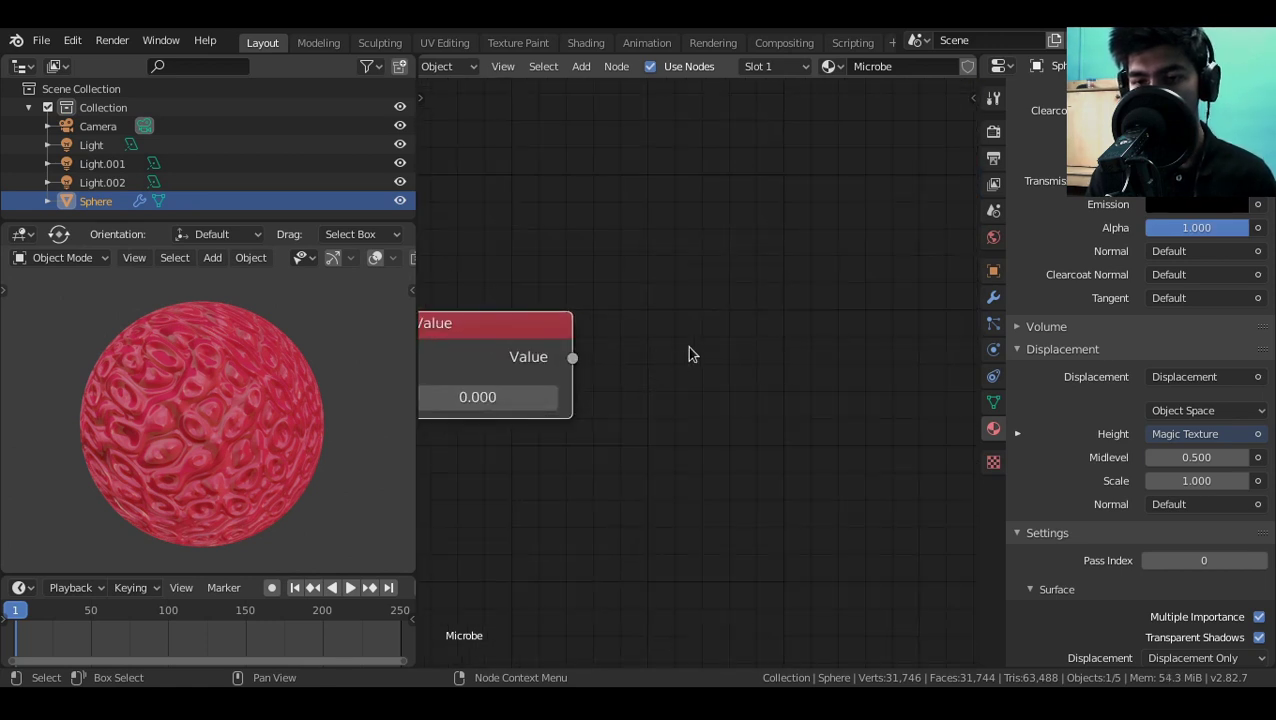
alt+drag(702, 336, 632, 346)
scroll(630, 346, down, 1)
key(shift+a)
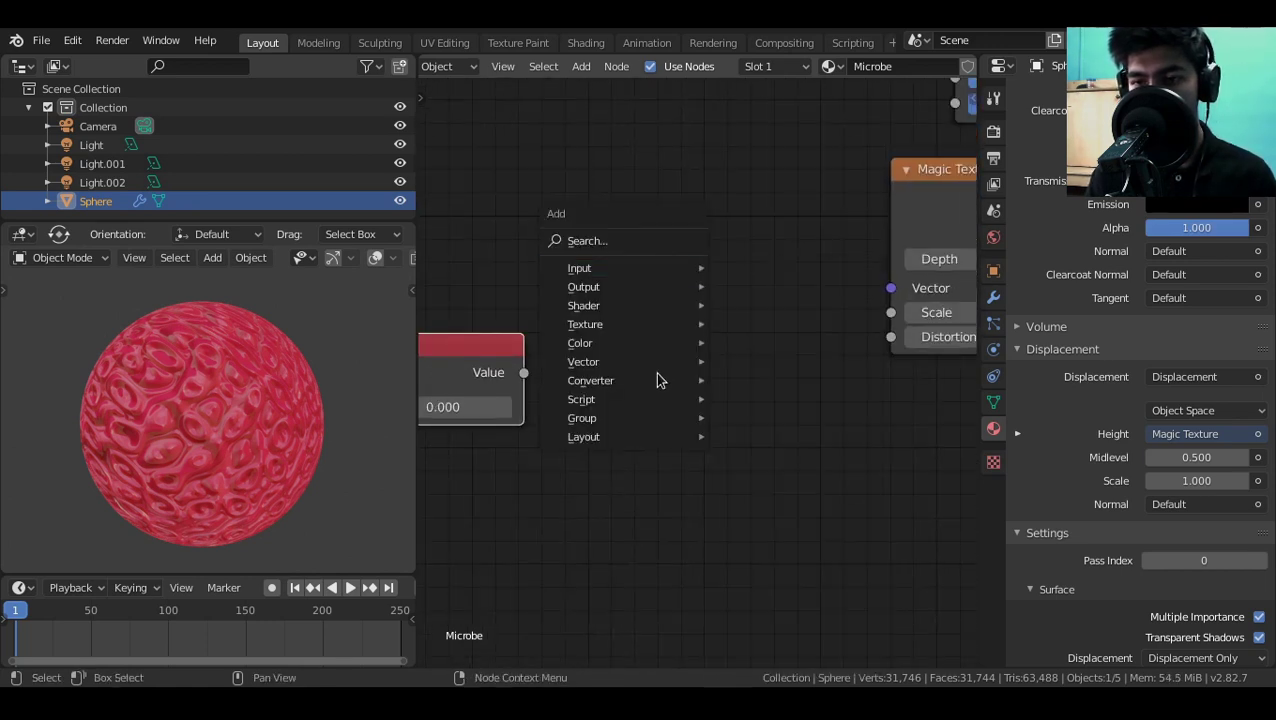
mouse_move(658, 380)
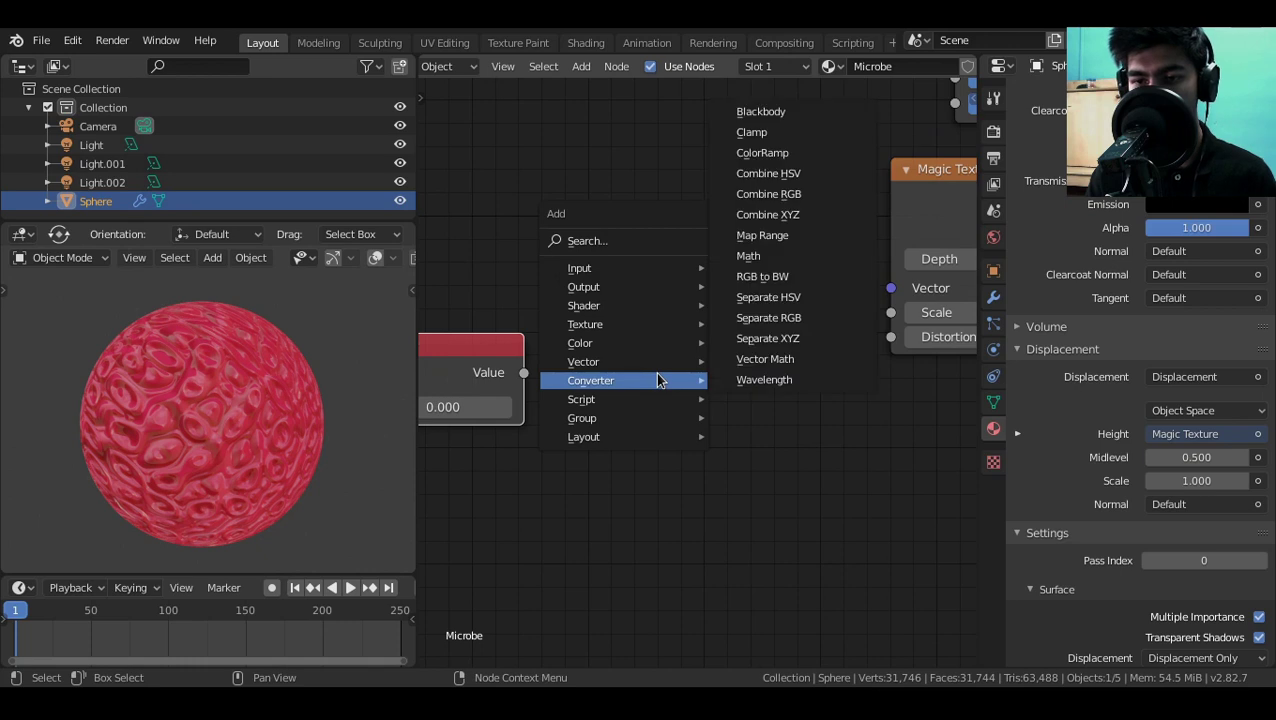
click(838, 235)
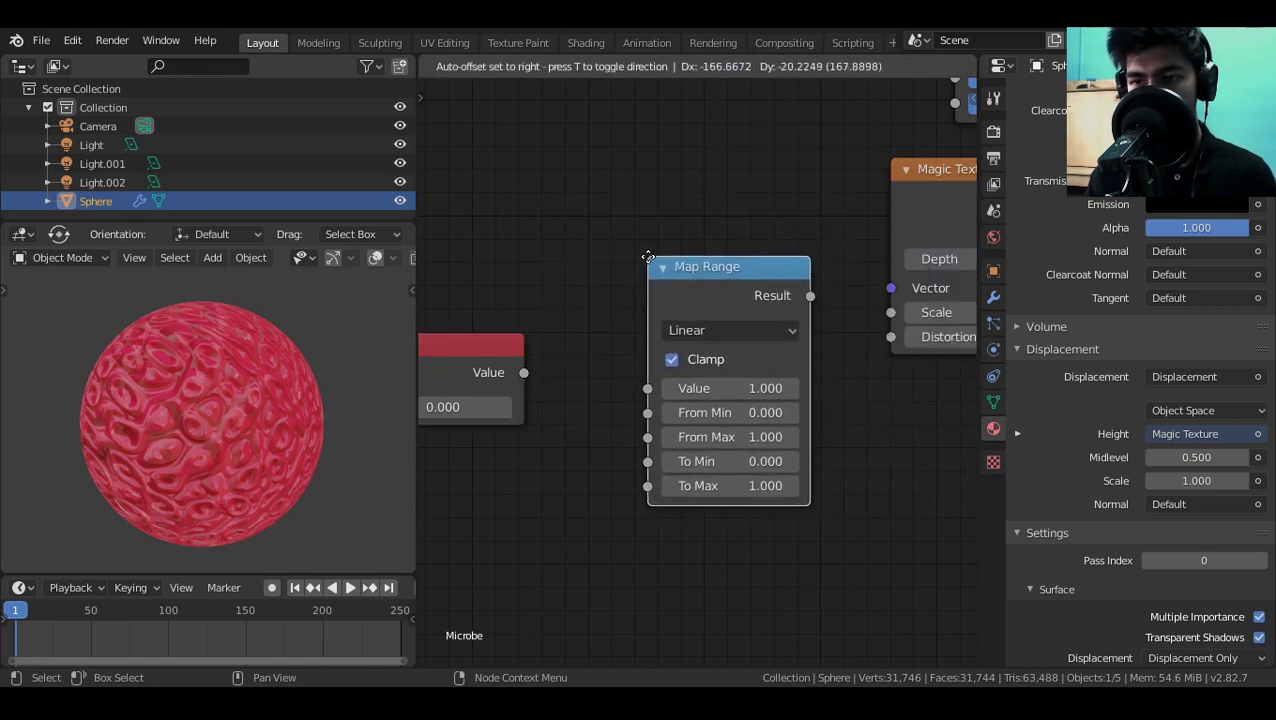
click(716, 361)
Connect the Value node to the Map Range's Value input, and the Map Range's Result to the Magic Texture's Distortion.
scroll(716, 361, up, 1)
middle_drag(479, 342, 623, 318)
click(565, 321)
drag(620, 347, 724, 352)
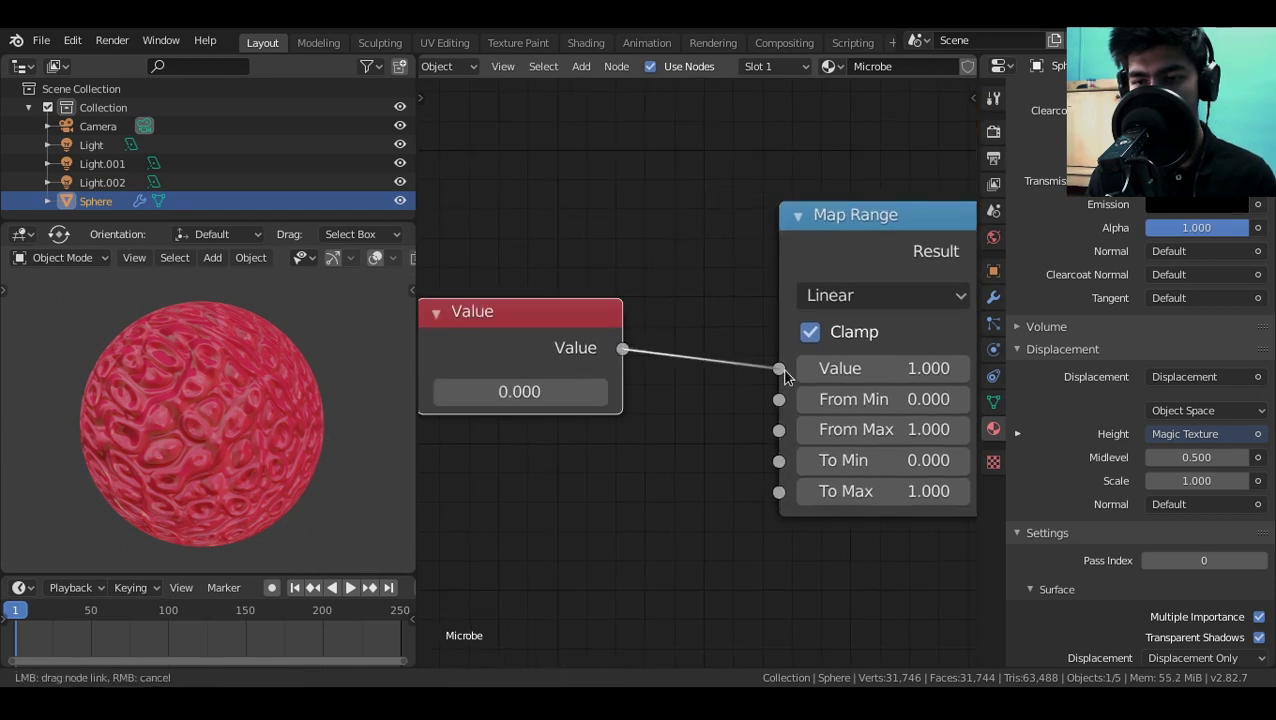
drag(785, 376, 780, 369)
middle_drag(890, 297, 666, 367)
drag(761, 321, 785, 335)
drag(864, 375, 863, 373)
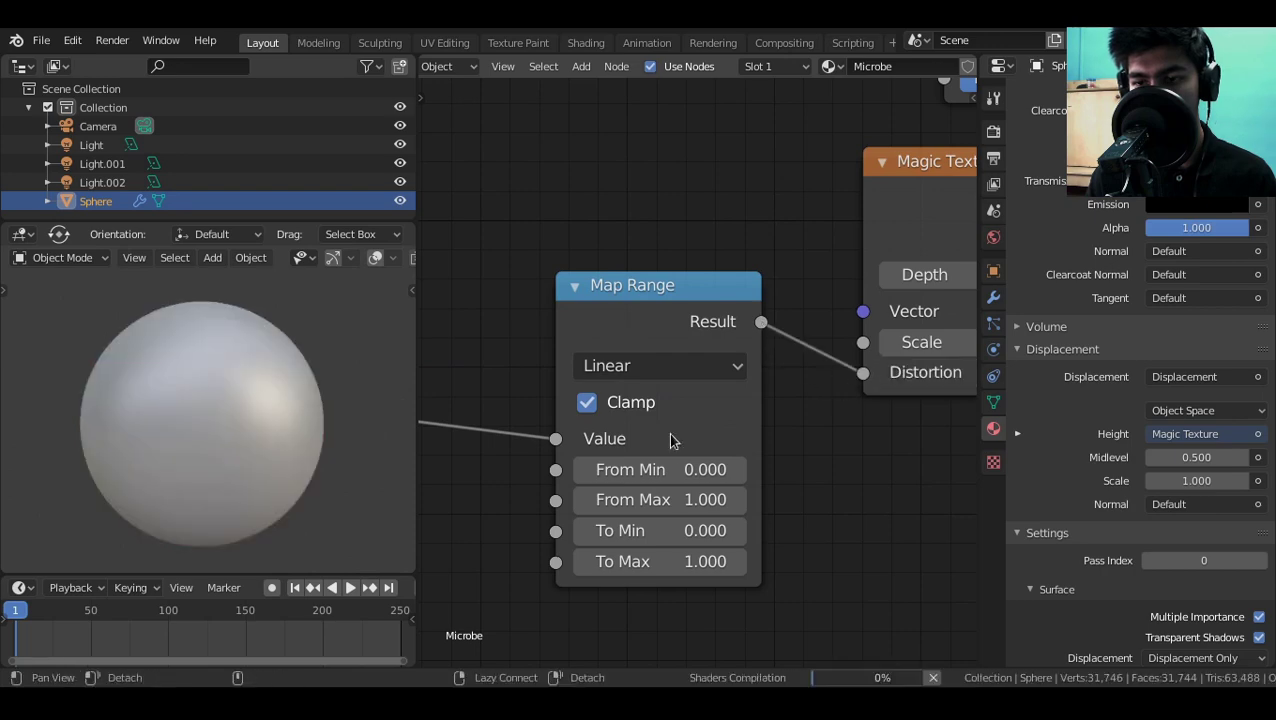
Move the Value node closer to the Map Range node, level with its Value input.
middle_drag(625, 321, 632, 239)
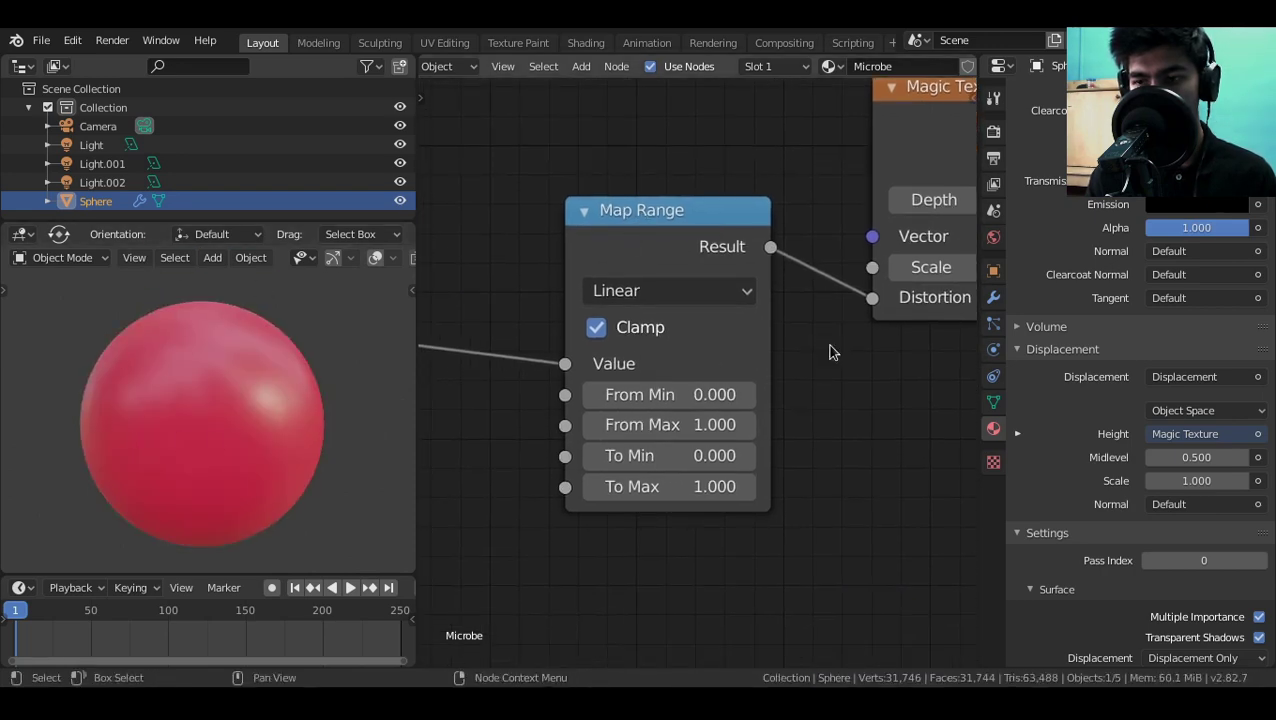
scroll(810, 318, down, 2)
scroll(776, 323, up, 4)
alt+drag(810, 317, 865, 315)
drag(484, 291, 565, 312)
Examine how the Map Range node's From Min, From Max, To Min and To Max settings relate to the incoming value.
scroll(851, 297, up, 2)
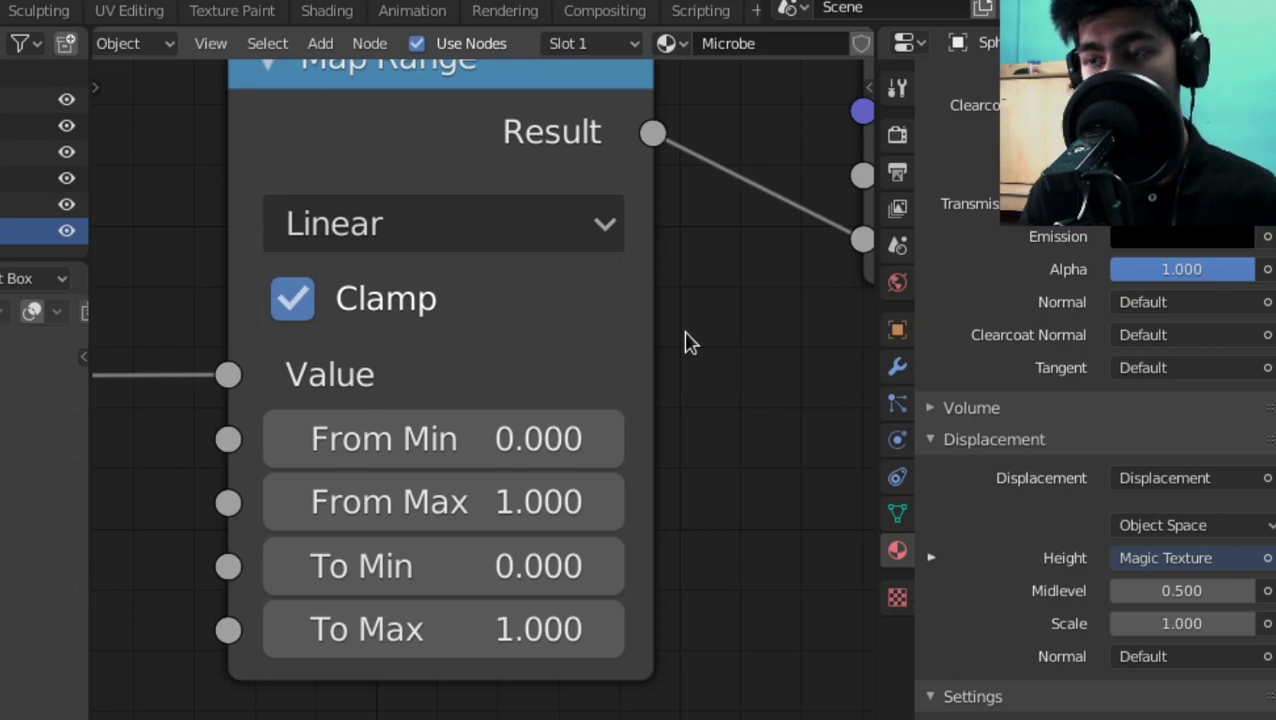
scroll(685, 343, down, 3)
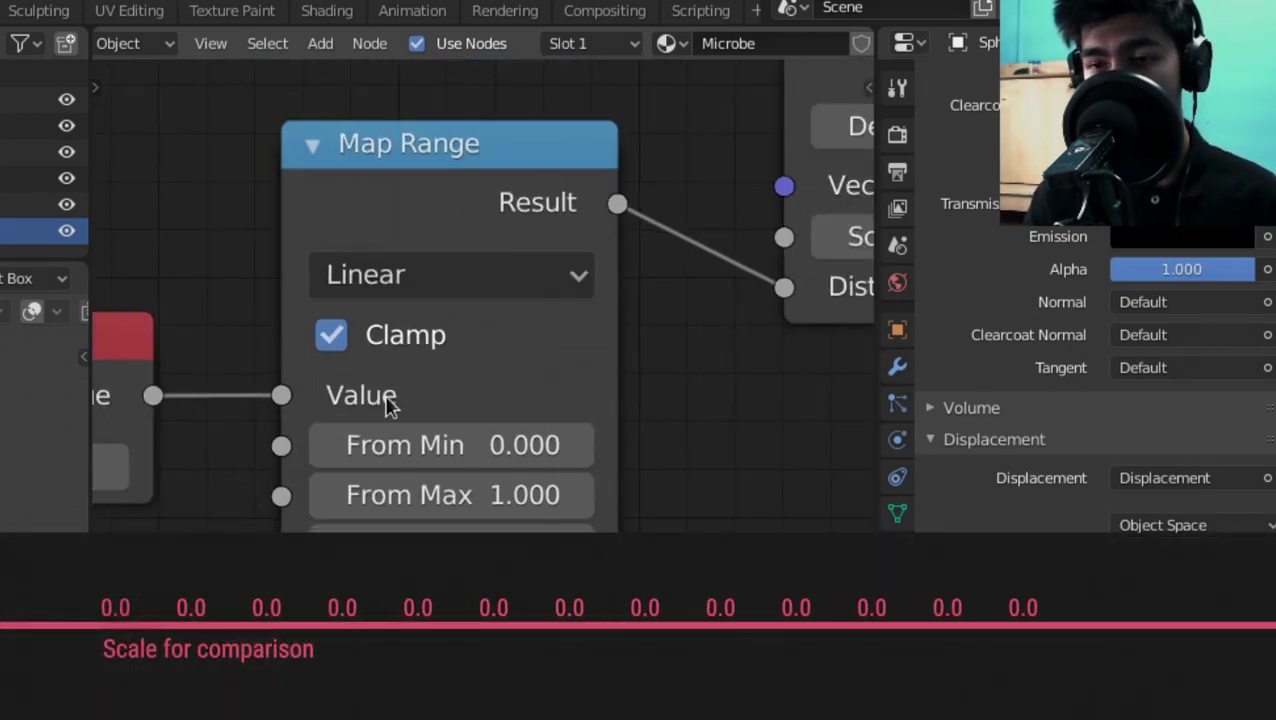
middle_drag(359, 504, 541, 511)
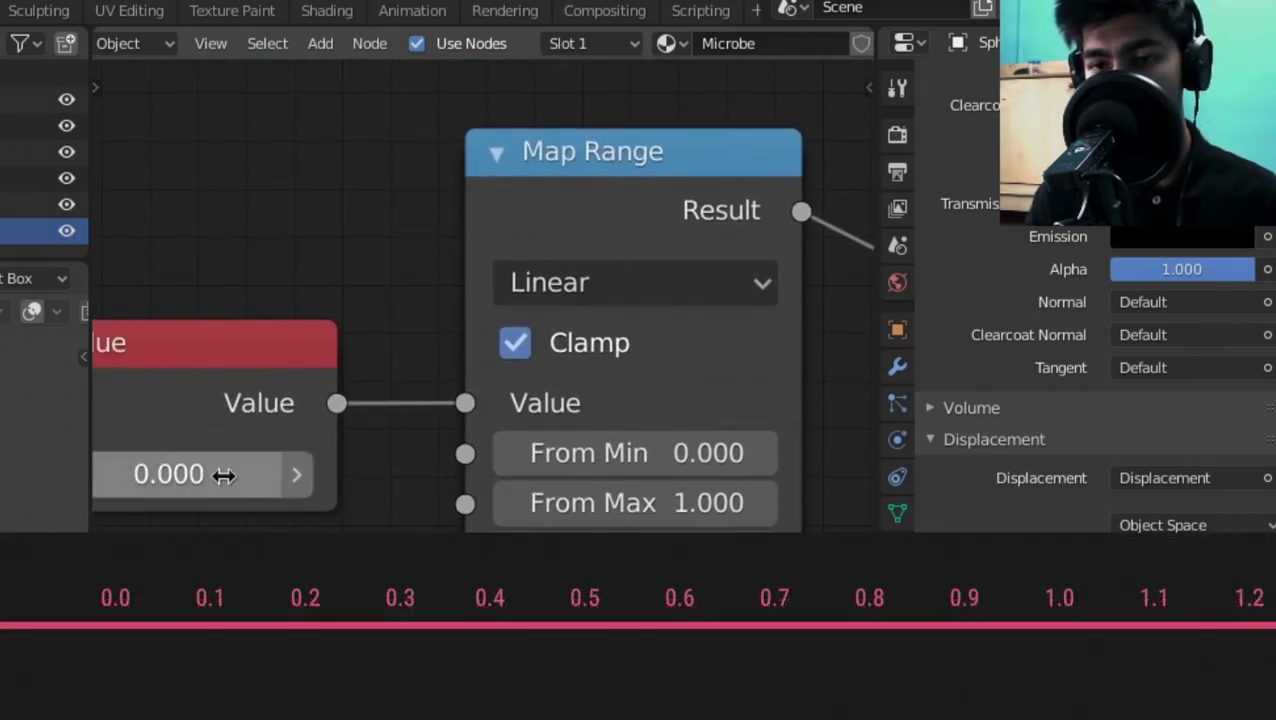
middle_drag(742, 464, 731, 468)
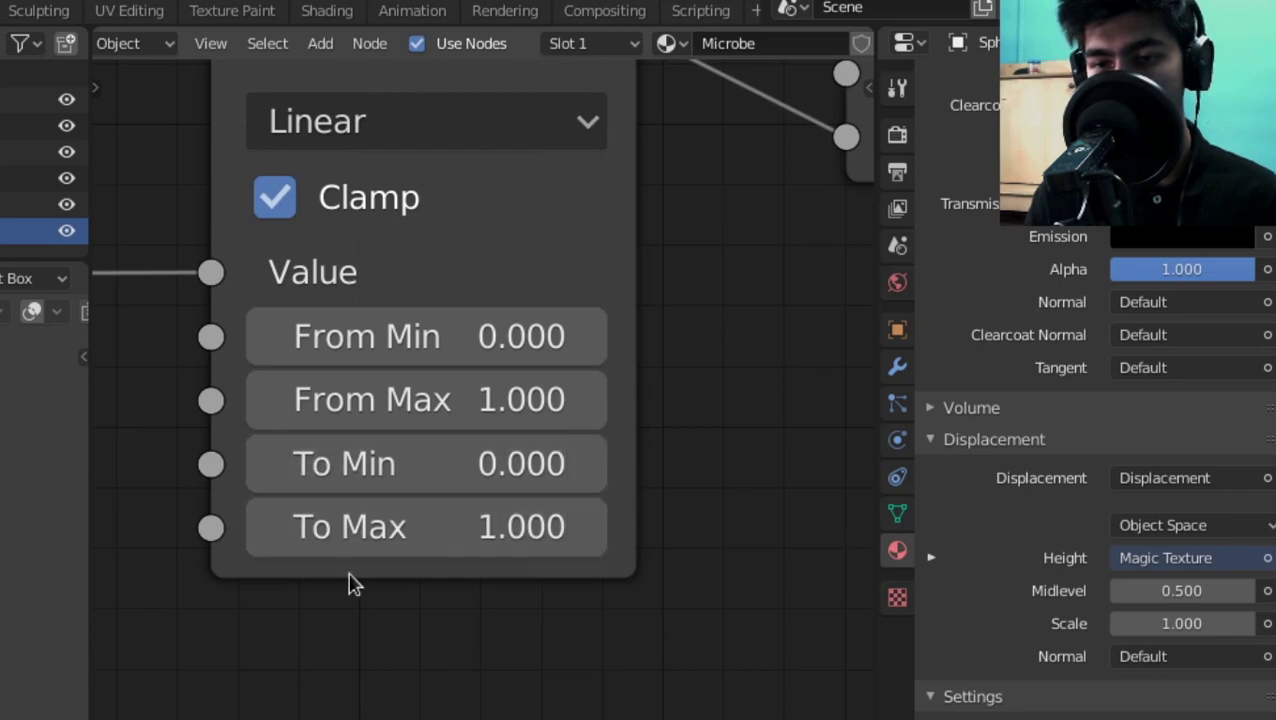
middle_drag(457, 612, 363, 685)
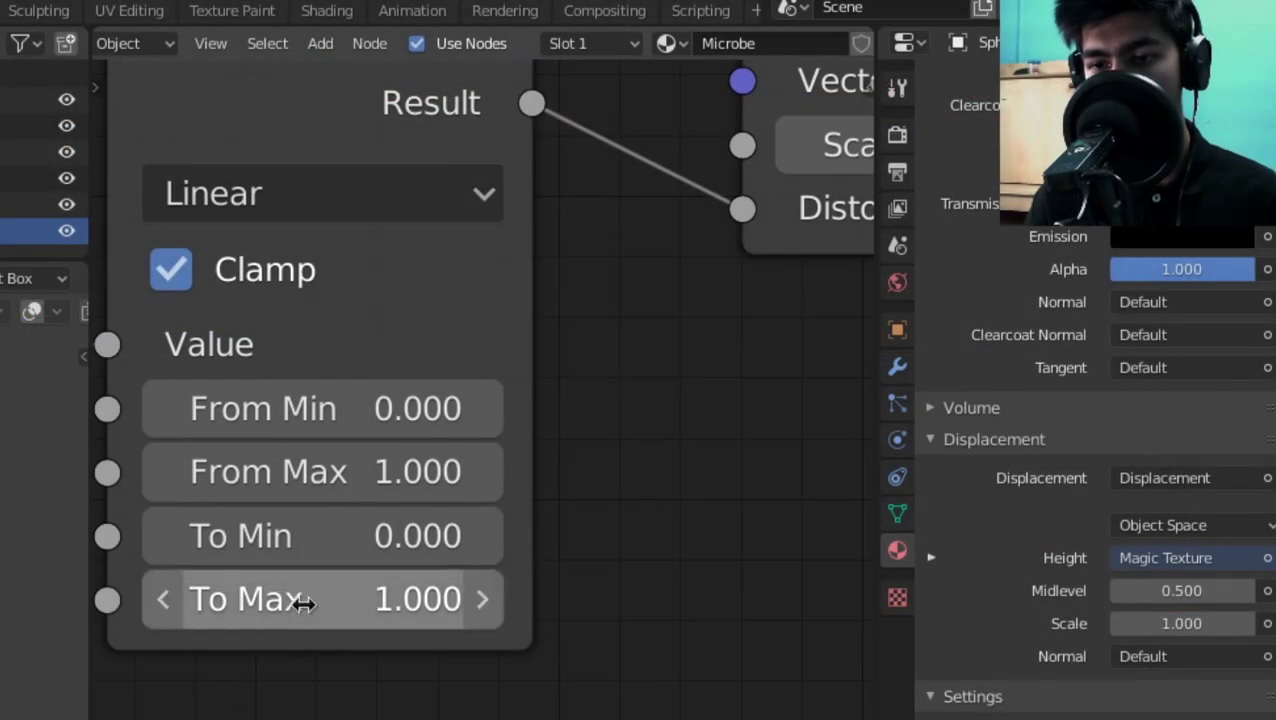
Set the Map Range node's To Min to 0.8 and To Max to 1.3.
click(291, 560)
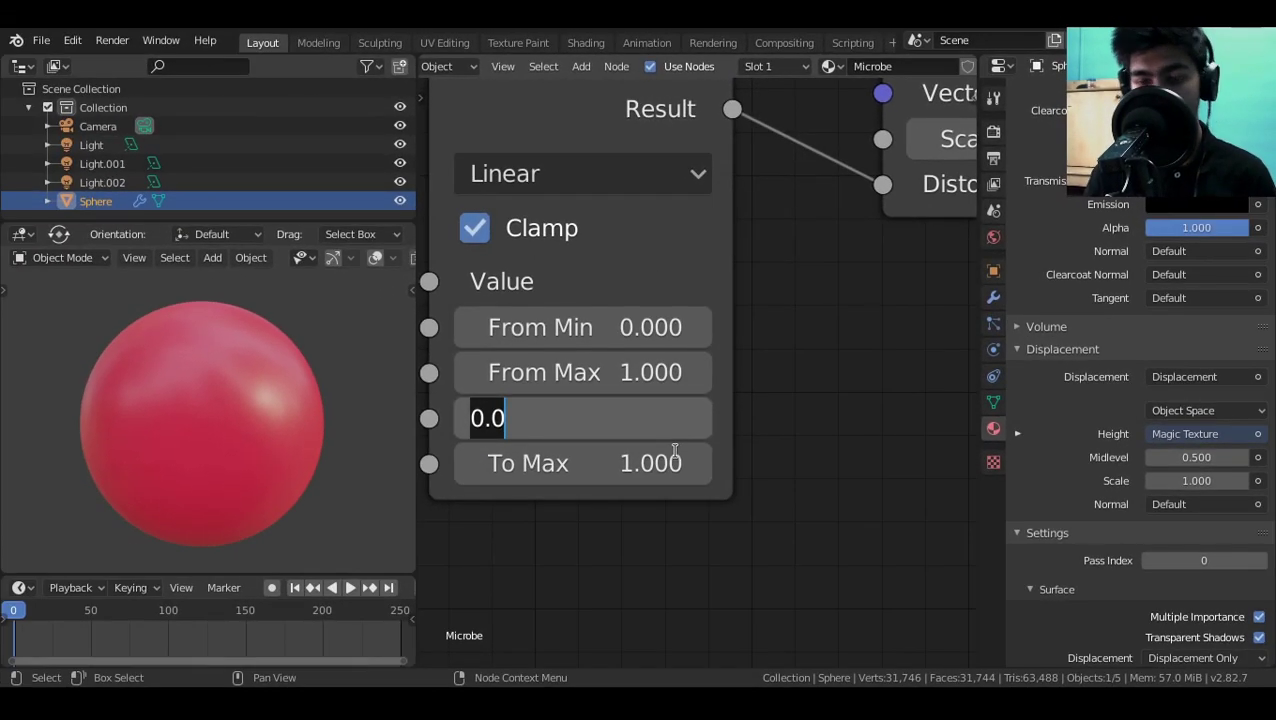
text(.)
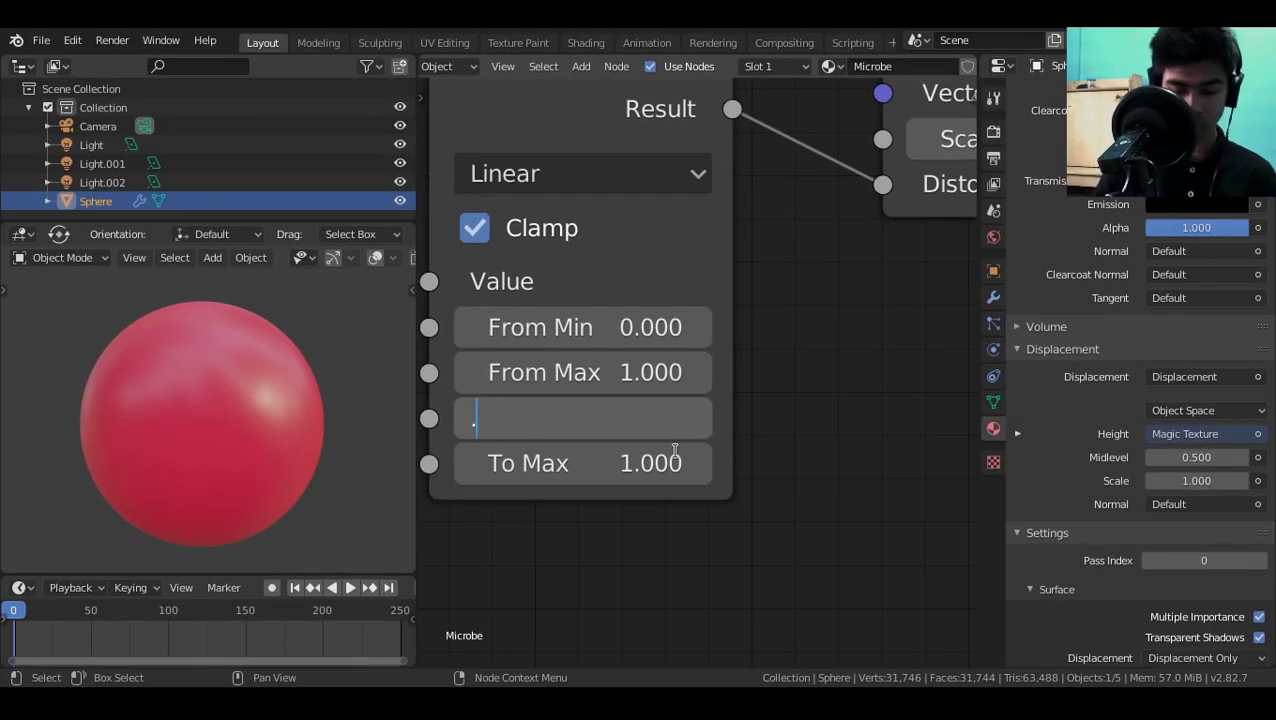
text(8)
key(Return)
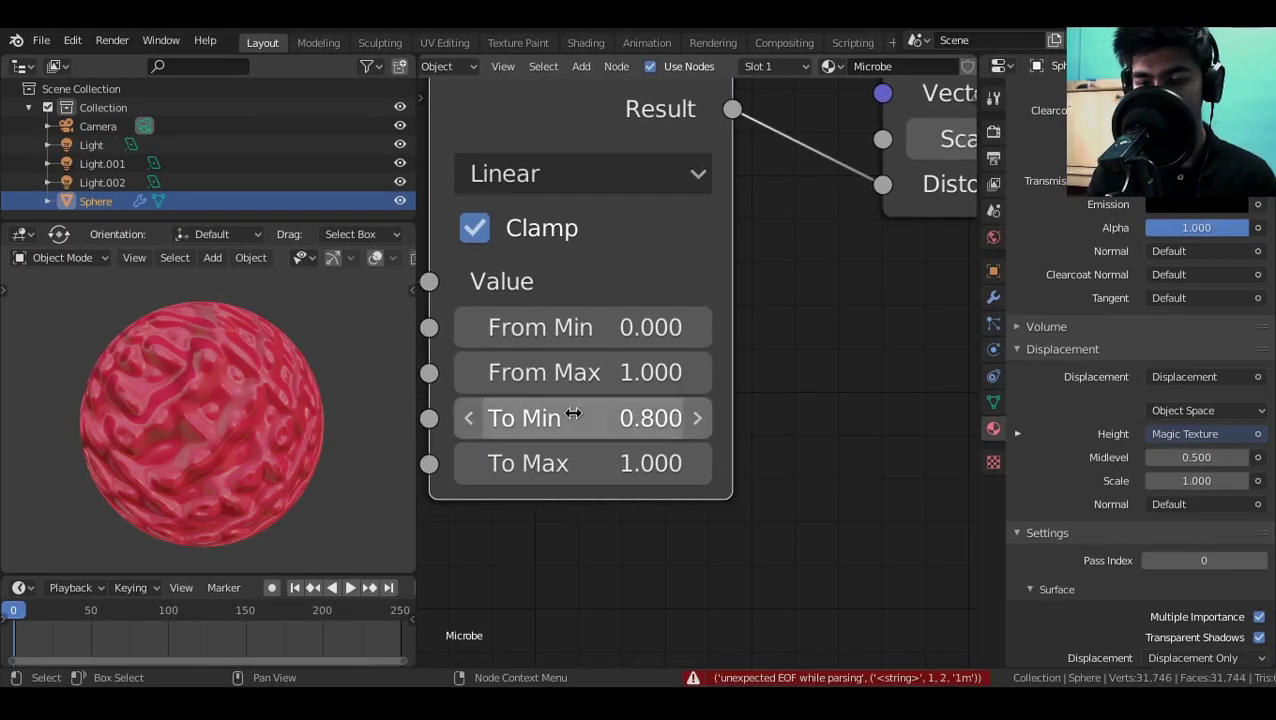
click(688, 465)
scroll(688, 465, down, 3)
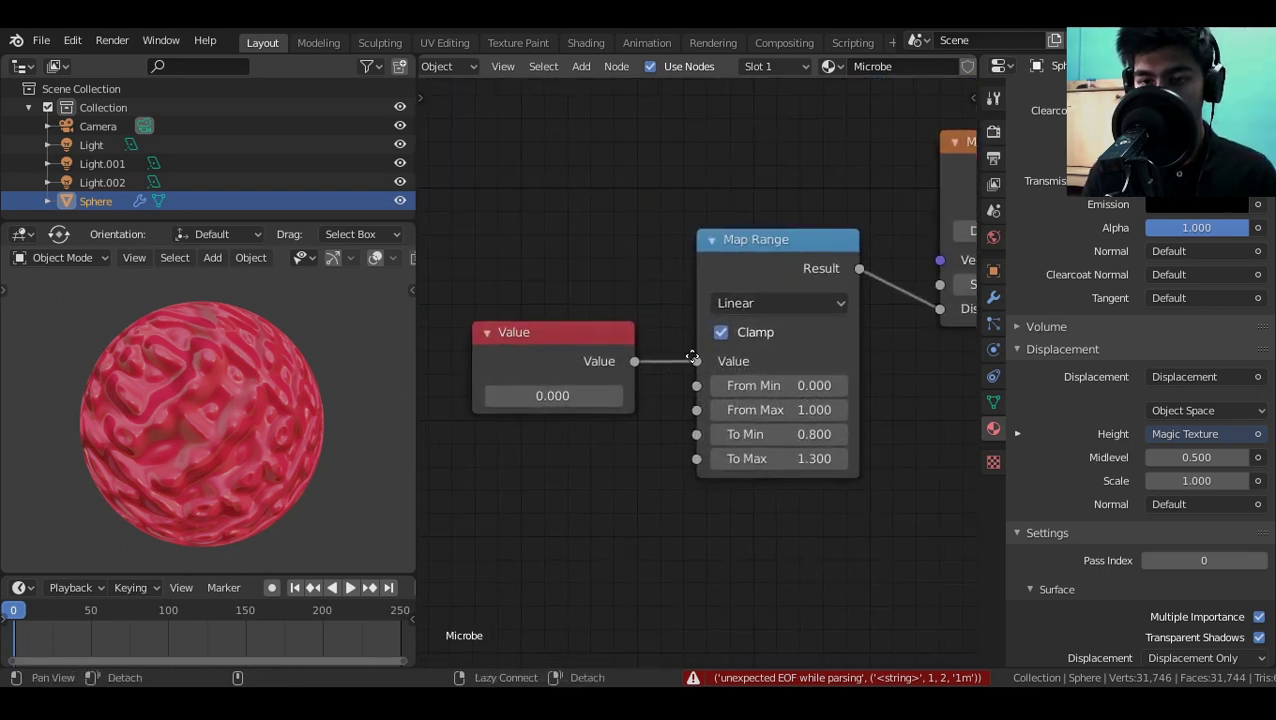
Test the distortion by varying the Value node's number, and reset it to 0.
scroll(735, 390, up, 4)
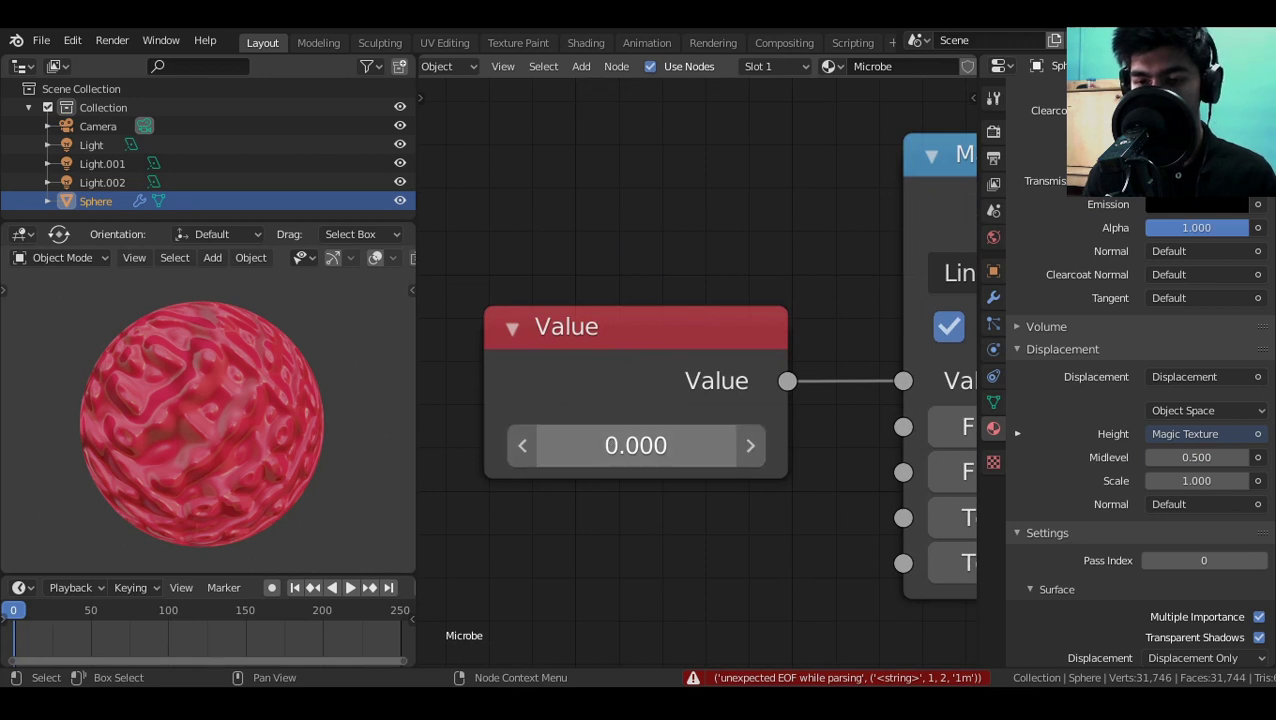
drag(635, 445, 570, 445)
scroll(803, 441, down, 6)
middle_drag(840, 391, 747, 390)
click(539, 418)
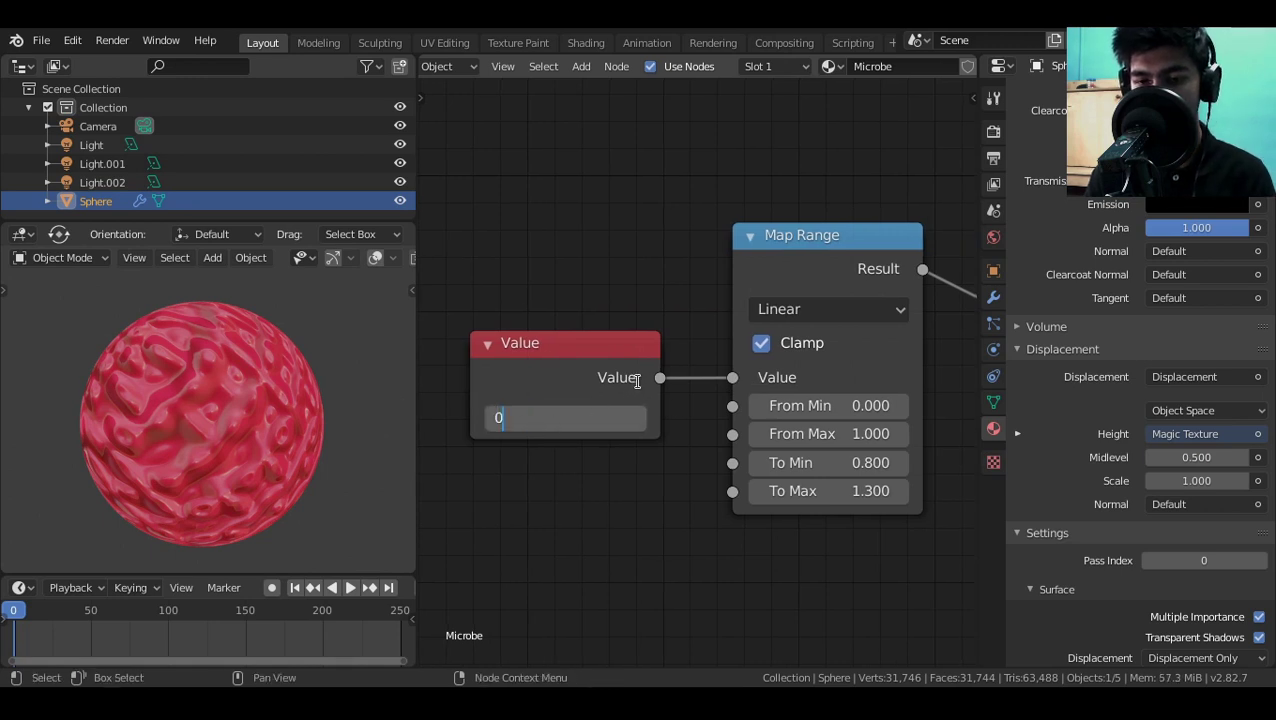
scroll(620, 410, up, 1)
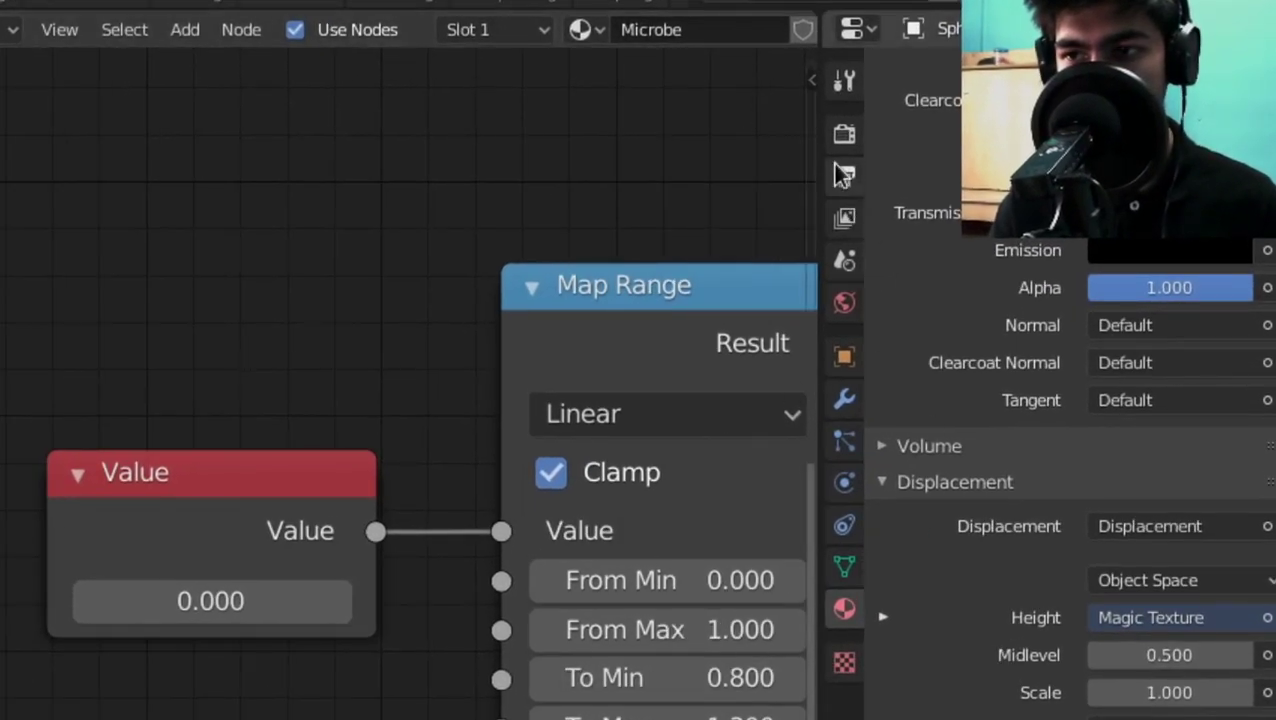
Show the scene's output properties and set the animation's end frame to 48.
click(838, 138)
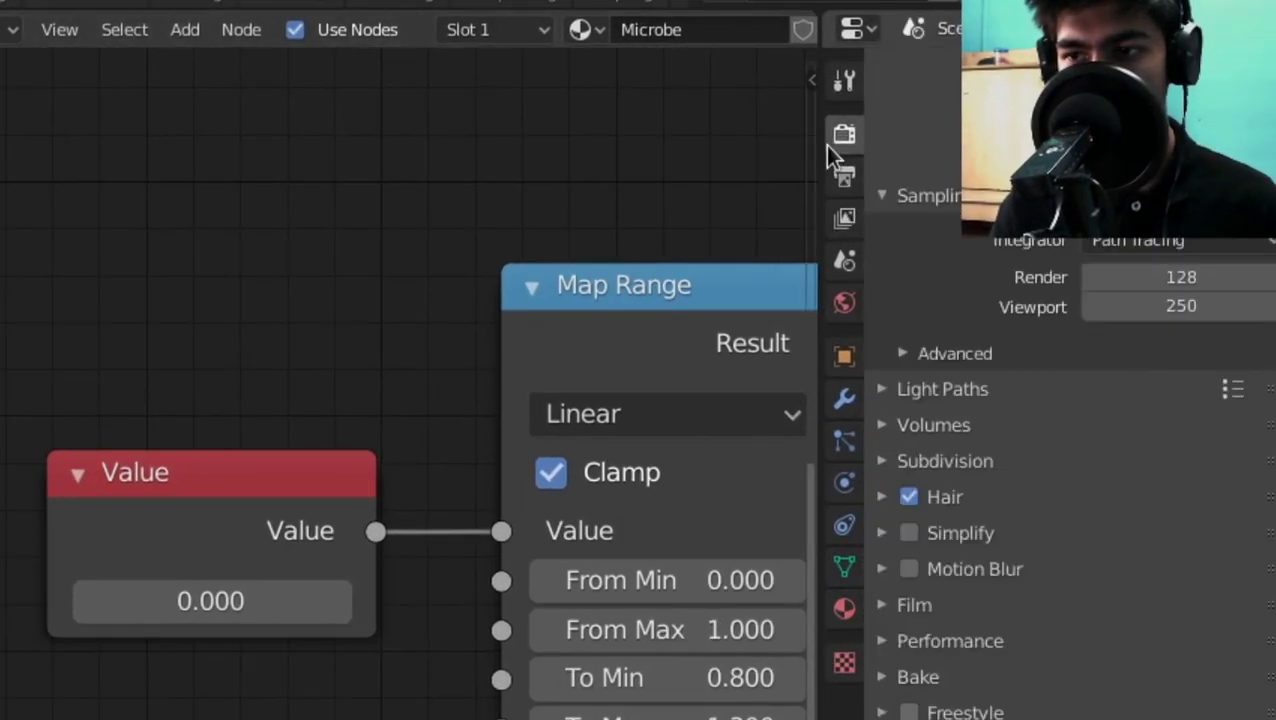
click(838, 178)
click(1140, 437)
click(1155, 437)
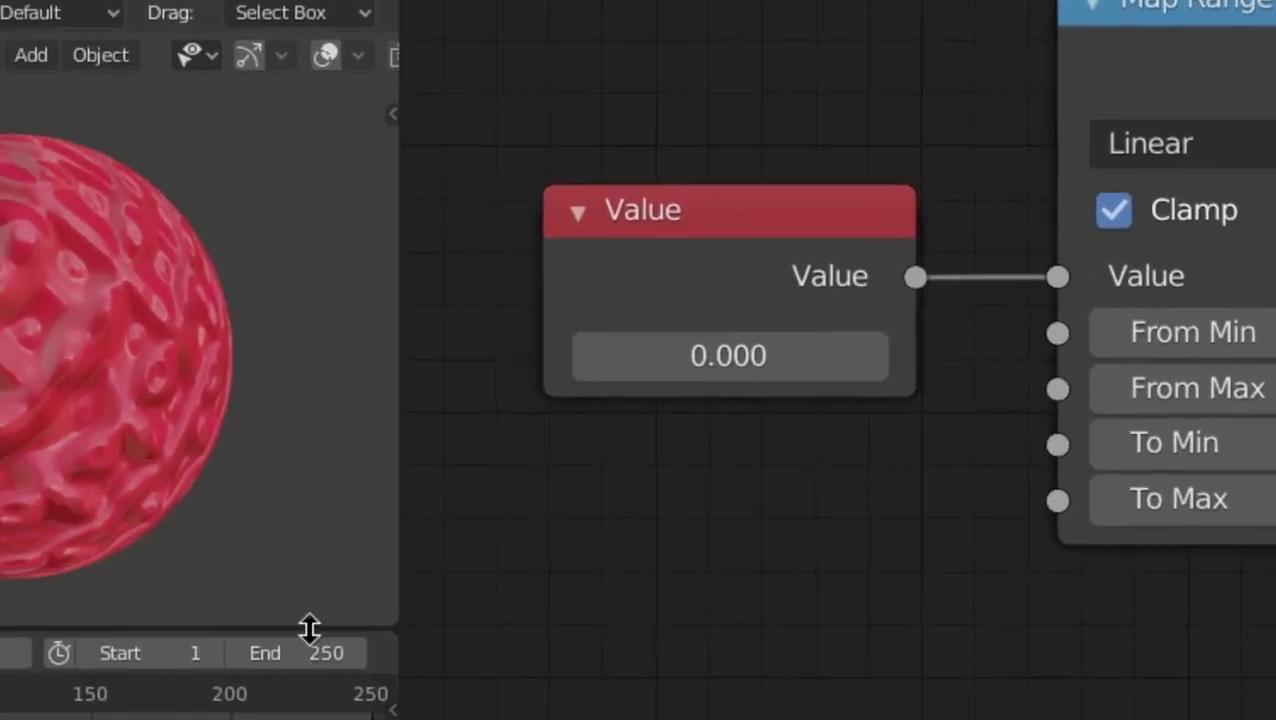
click(310, 652)
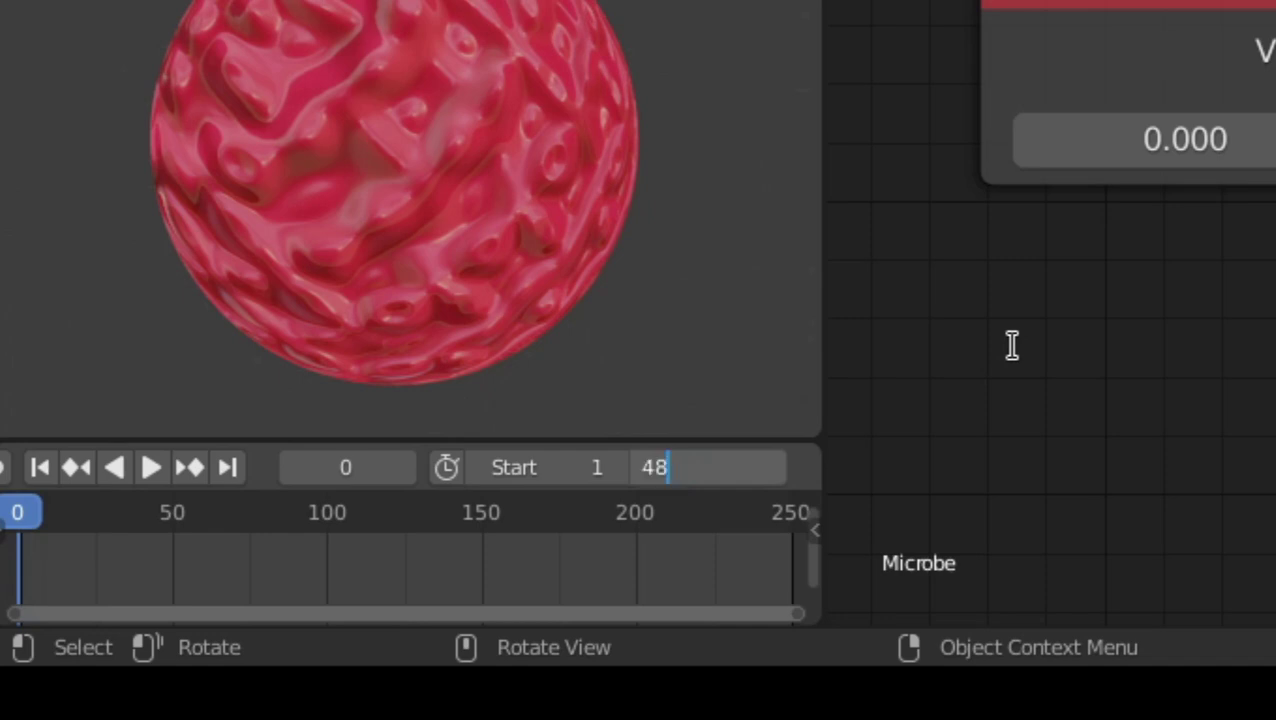
text(48)
key(Return)
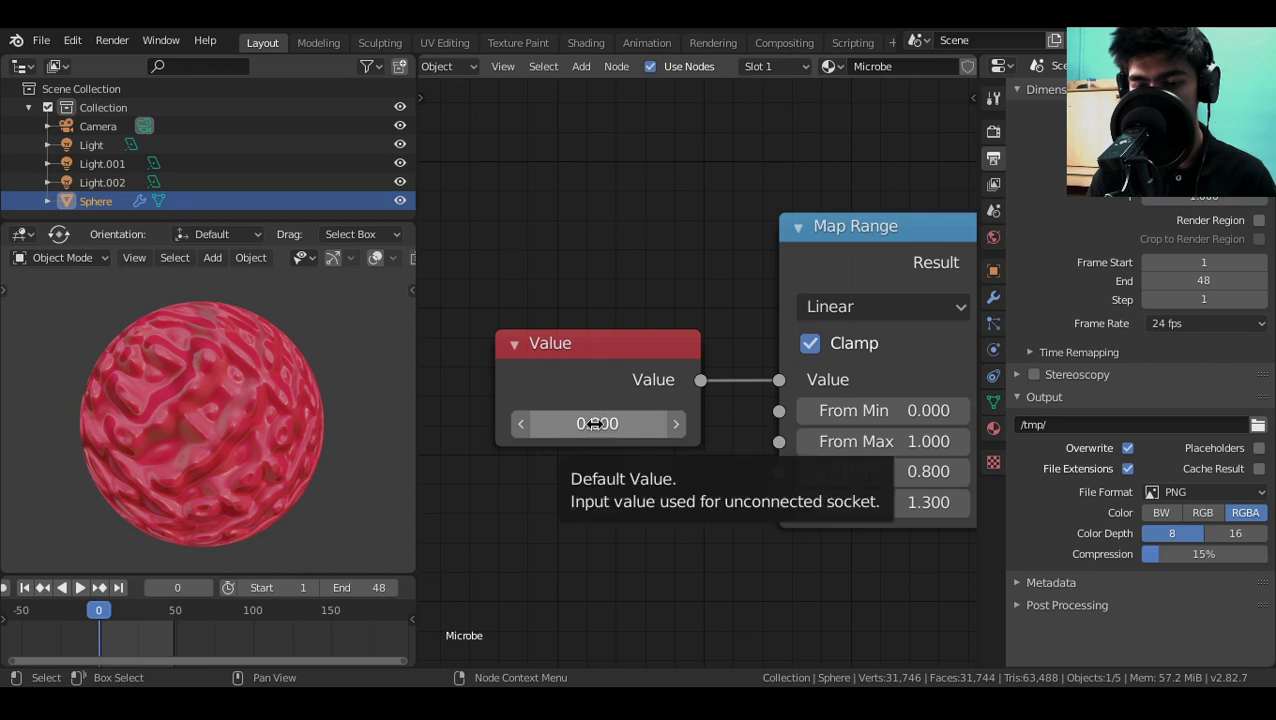
Keyframe the Value node at 0 on frame 0 and at 1 on frame 24.
key(i)
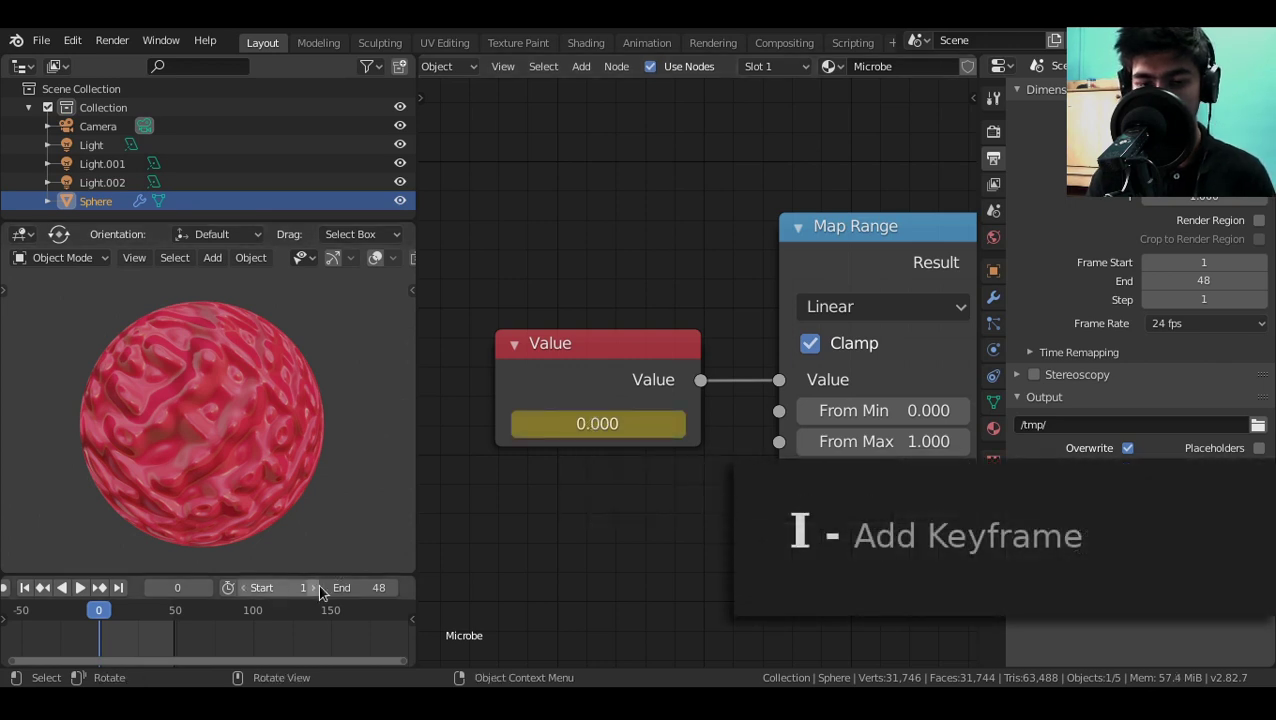
drag(182, 594, 200, 594)
click(210, 588)
click(210, 588)
click(210, 588)
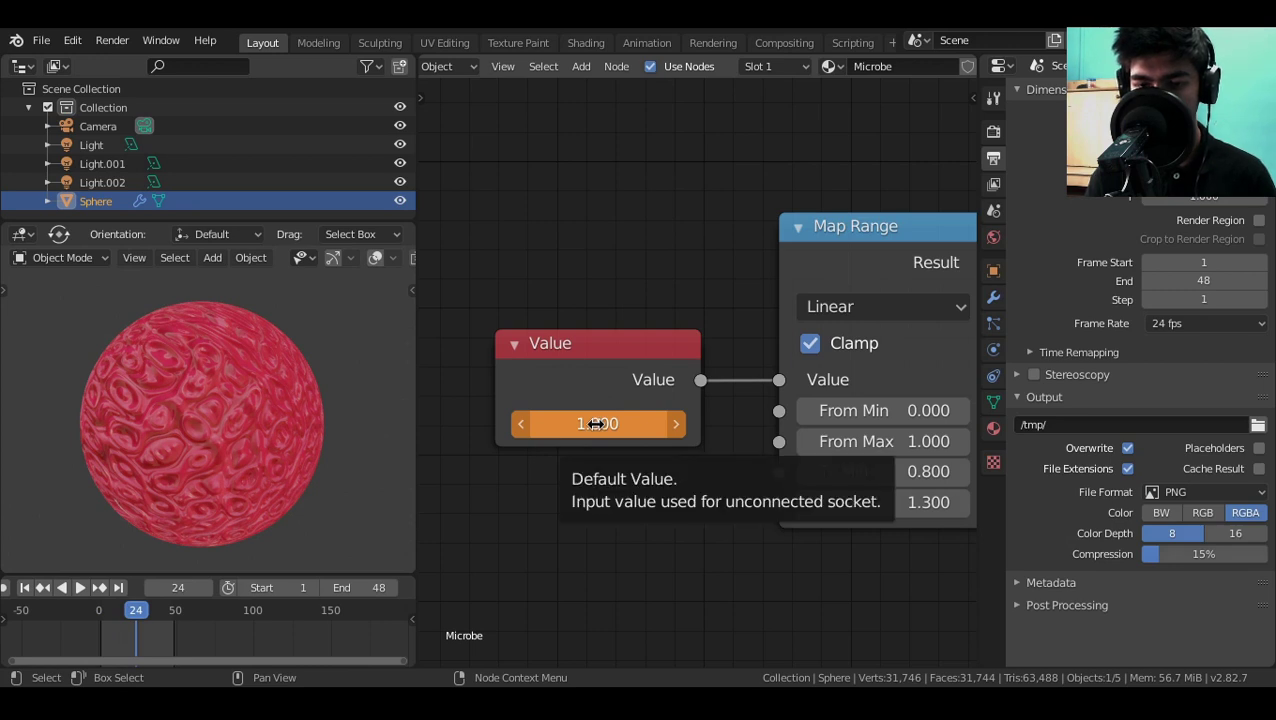
key(i)
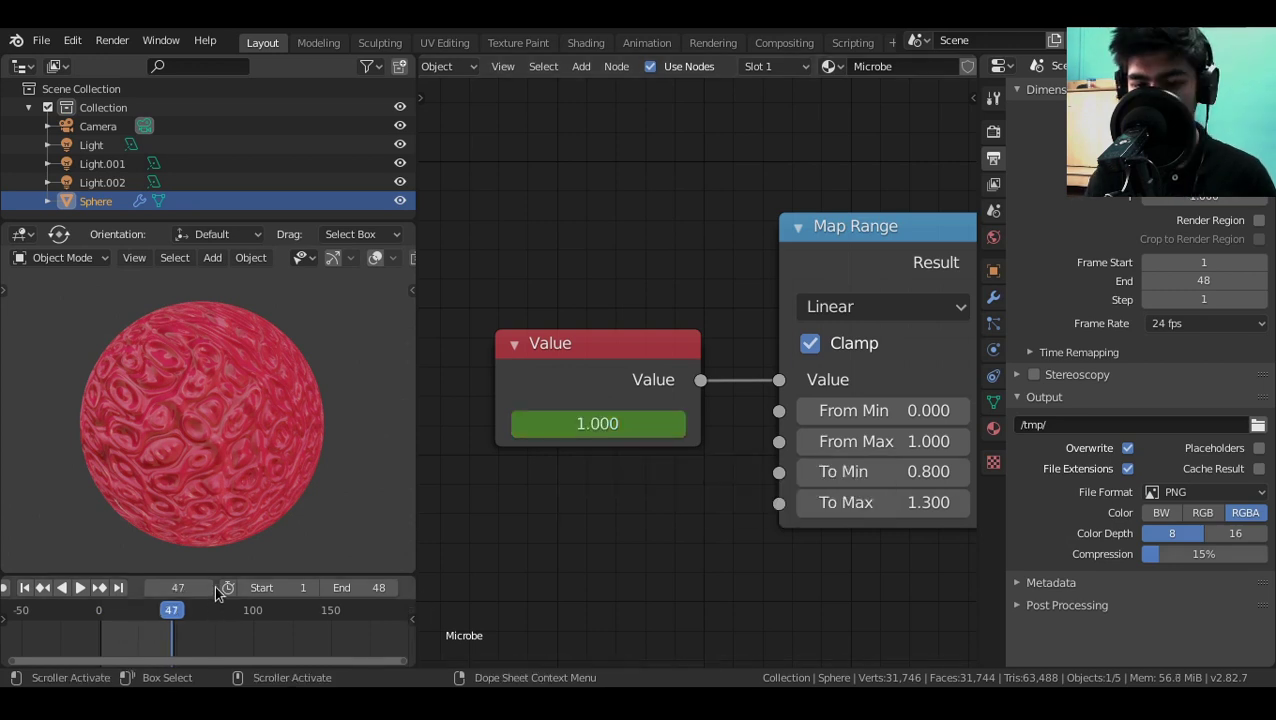
Keyframe the Value node at 0 on frame 48 and play the animation.
click(210, 588)
click(611, 428)
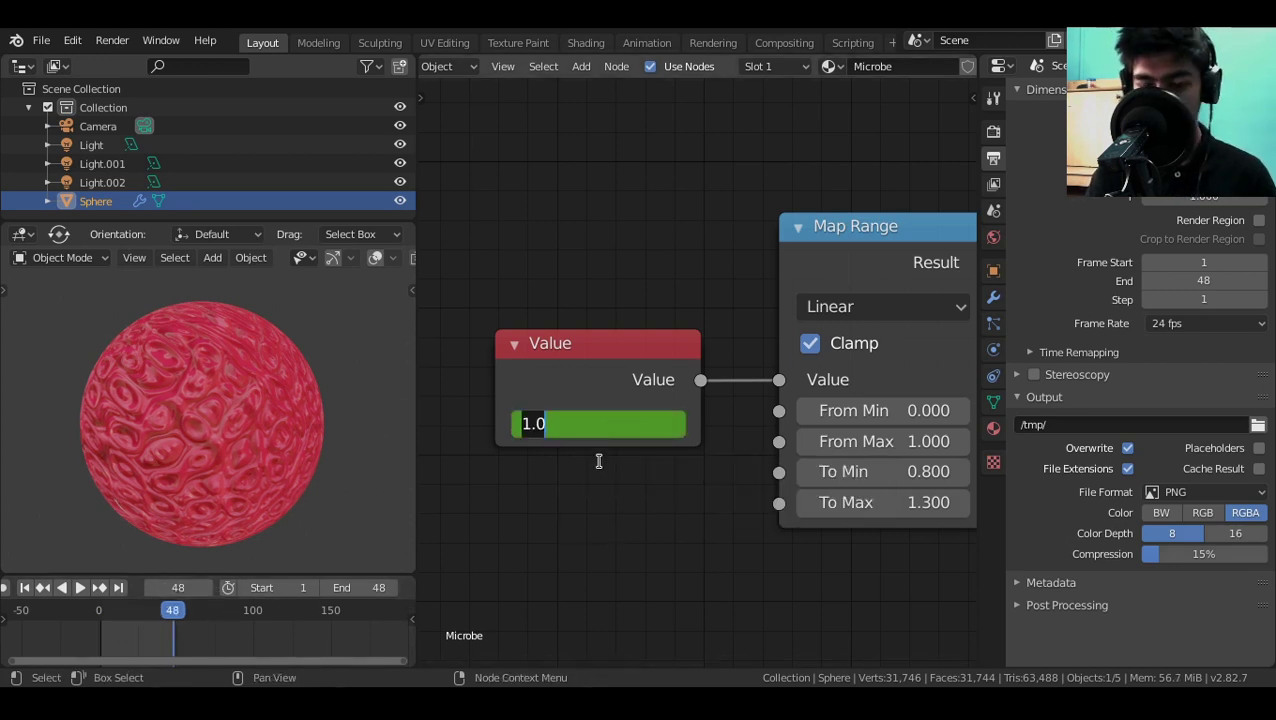
text(0)
key(Return)
key(i)
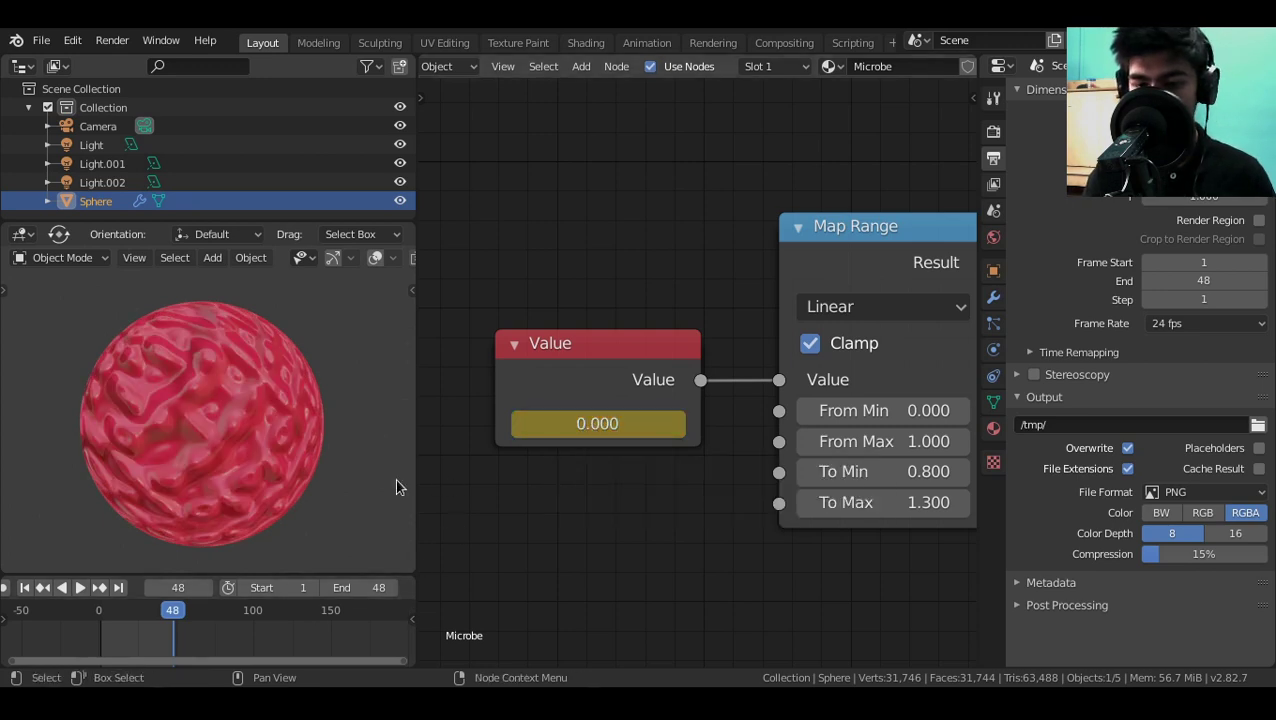
key(space)
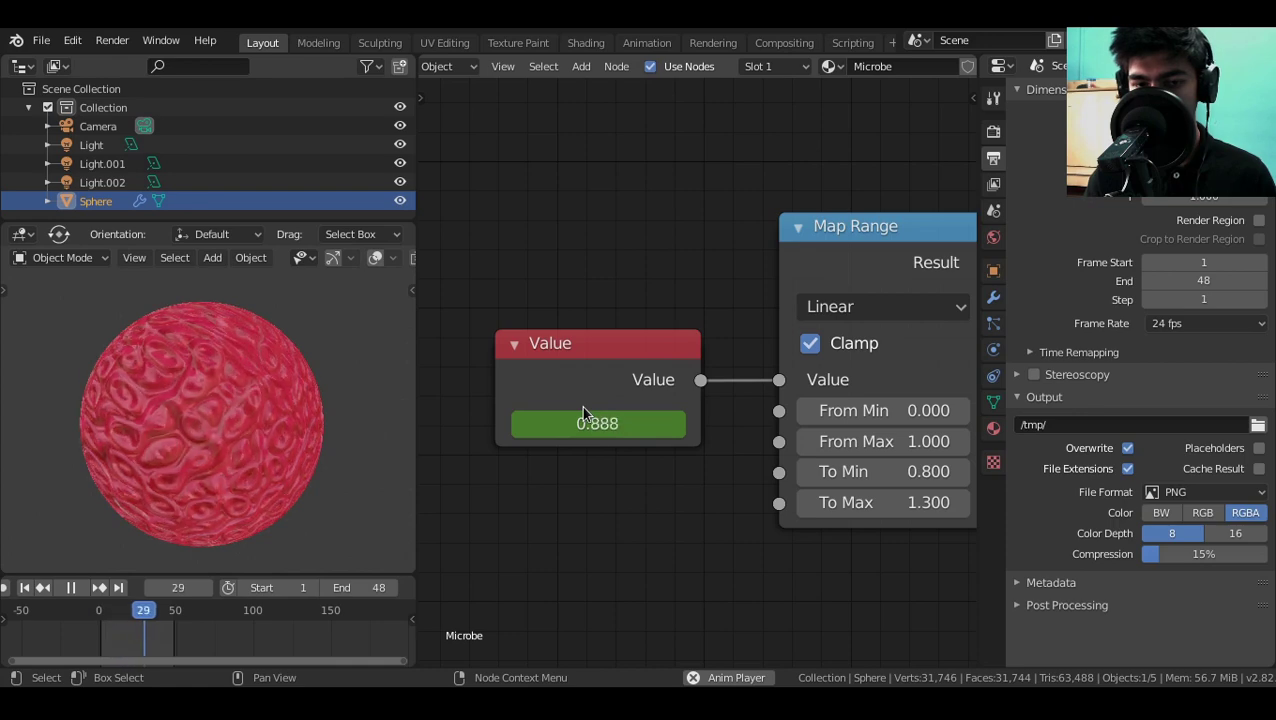
scroll(188, 462, up, 6)
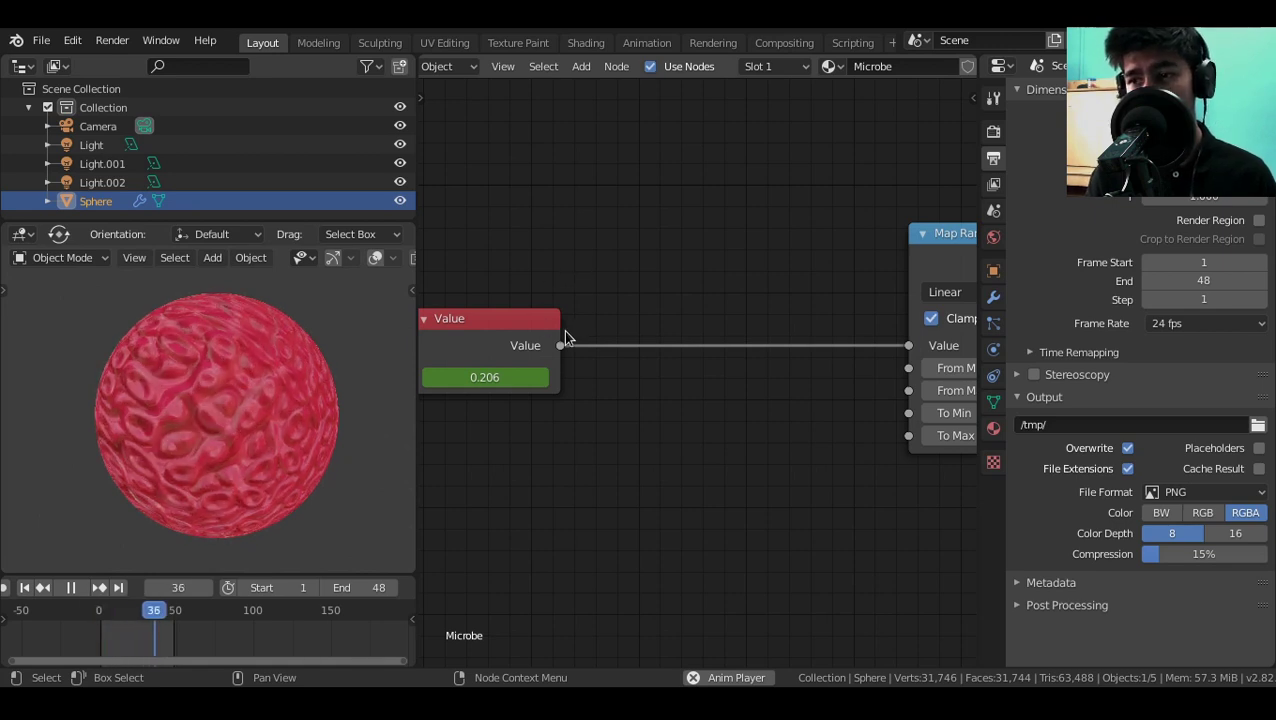
Insert an Invert node on the link between the Value and Map Range nodes, and stop the playback.
scroll(639, 365, up, 2)
scroll(630, 372, down, 3)
middle_drag(621, 379, 612, 379)
key(shift+a)
mouse_move(720, 368)
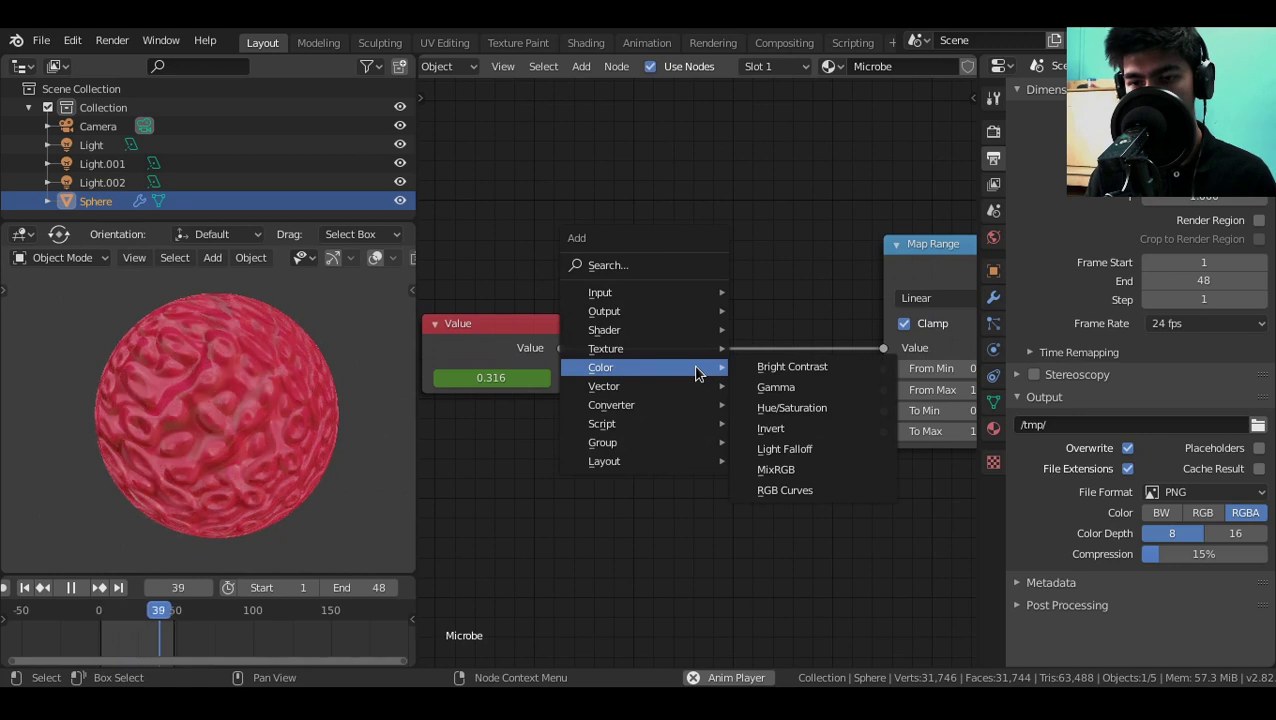
click(766, 430)
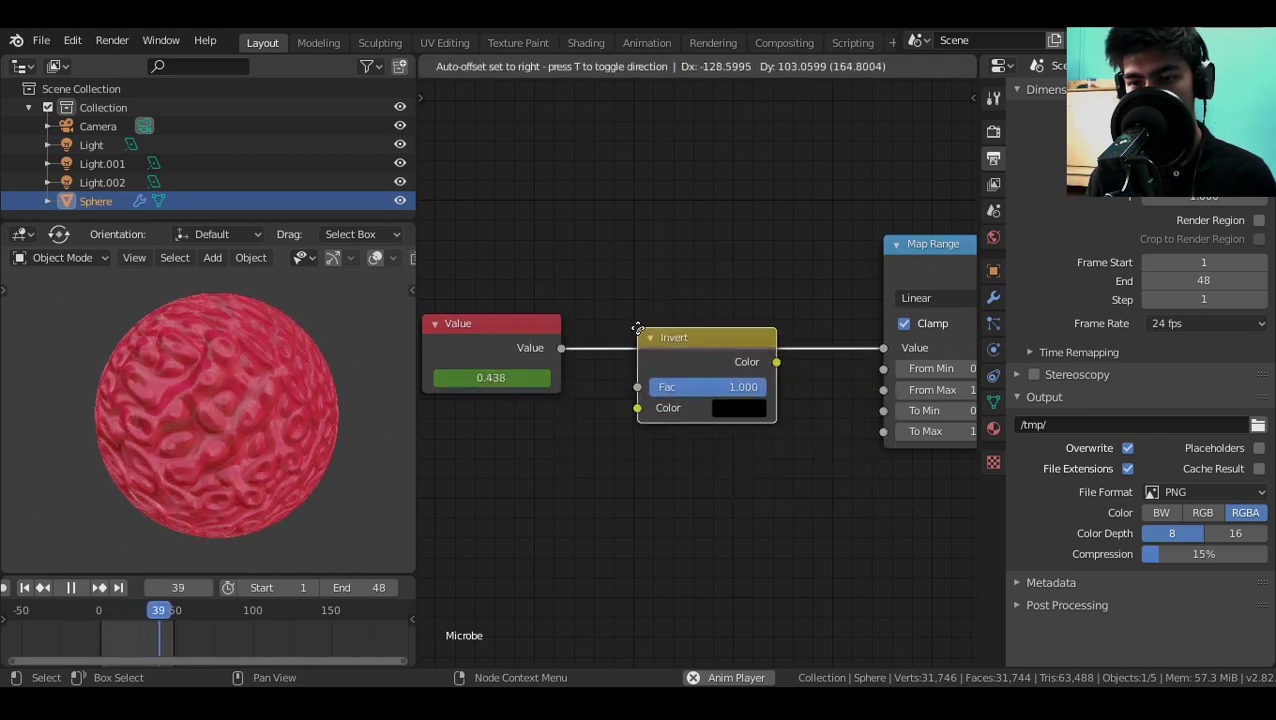
click(666, 307)
key(space)
click(670, 308)
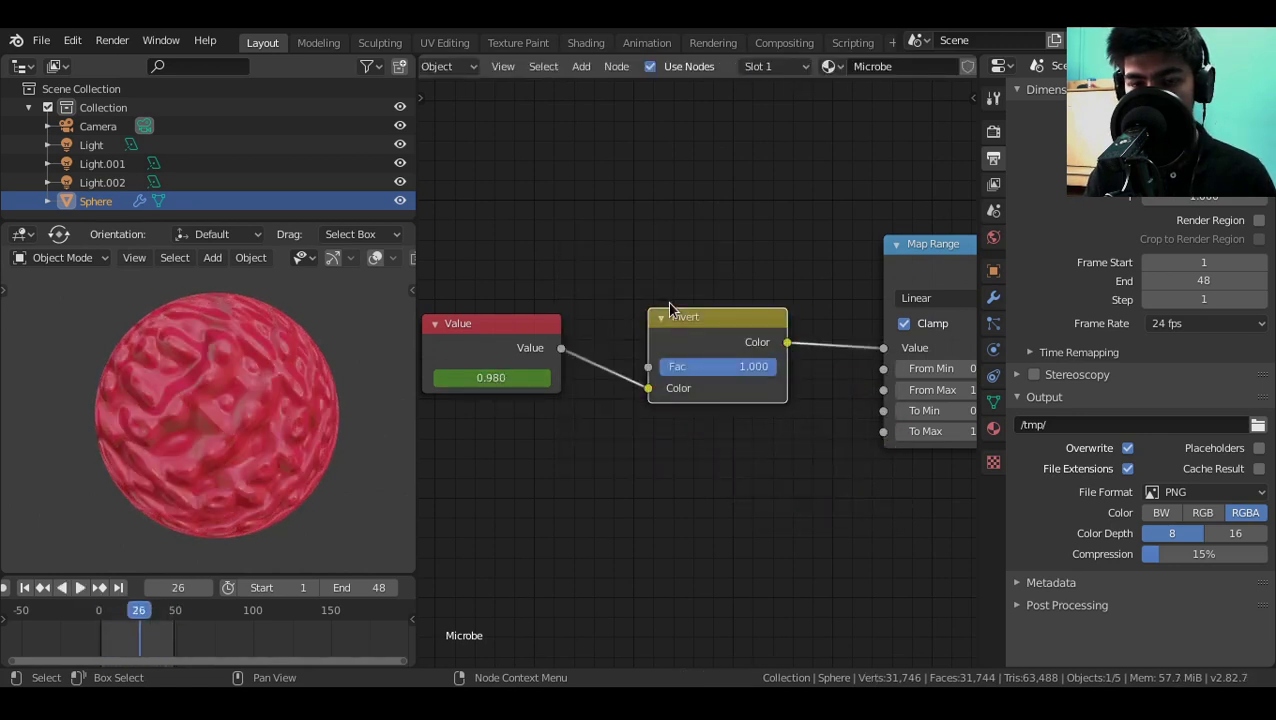
Toggle muting of the Invert node repeatedly to compare its effect on the sphere's surface.
key(m)
key(m)
key(m)
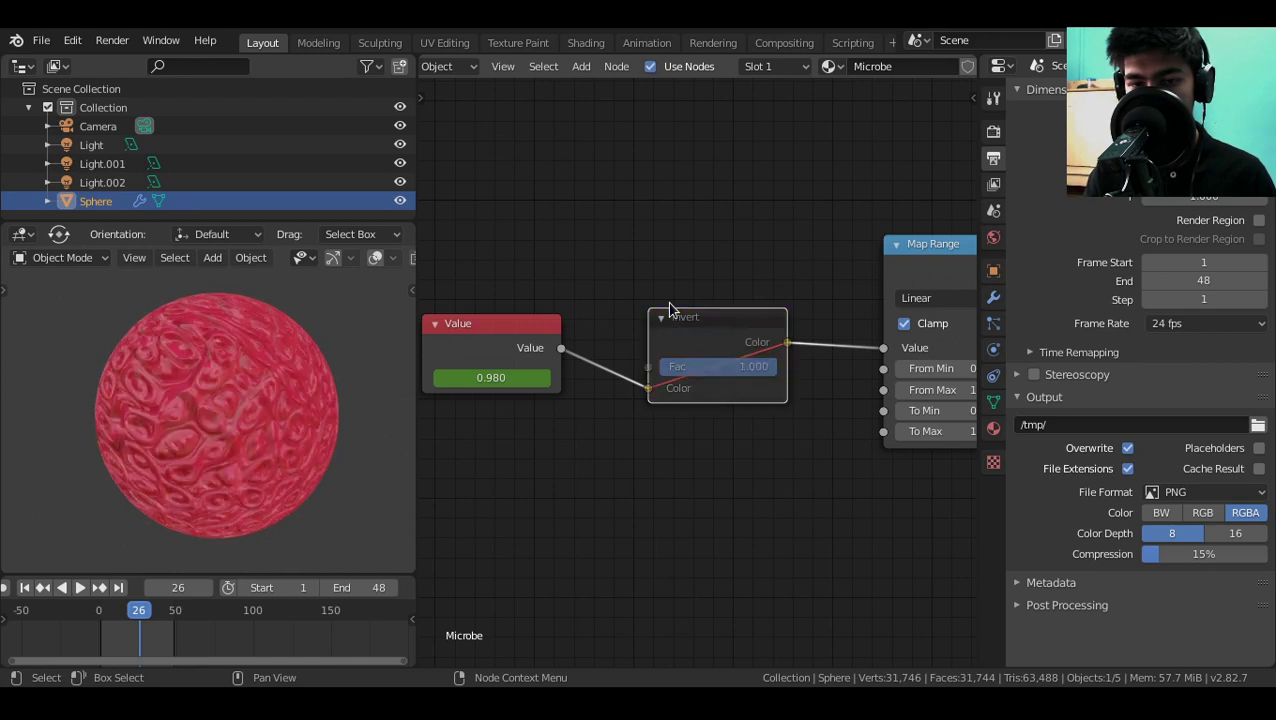
key(m)
key(m)
key(m)
key(m)
key(m)
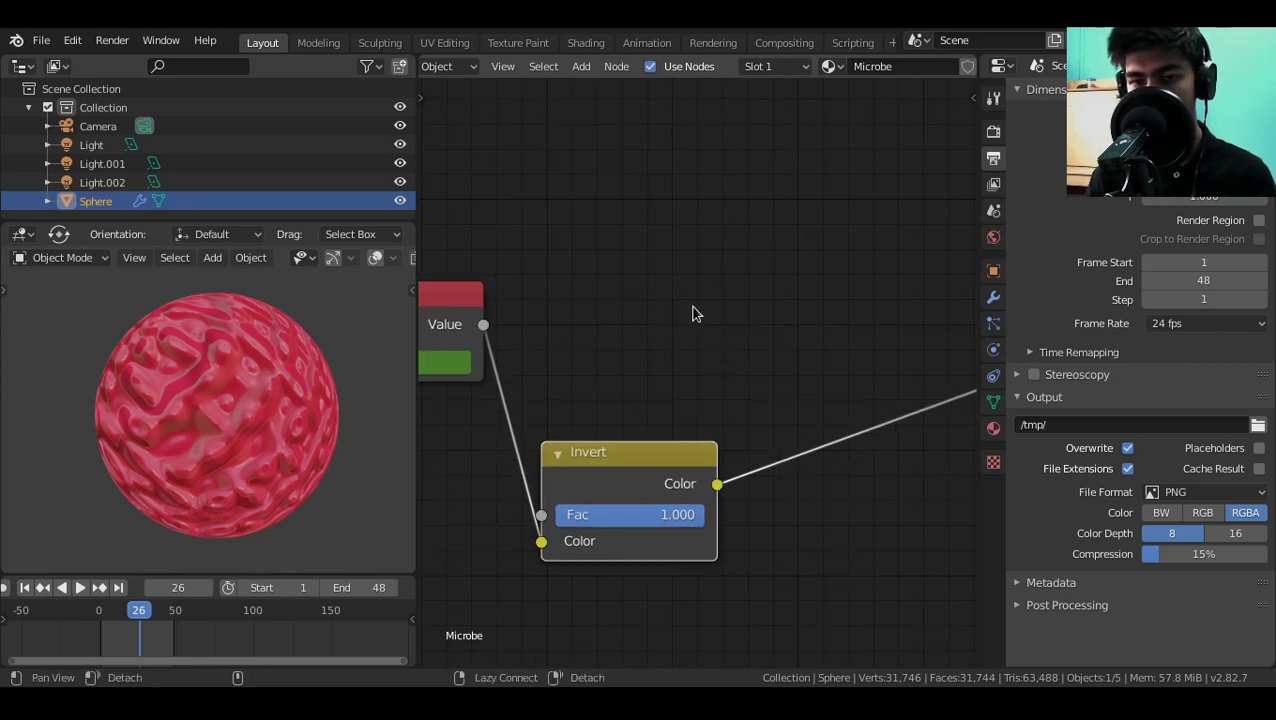
Move the Invert node so its Color input lines up with the Value node's output.
middle_drag(695, 313, 650, 344)
scroll(648, 347, down, 2)
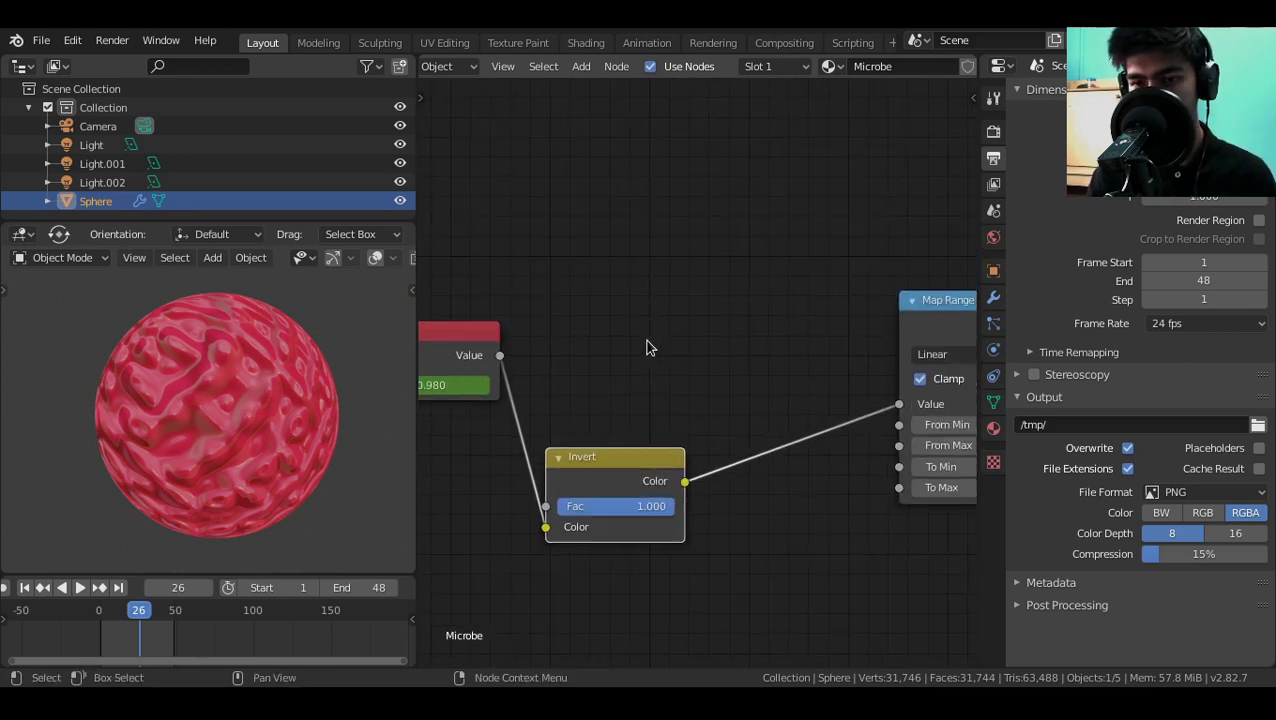
drag(616, 481, 683, 305)
middle_drag(683, 305, 751, 380)
mouse_move(752, 373)
mouse_down()
mouse_move(672, 373)
mouse_move(760, 373)
mouse_up()
Add a Noise Texture node above the Value node and preview its Fac output on the sphere.
scroll(717, 352, down, 1)
middle_drag(601, 291, 747, 350)
scroll(747, 350, up, 3)
key(shift+a)
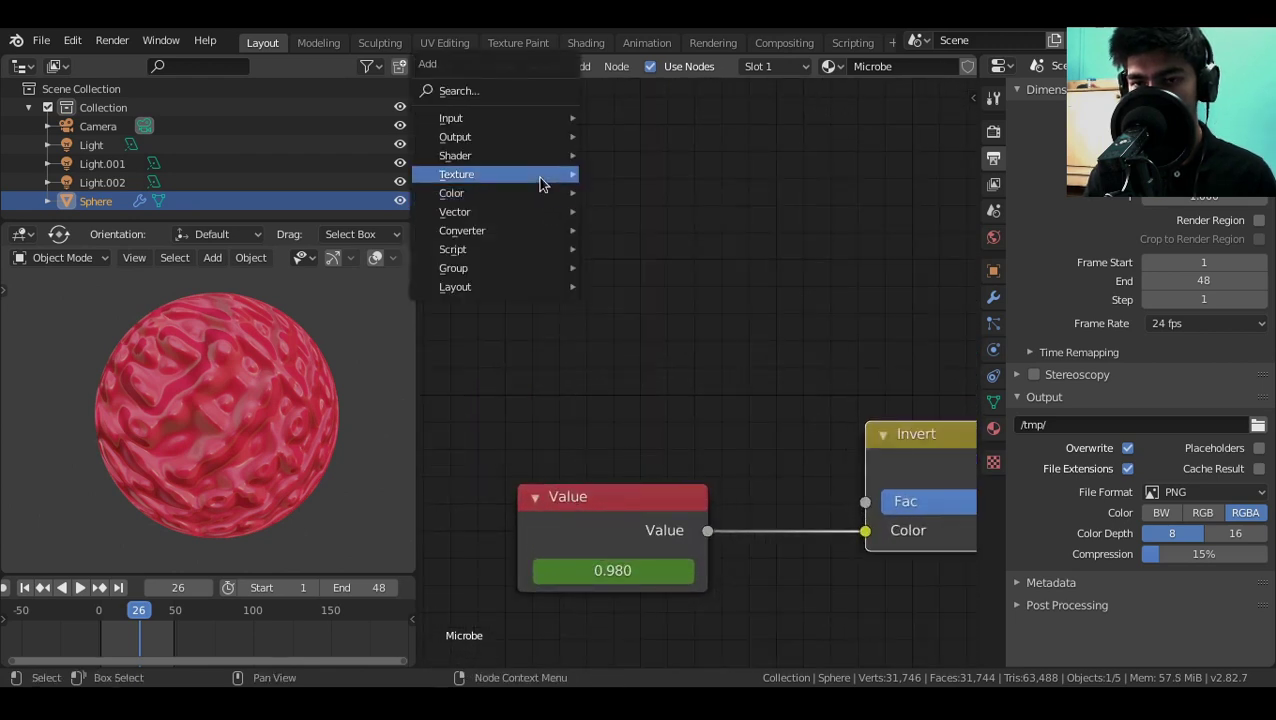
mouse_move(538, 176)
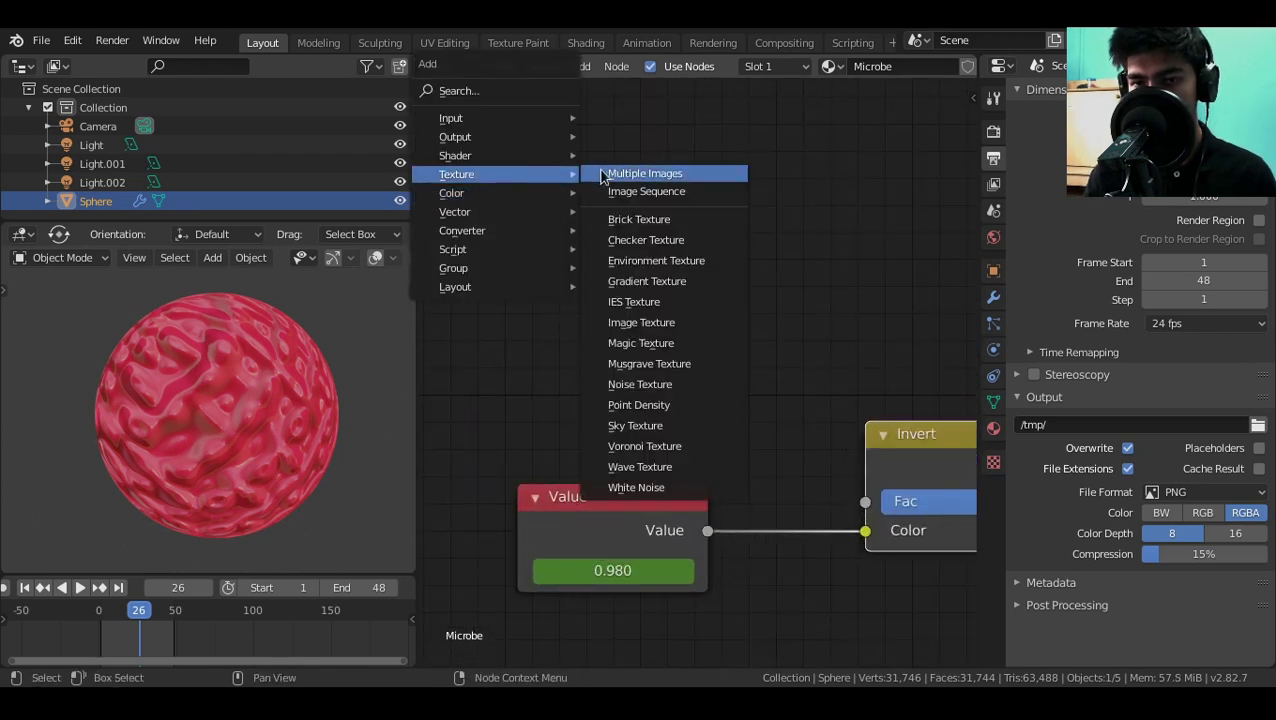
click(640, 384)
click(590, 277)
ctrl+shift+click(590, 277)
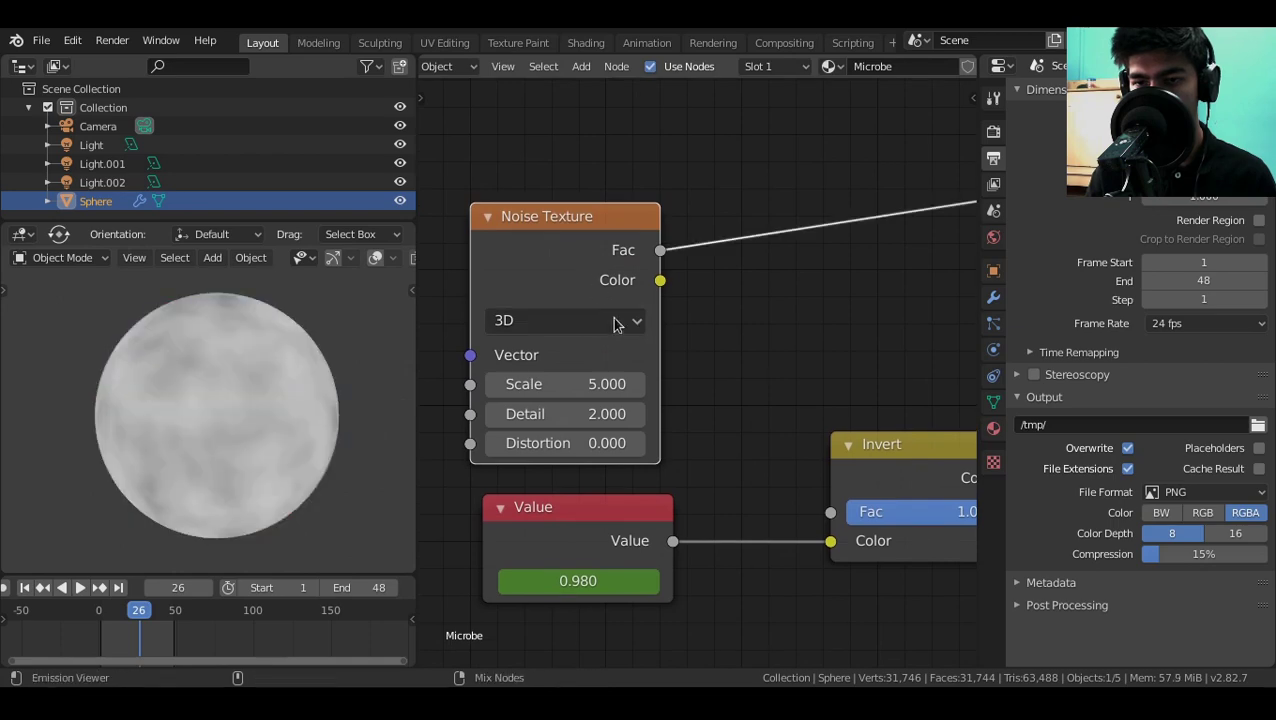
Insert a ColorRamp node on the Noise Texture's Fac output link.
scroll(427, 359, down, 1)
middle_drag(696, 374, 540, 491)
scroll(540, 491, down, 1)
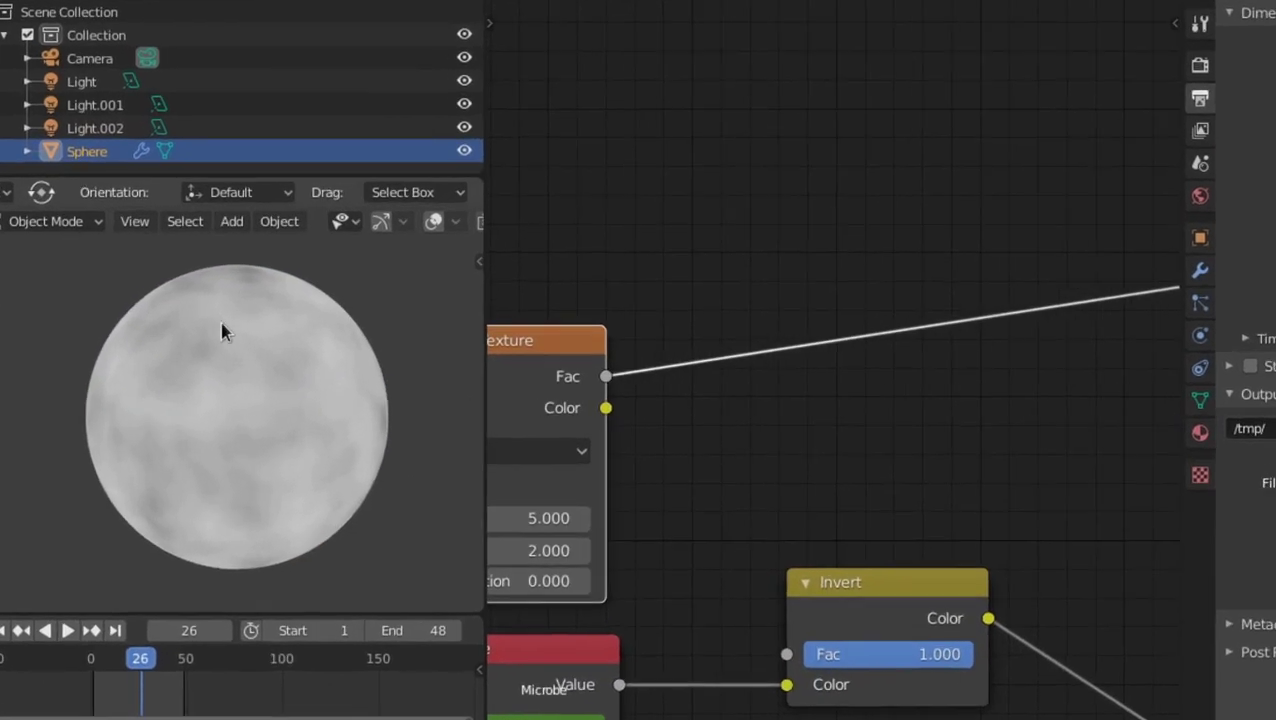
key(shift+a)
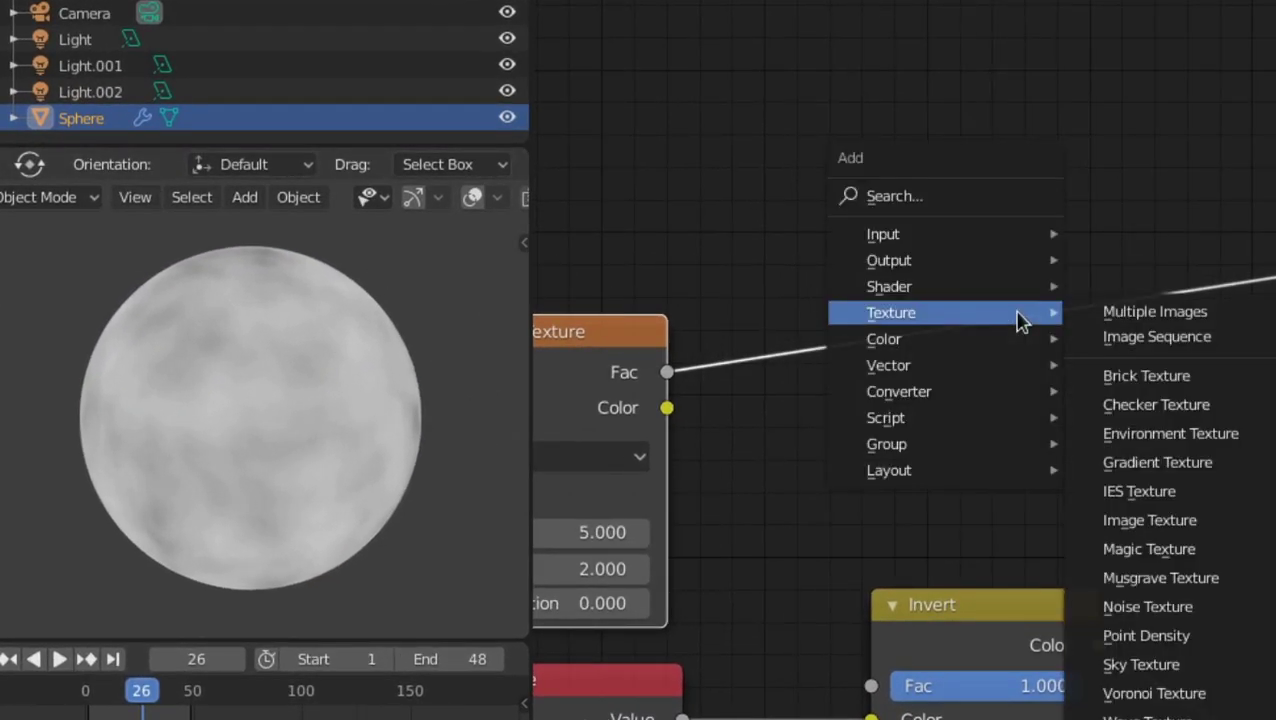
mouse_move(988, 395)
click(1139, 72)
click(752, 177)
Sharpen the ColorRamp's contrast with the black stop at position 0.486 and the white stop just beyond it.
scroll(850, 360, up, 3)
middle_drag(938, 388, 857, 373)
drag(1162, 397, 988, 410)
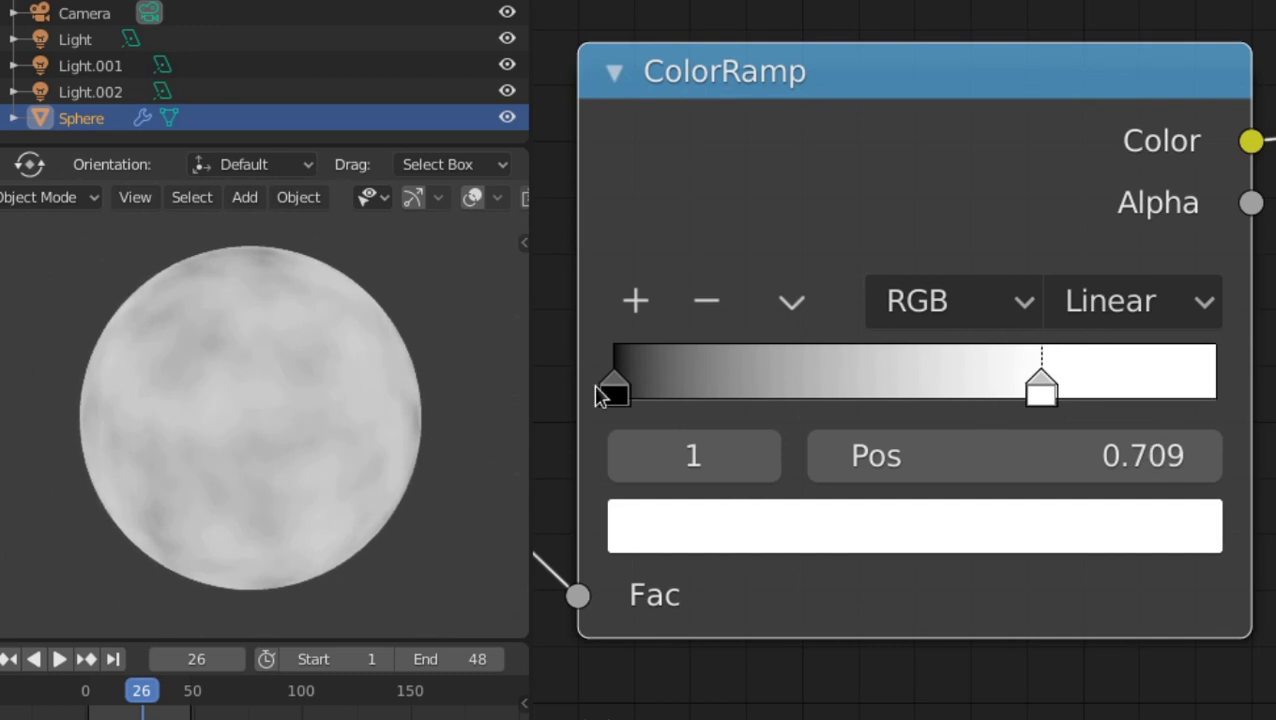
middle_drag(600, 393, 642, 387)
drag(658, 388, 962, 388)
drag(1043, 358, 956, 376)
Increase the Noise Texture's Scale to 7.610.
scroll(958, 386, down, 5)
middle_drag(654, 415, 958, 354)
scroll(860, 390, up, 3)
drag(728, 512, 821, 513)
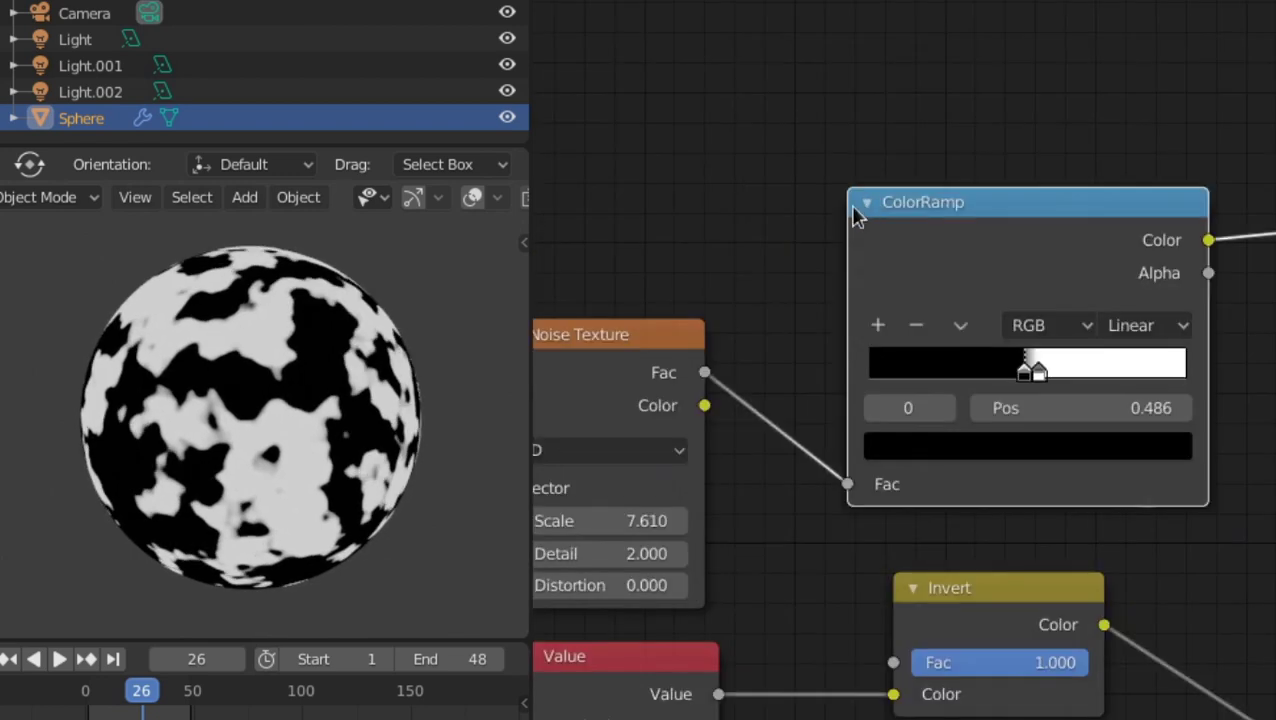
Collapse the ColorRamp node and place it directly above the Noise Texture node.
click(866, 202)
drag(866, 203, 585, 261)
middle_drag(585, 261, 902, 343)
drag(902, 343, 820, 362)
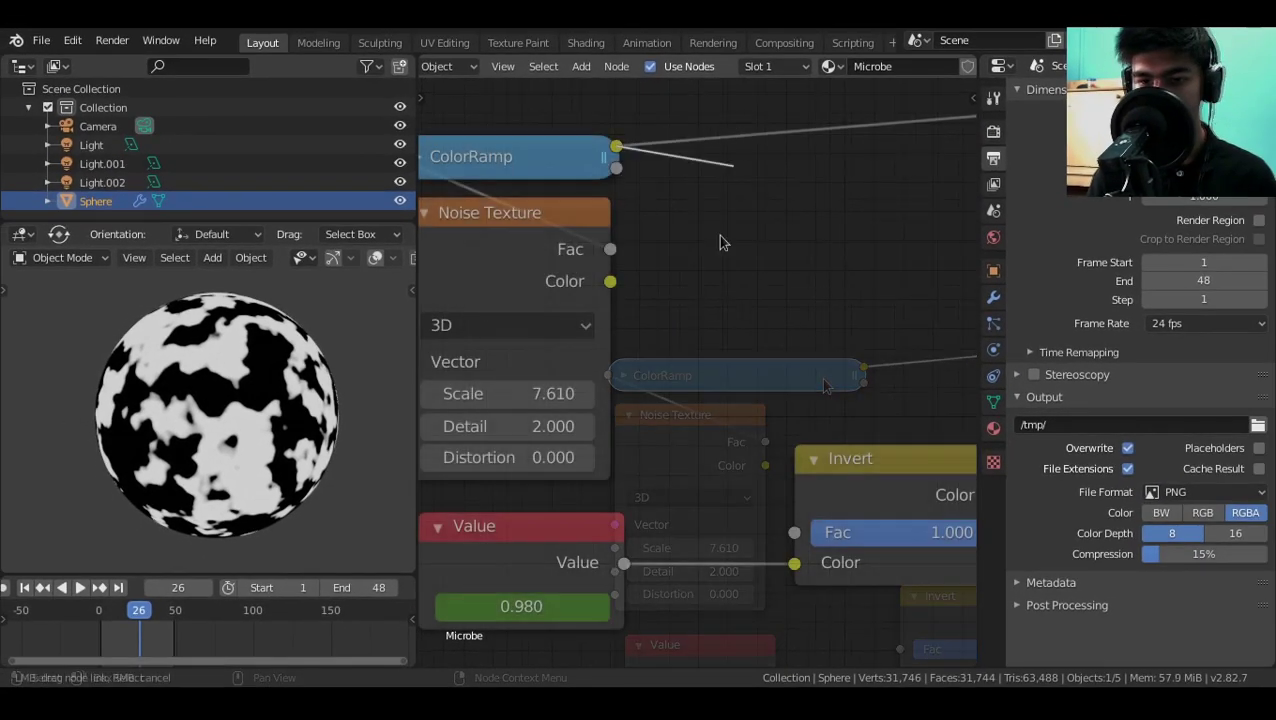
Connect the ColorRamp's Color output to the Invert node's Fac, and review the animated material with the whole node tree framed.
drag(616, 147, 794, 532)
scroll(786, 555, down, 7)
scroll(858, 458, down, 5)
middle_drag(955, 446, 602, 452)
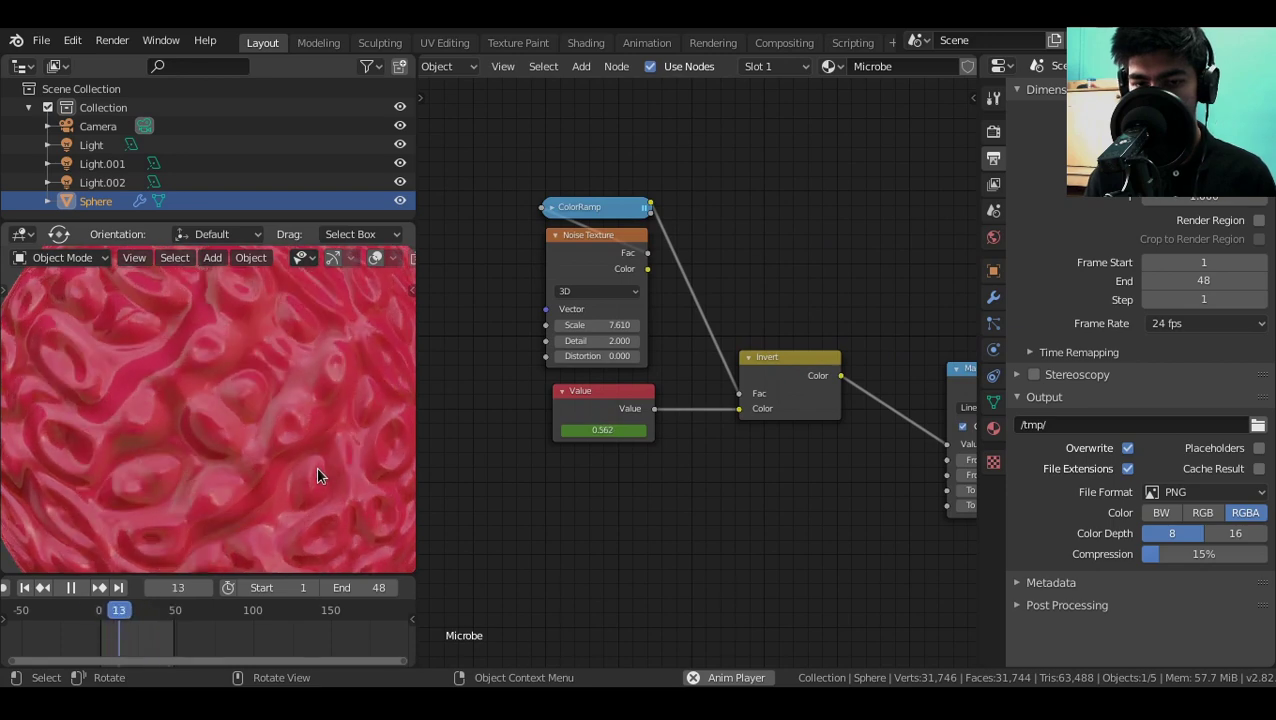
scroll(300, 464, down, 5)
key(Home)
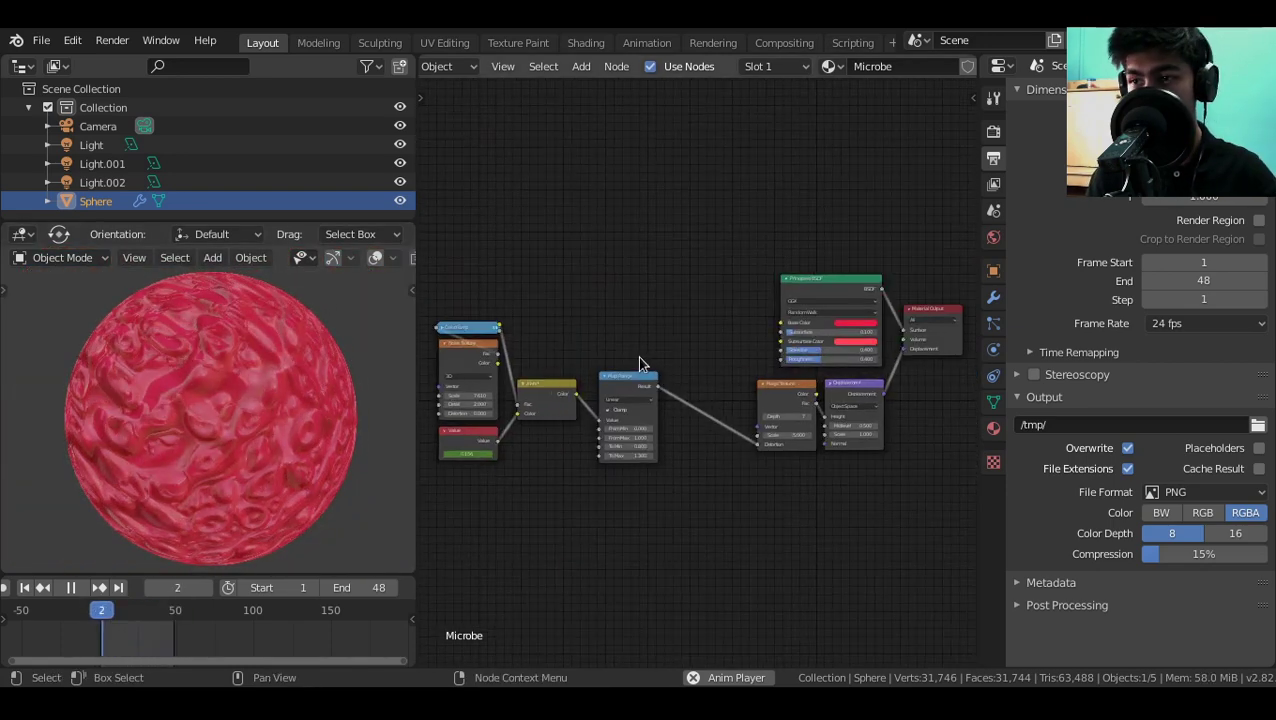
scroll(201, 438, up, 5)
scroll(201, 432, down, 5)
scroll(643, 502, up, 1)
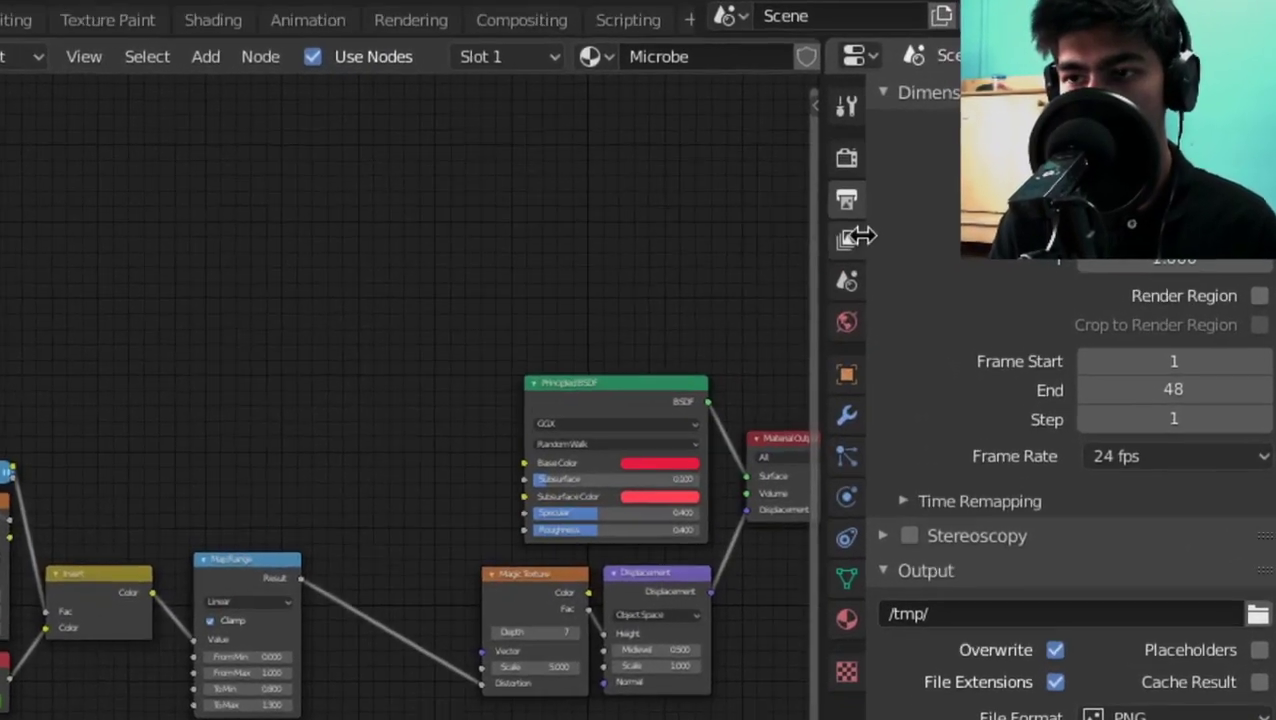
Enable the view layer's Denoising Data pass, and turn on Use Nodes in the Compositing workspace.
click(965, 194)
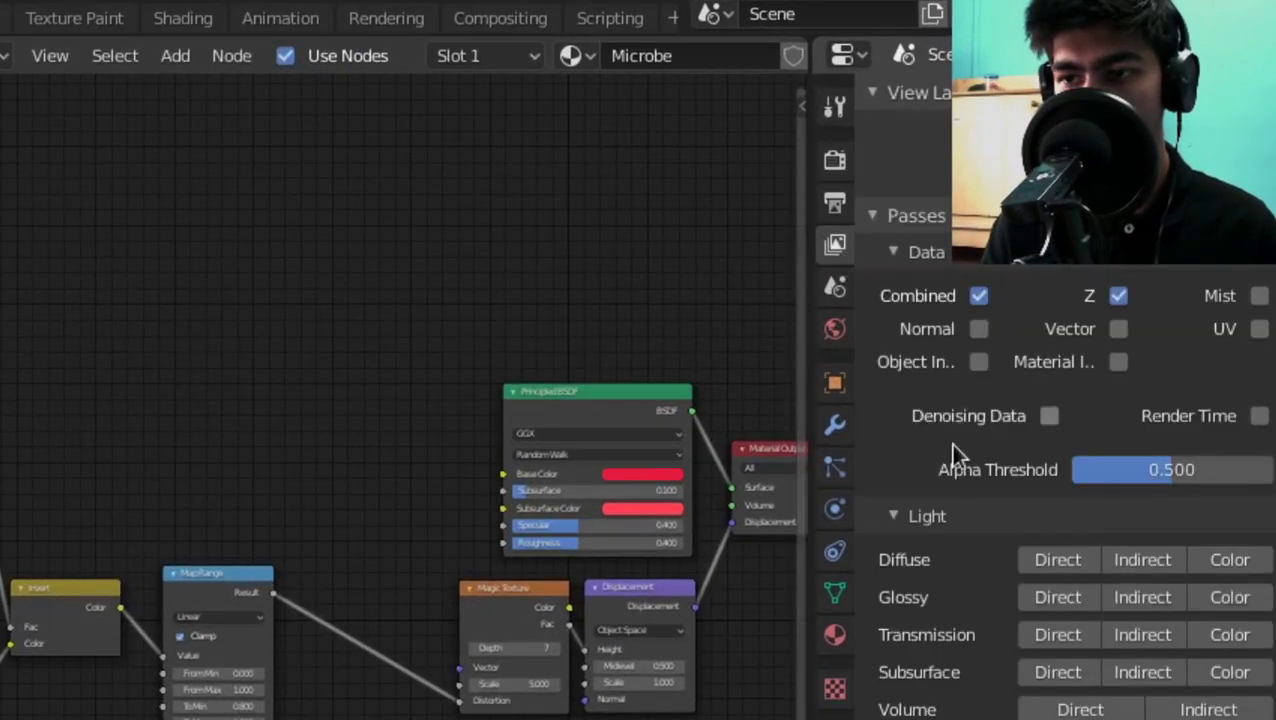
click(1051, 412)
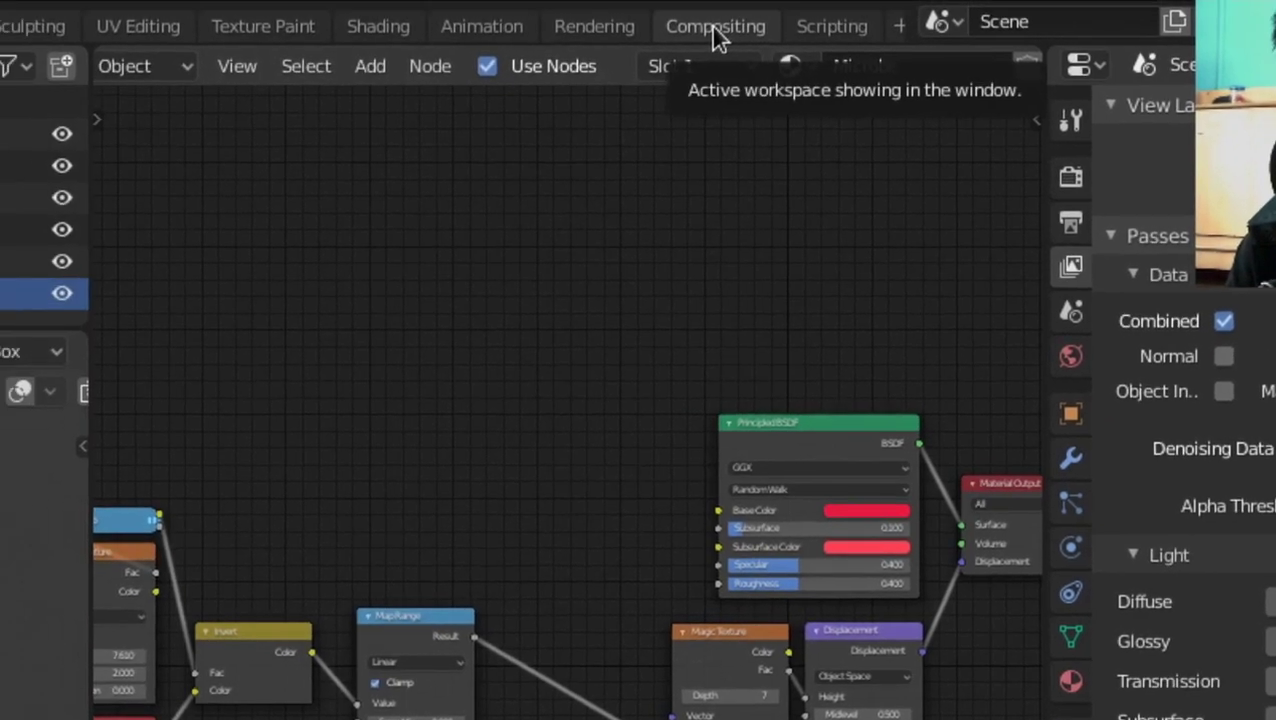
click(500, 18)
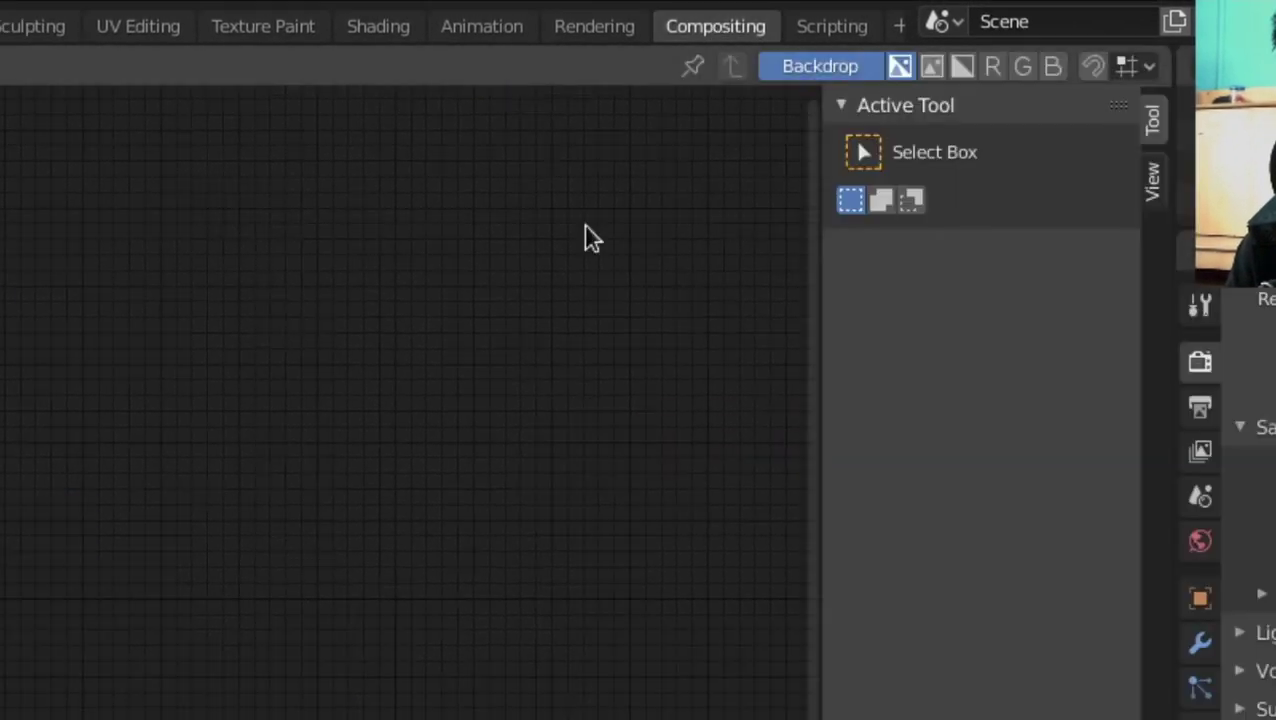
click(298, 66)
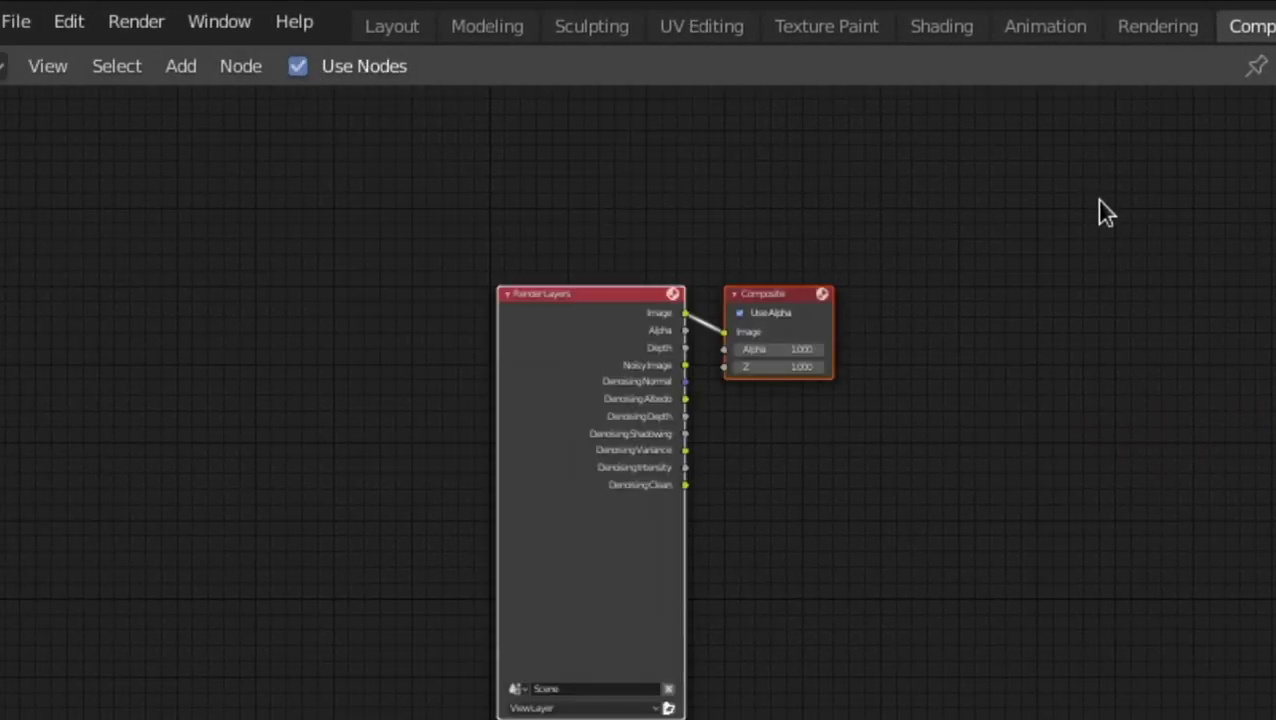
Spread the Render Layers and Composite nodes far apart to leave room for another node between them.
key(n)
scroll(1063, 410, up, 5)
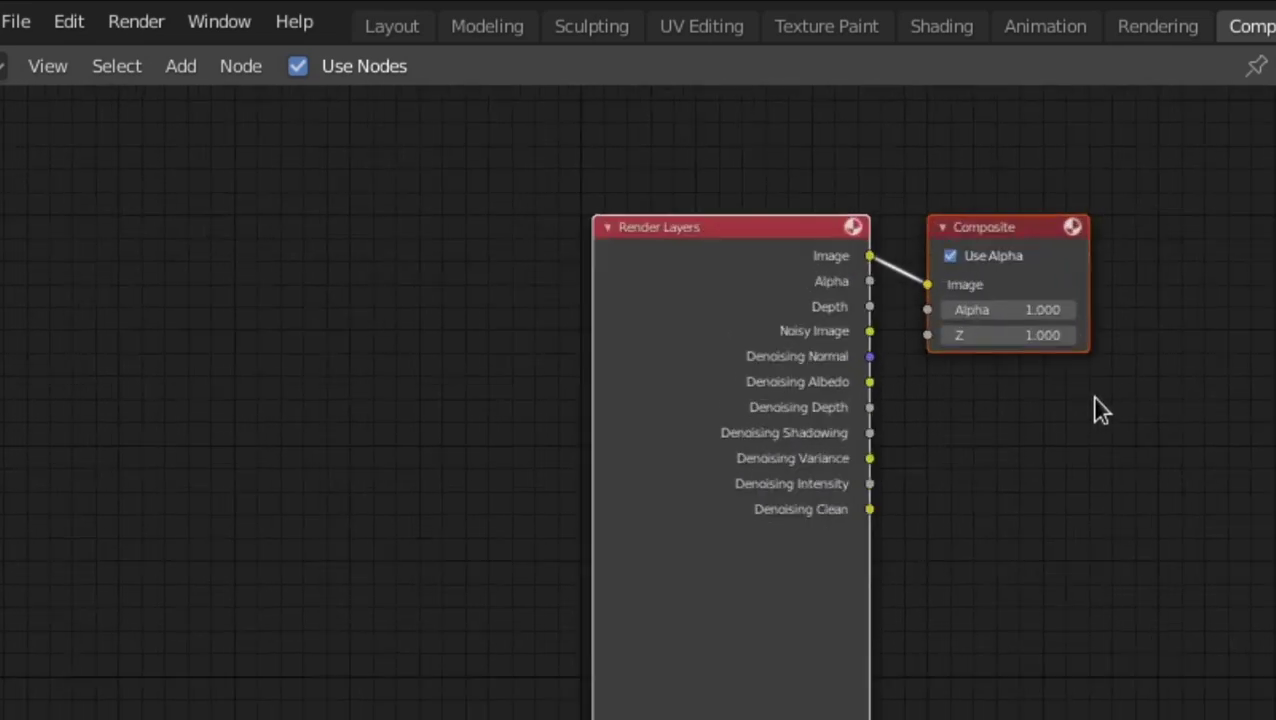
click(1124, 430)
middle_drag(1124, 430, 1275, 443)
drag(1029, 398, 350, 452)
middle_drag(708, 472, 794, 369)
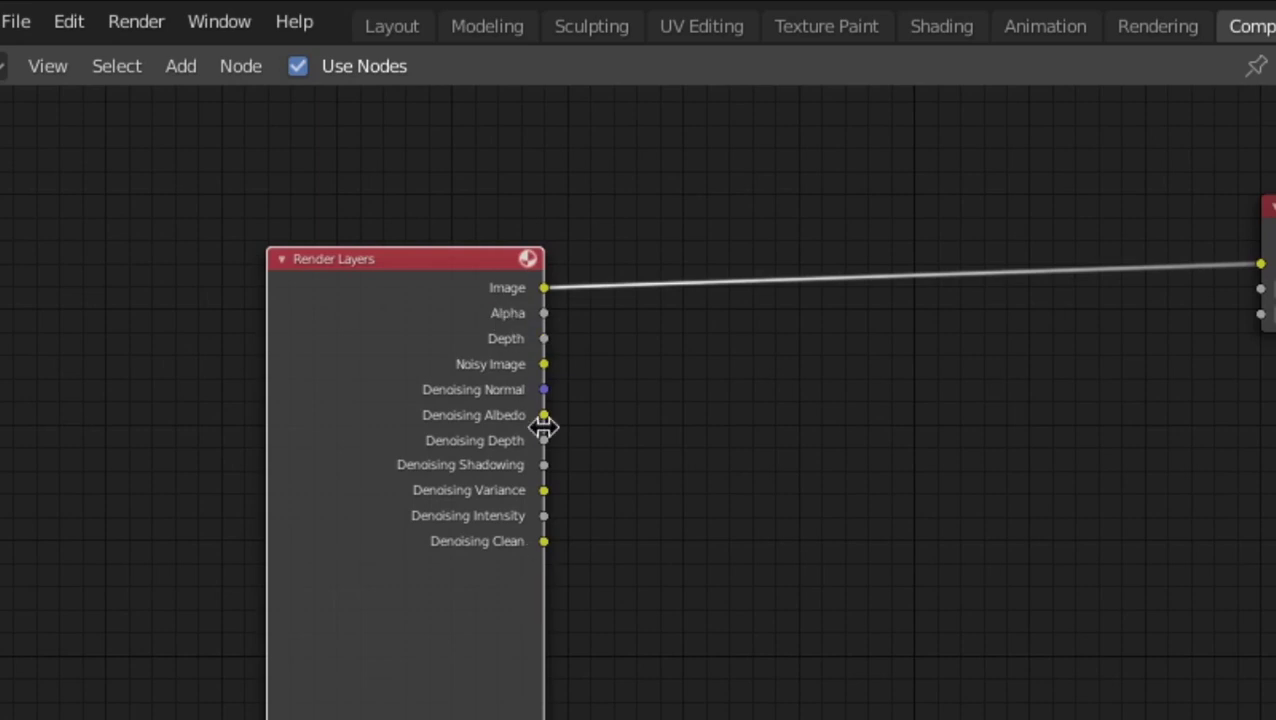
scroll(555, 494, up, 2)
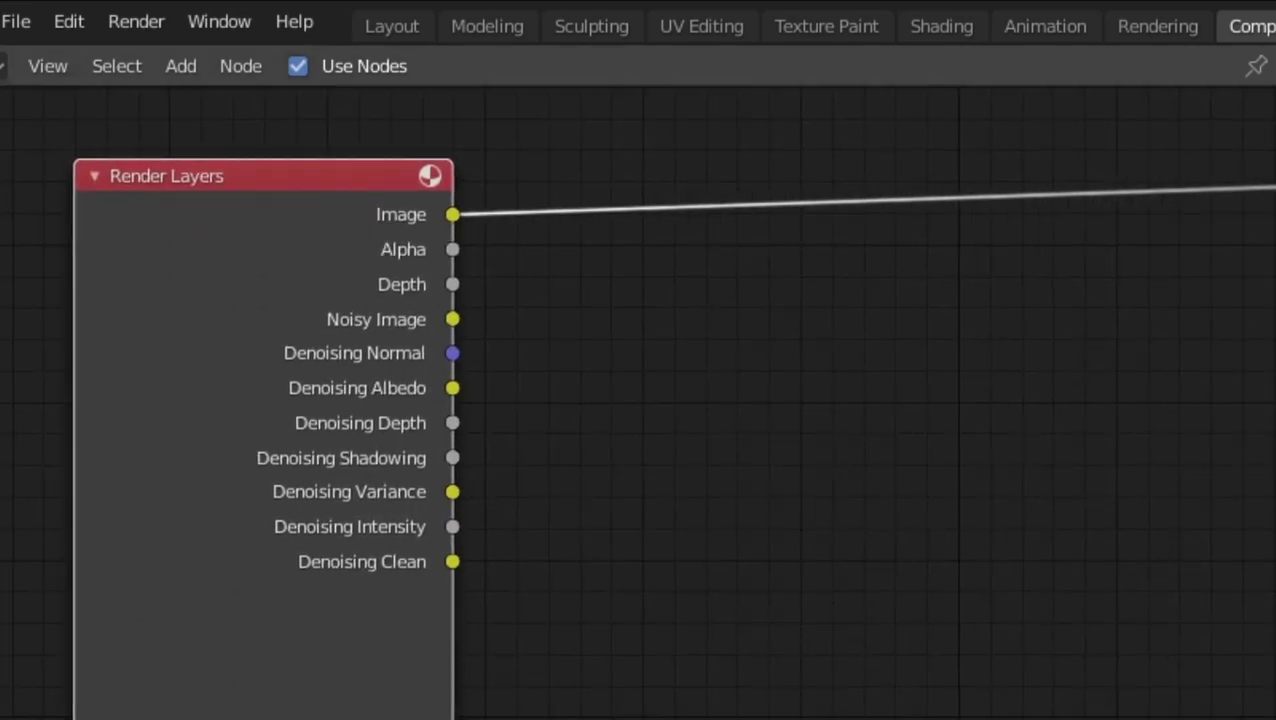
Add a Denoise node between the Render Layers and Composite nodes, below their existing link.
key(shift+a)
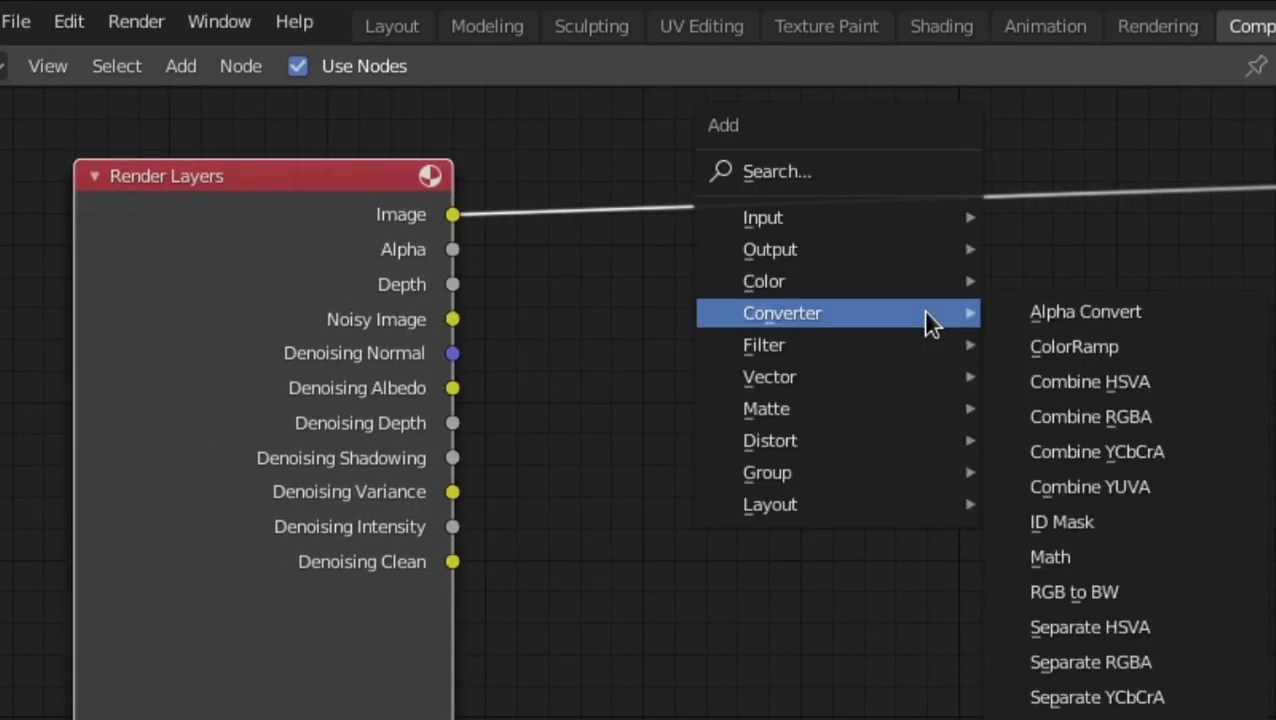
click(819, 171)
text(de)
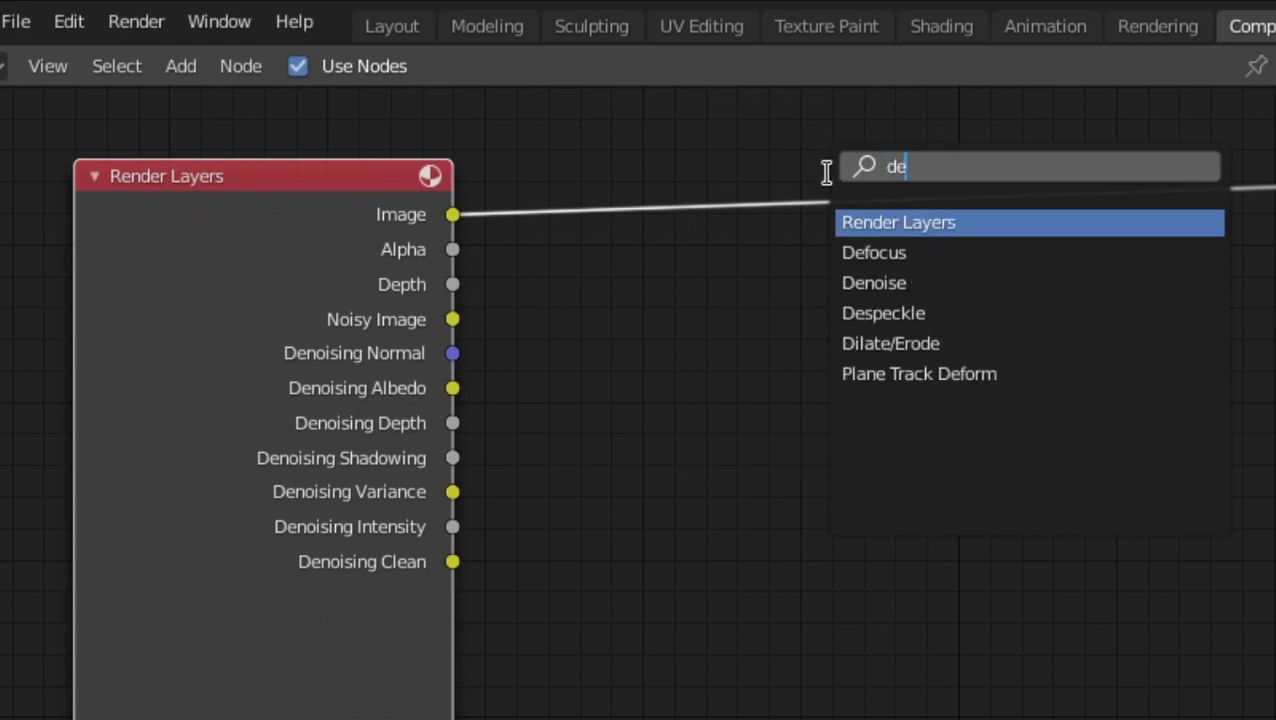
click(981, 288)
click(766, 410)
Connect Noisy Image, Denoising Normal and Denoising Albedo from Render Layers to the Denoise node's Image, Normal and Albedo inputs.
drag(452, 319, 715, 231)
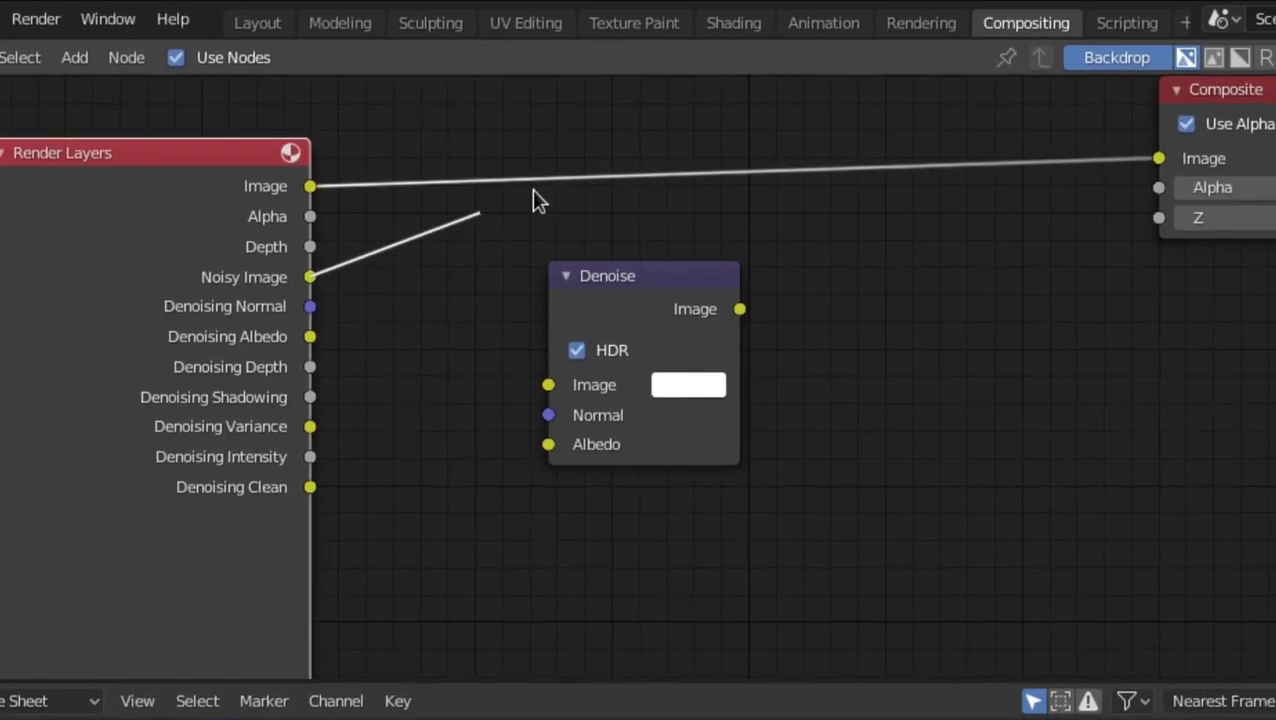
drag(530, 200, 538, 385)
drag(305, 305, 476, 392)
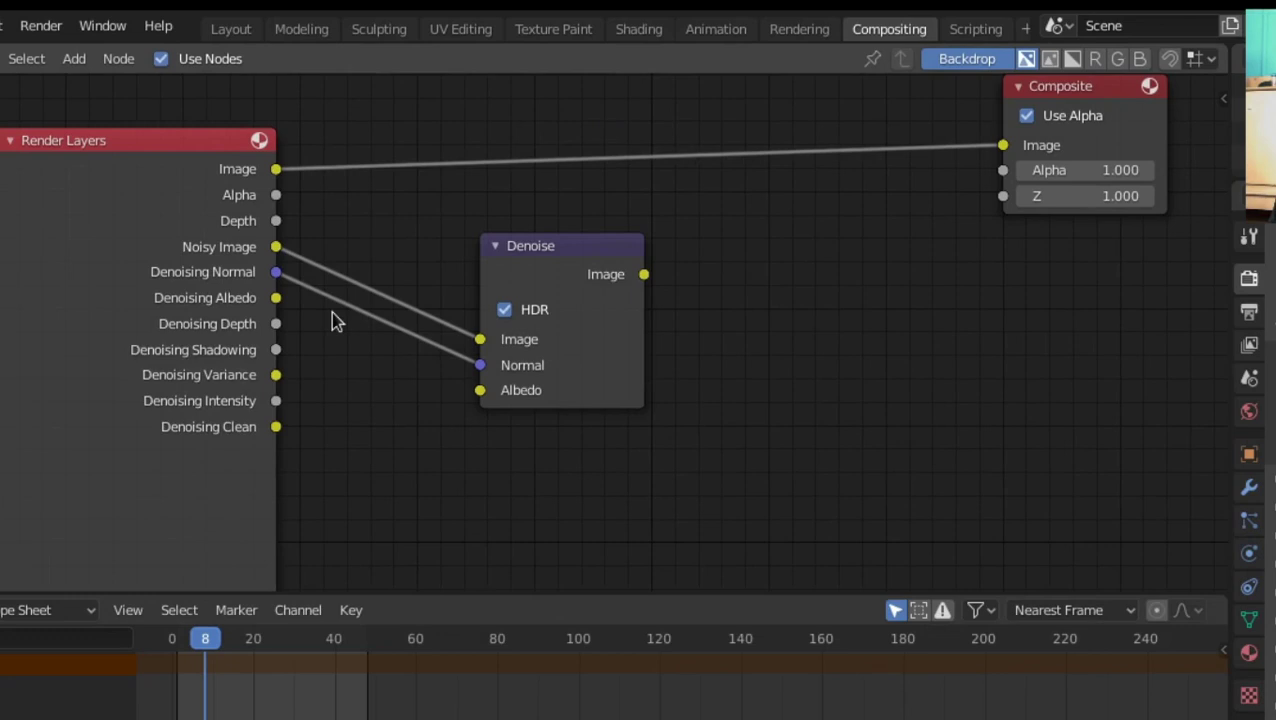
middle_drag(583, 356, 442, 459)
Link the Denoise node's Image output to a new Viewer node and to Composite, placing the Viewer below Composite.
ctrl+shift+click(437, 330)
middle_drag(445, 325, 538, 298)
drag(572, 293, 857, 190)
drag(695, 325, 911, 314)
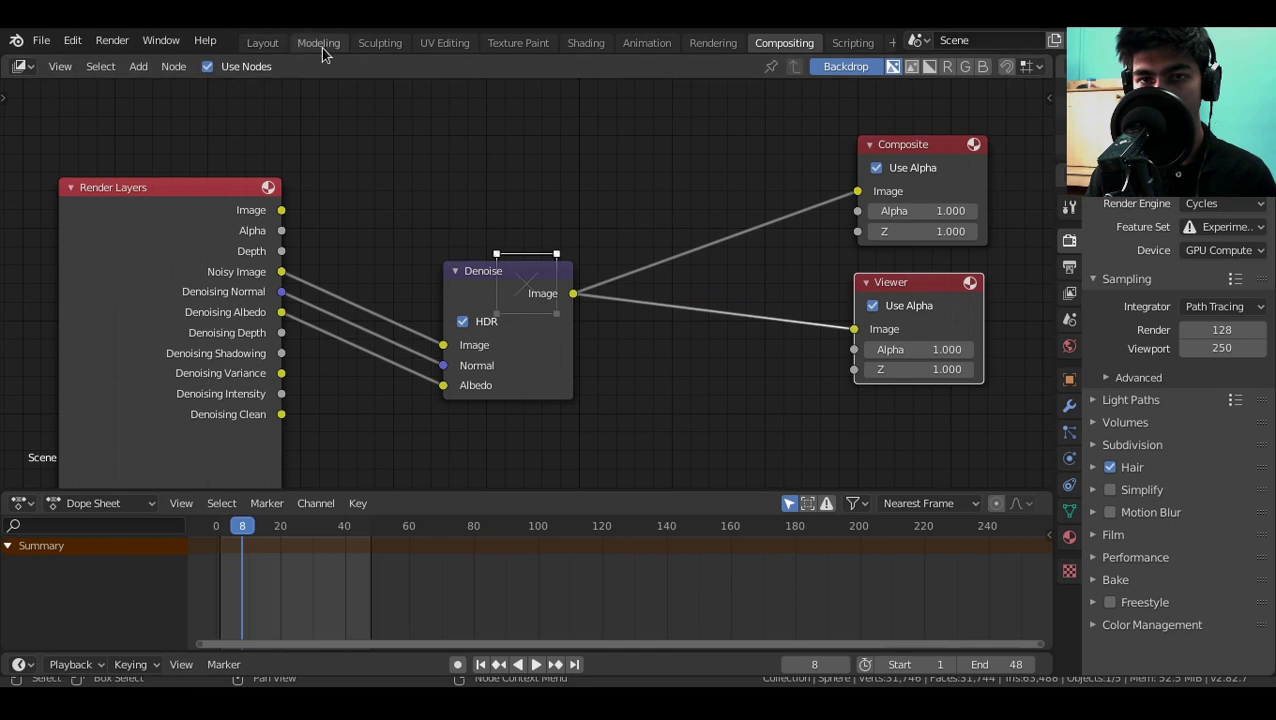
Return to the Layout workspace and move the timeline's current frame to 0.
click(262, 42)
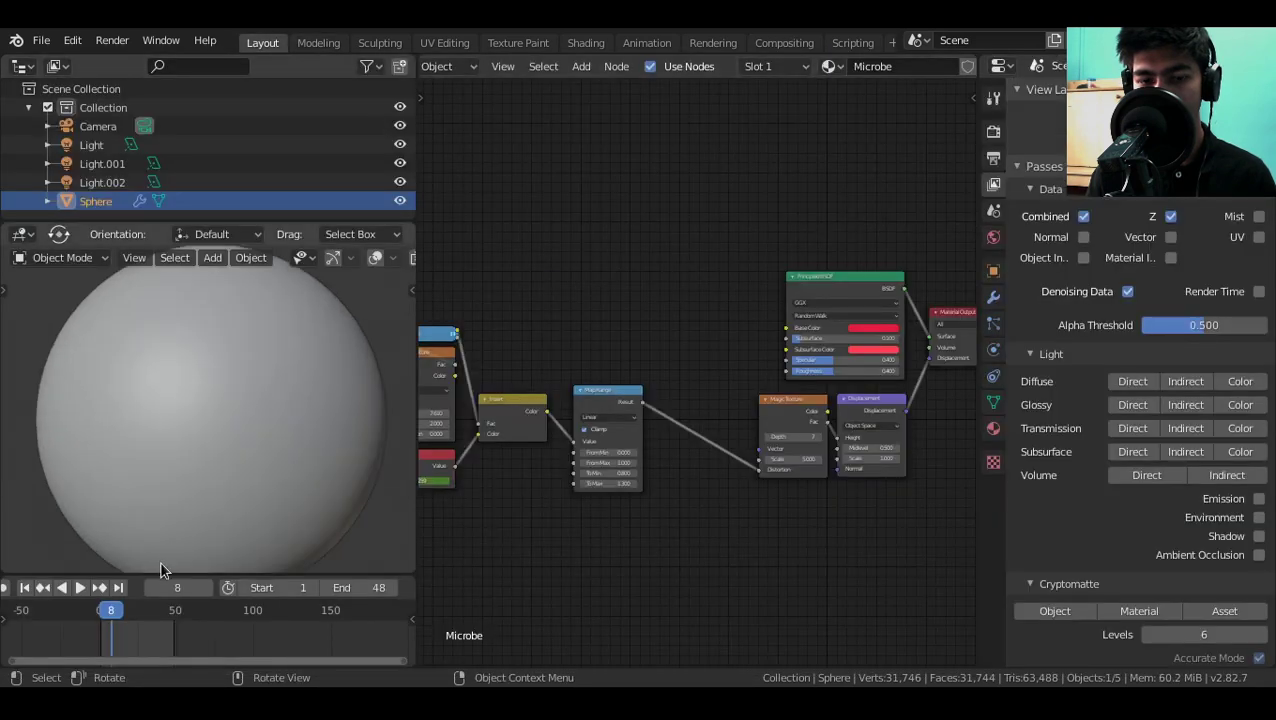
drag(112, 609, 98, 609)
scroll(209, 392, down, 1)
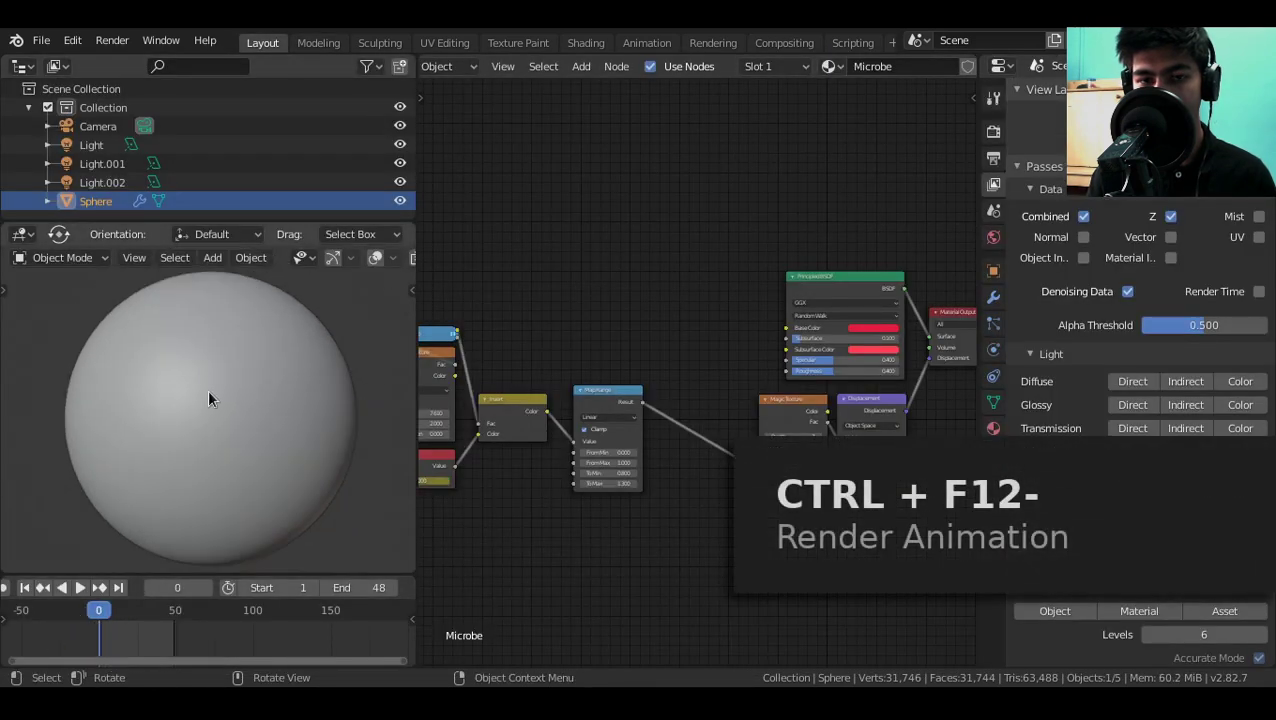
scroll(208, 399, down, 2)
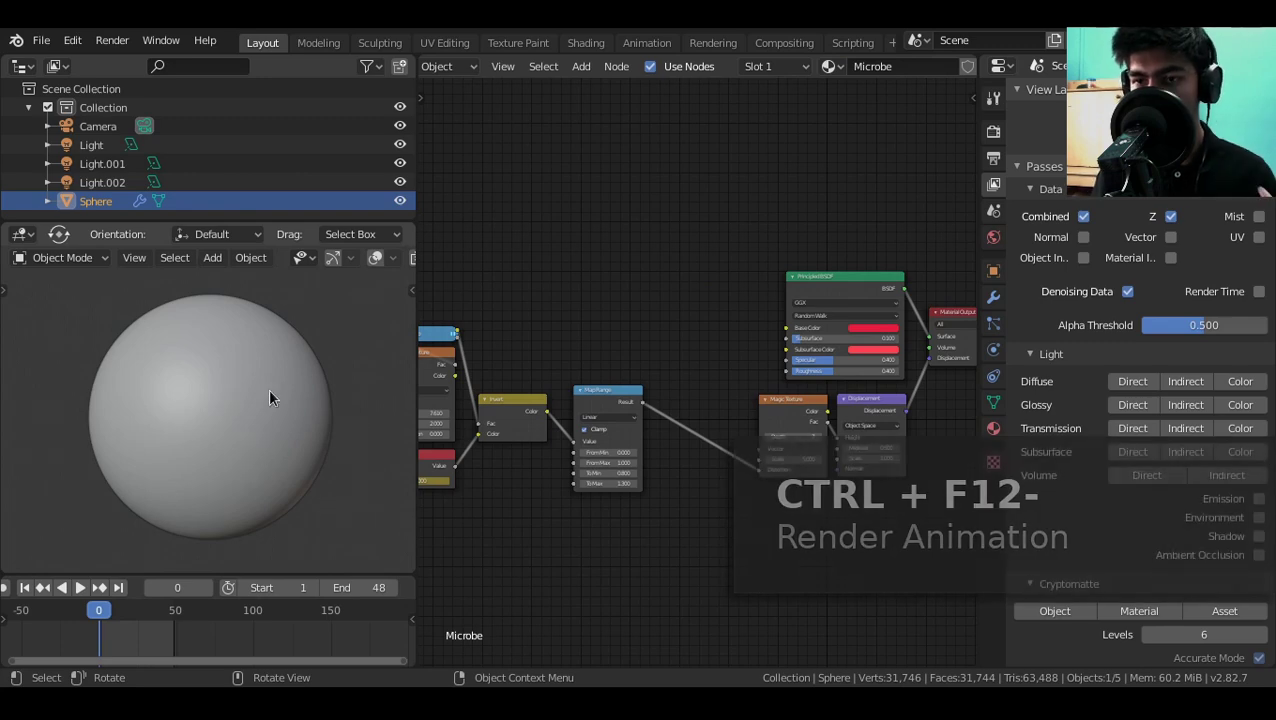